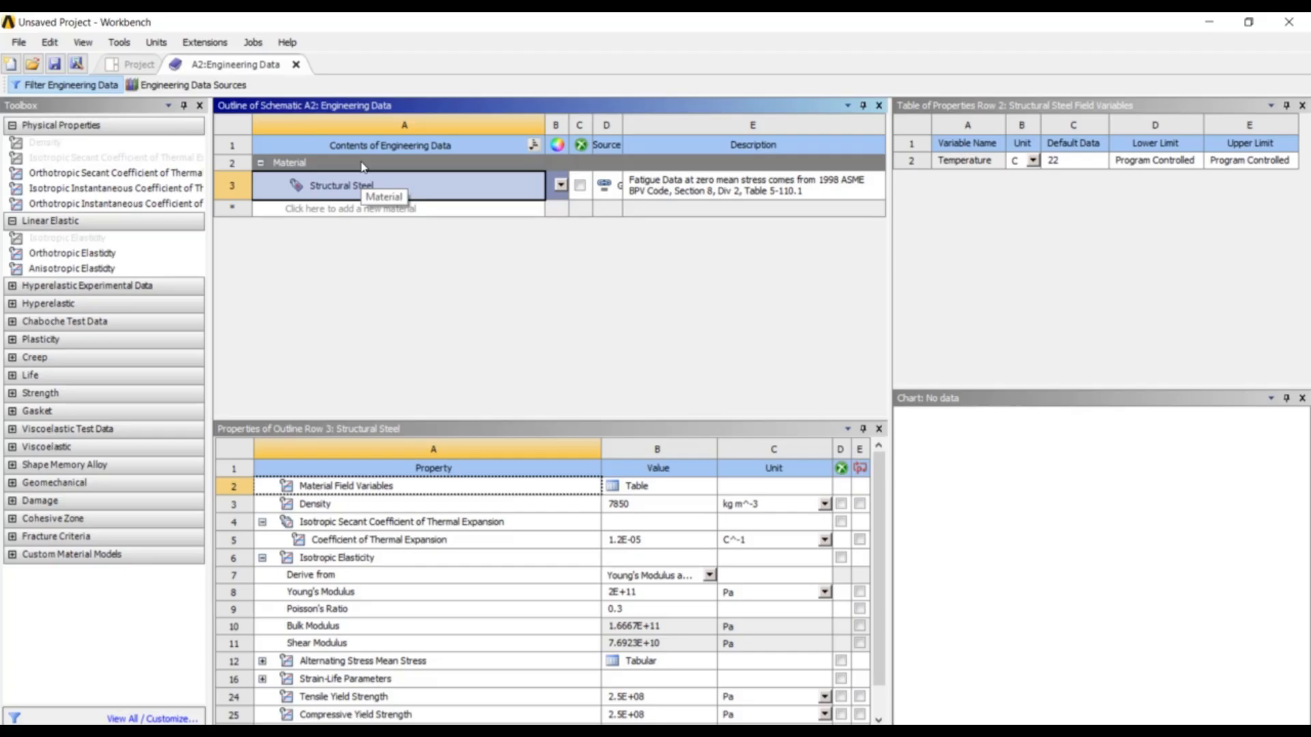
Step: Set the project units to U.S. Customary (lbm,ft,s,°F,A,lbf,V) and display values in project units
{"action": "left_click", "coordinate": [157, 42]}
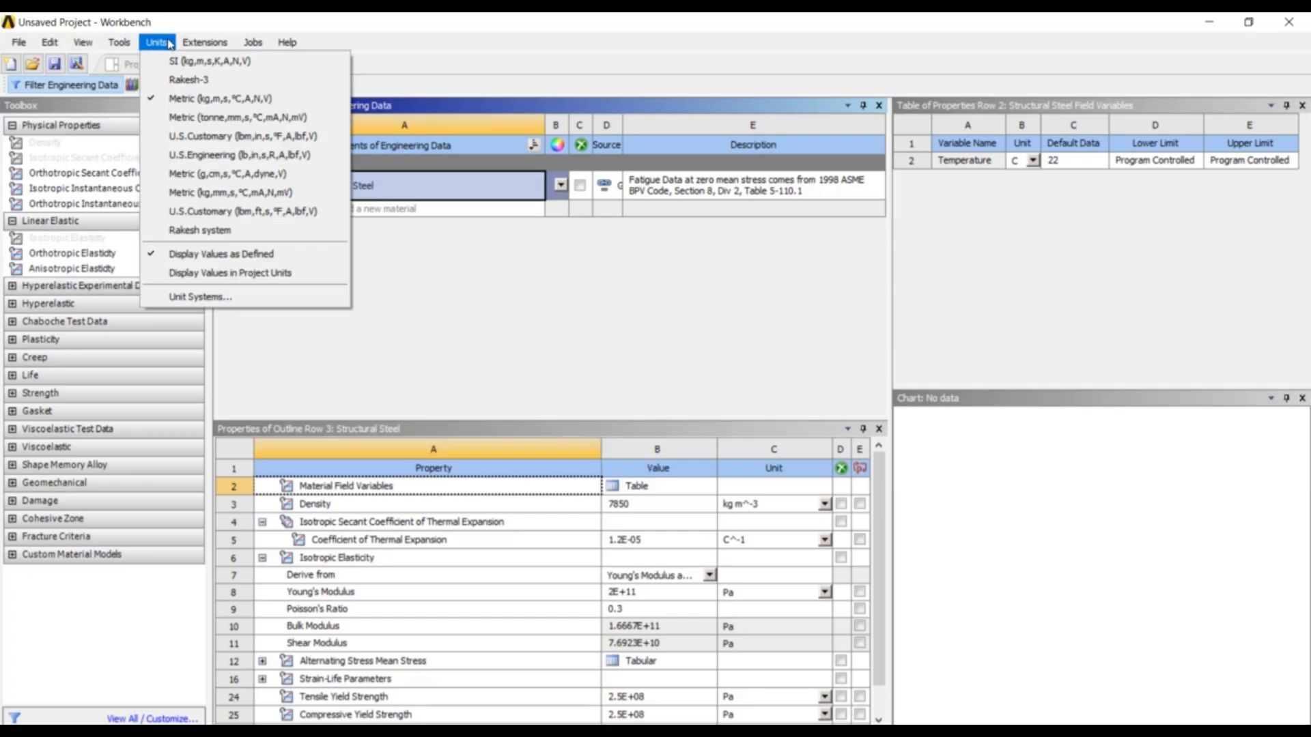
{"action": "left_click", "coordinate": [256, 217]}
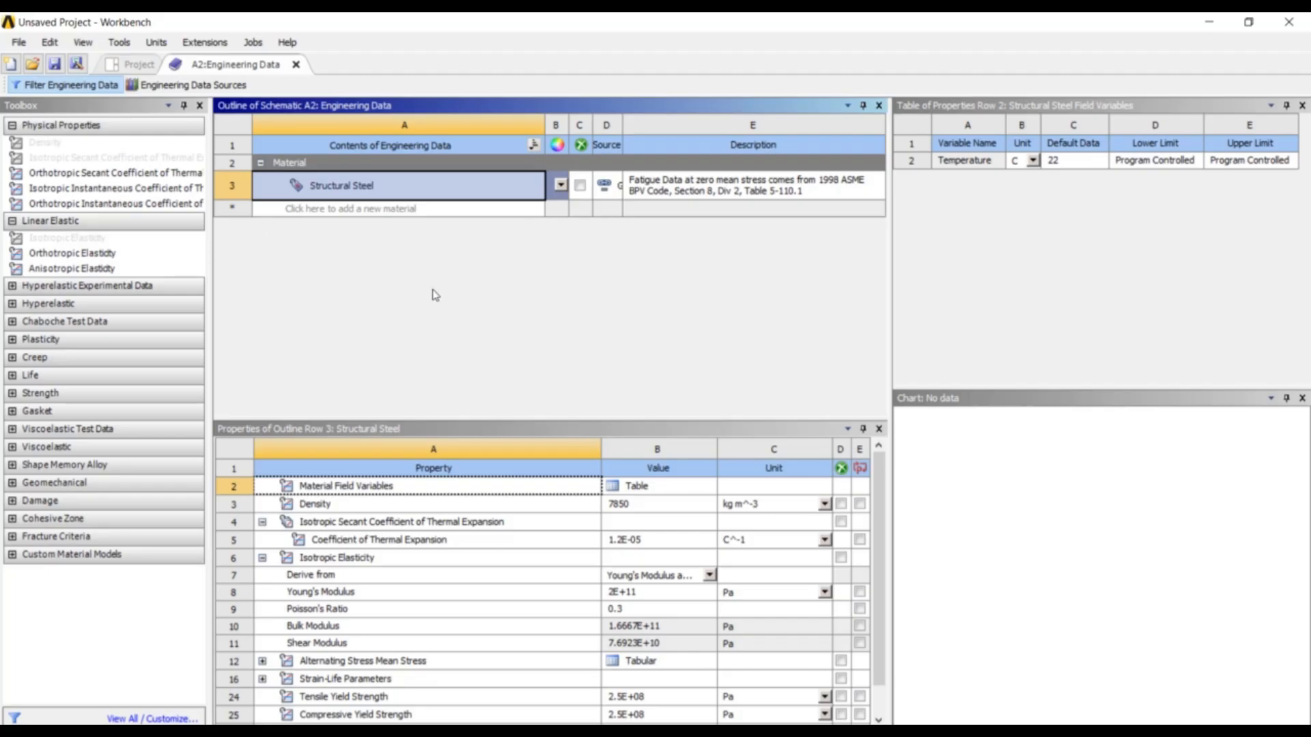
{"action": "left_click", "coordinate": [83, 42]}
{"action": "left_click", "coordinate": [162, 45]}
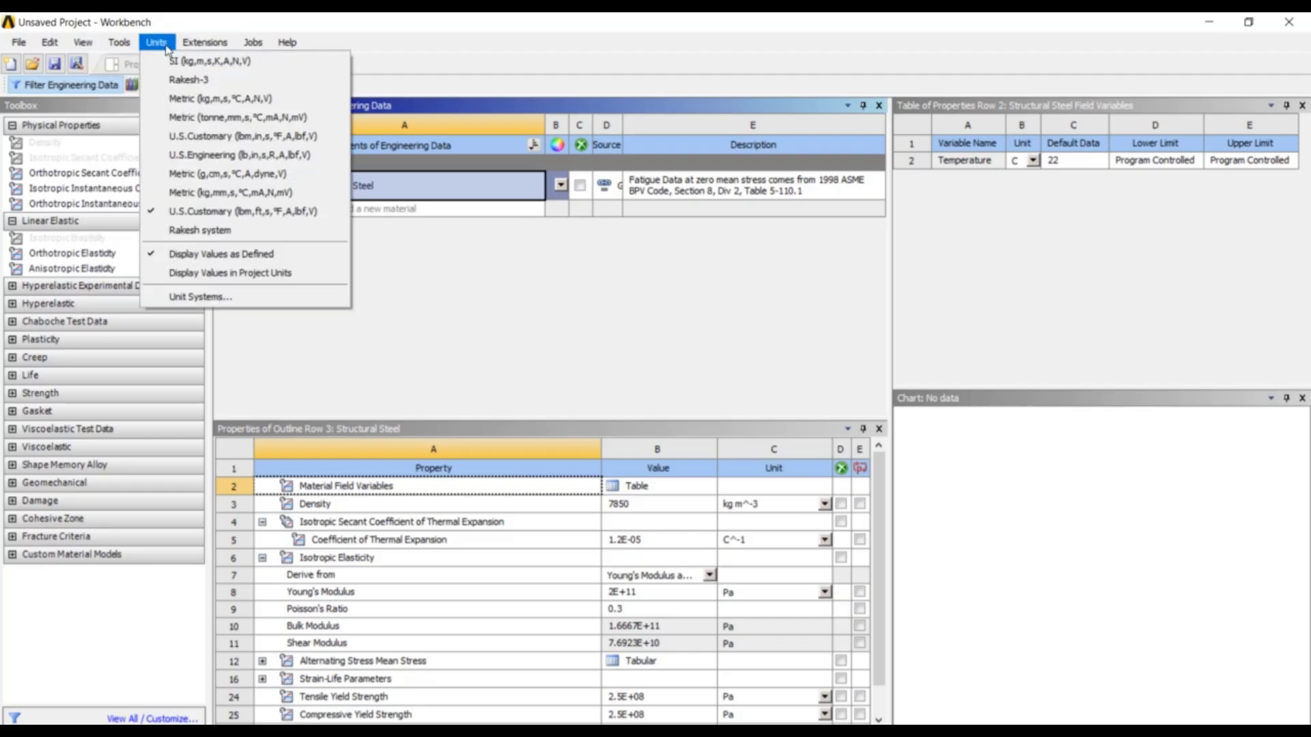
{"action": "left_click", "coordinate": [220, 275]}
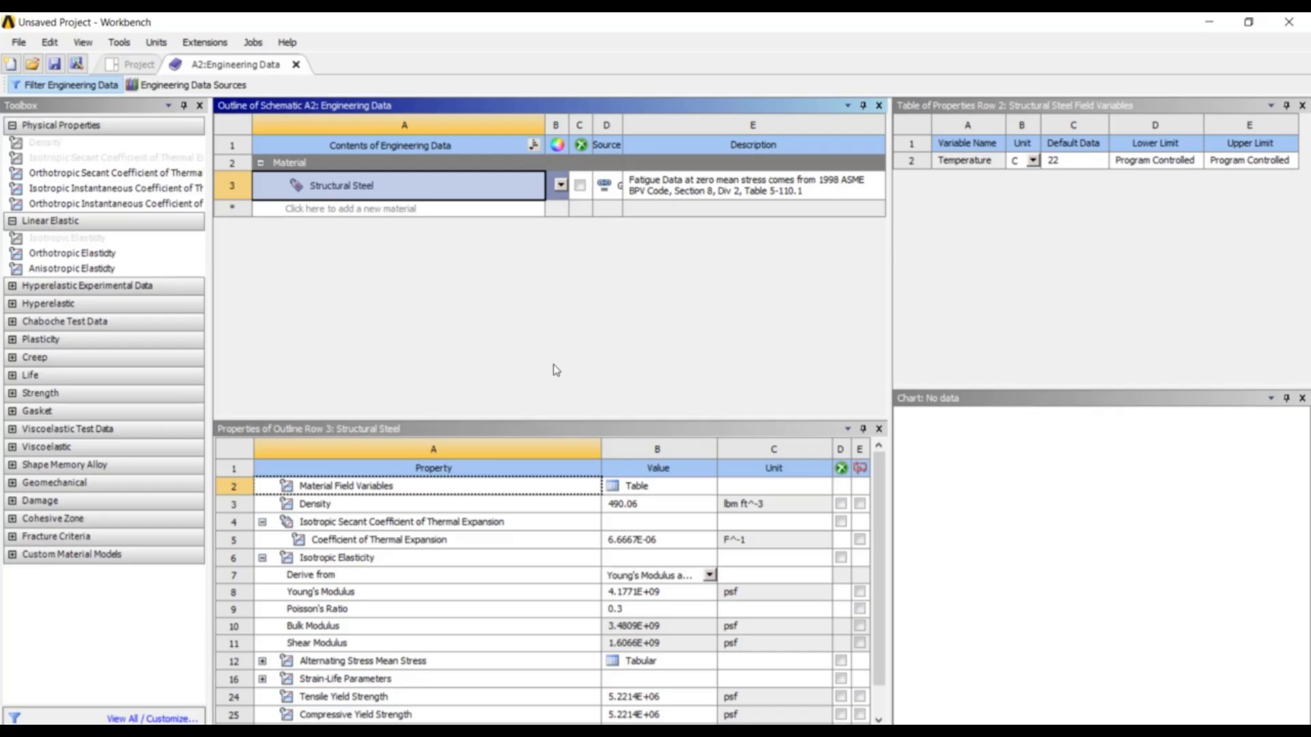
Step: Change the unit system to U.S. Customary (lbm,in,s,°F,A,lbf,V)
{"action": "left_click", "coordinate": [119, 42]}
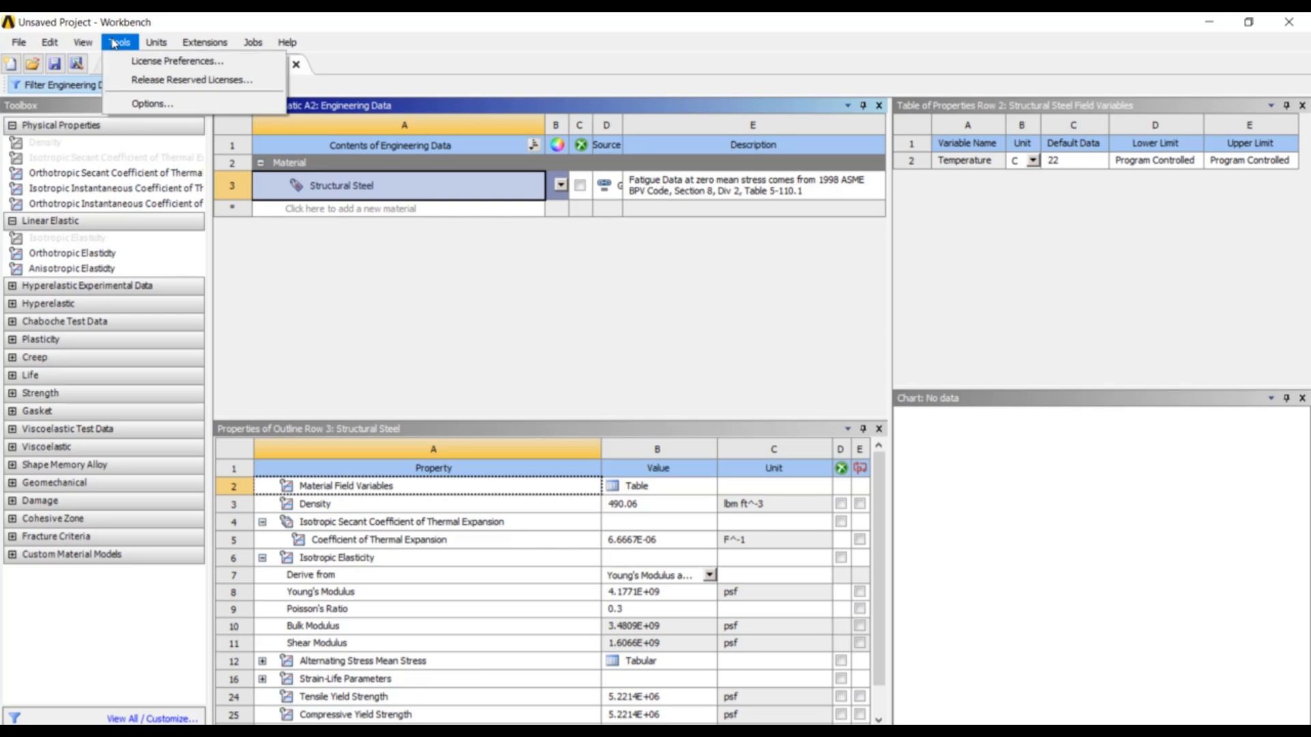
{"action": "left_click", "coordinate": [151, 42]}
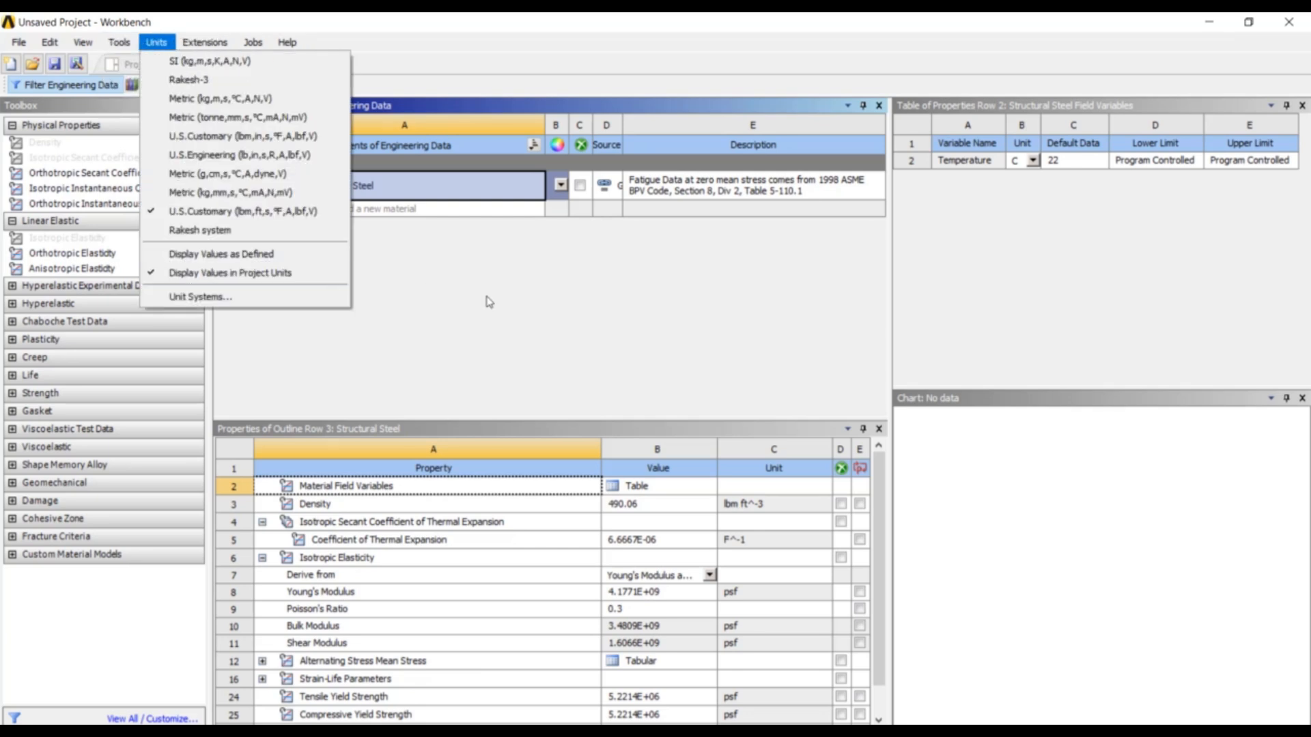
{"action": "left_click", "coordinate": [564, 316]}
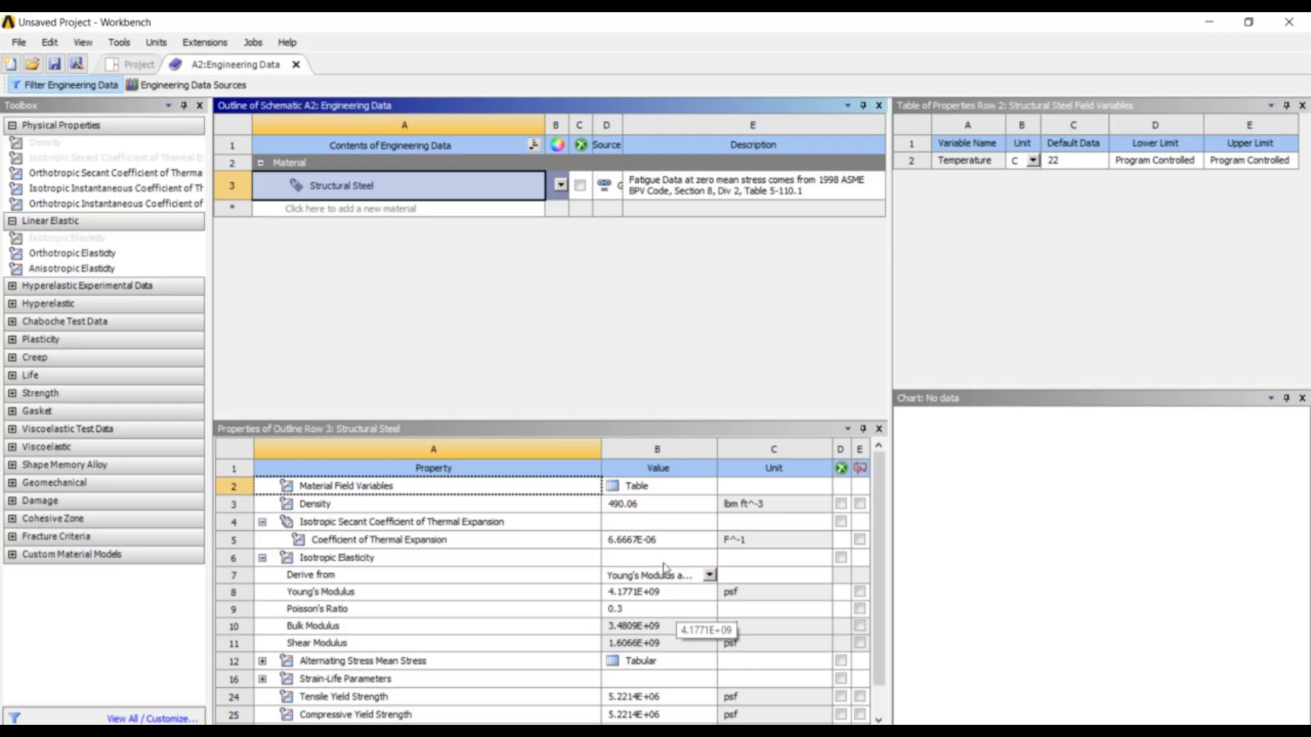
{"action": "left_click", "coordinate": [157, 44]}
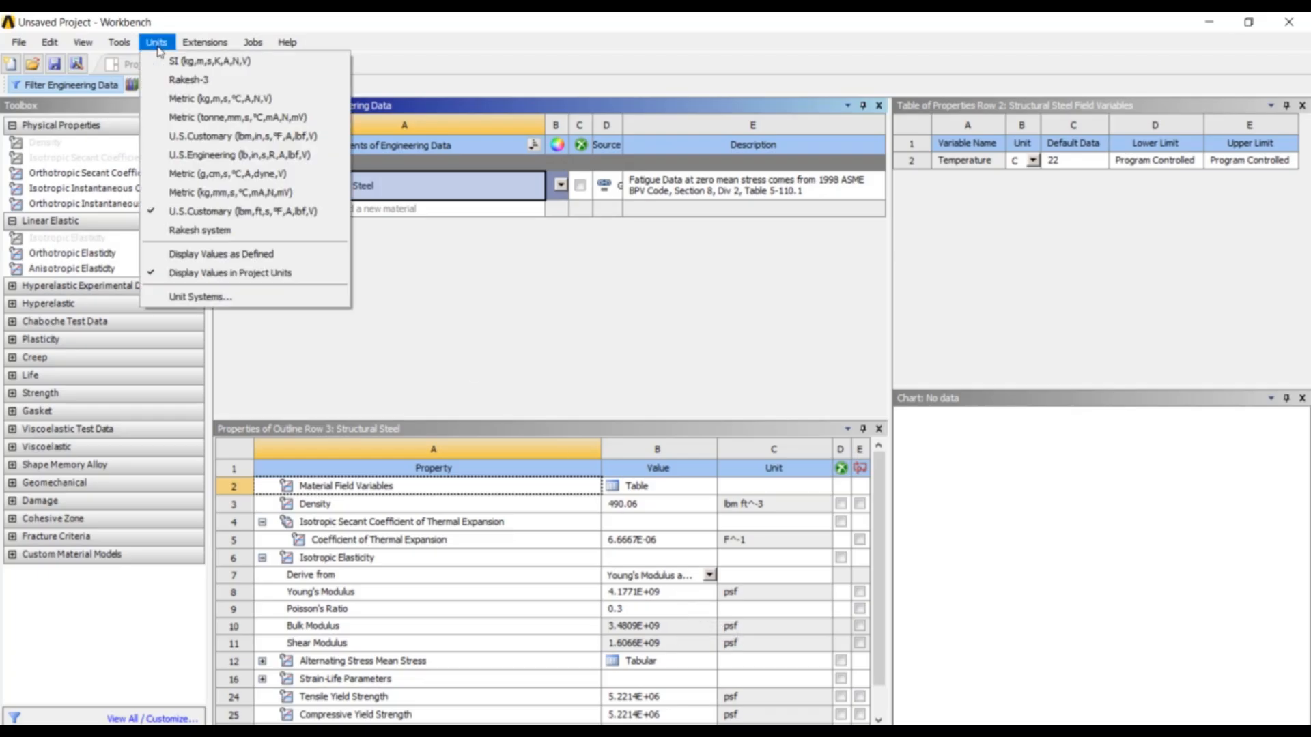
{"action": "left_click", "coordinate": [211, 140]}
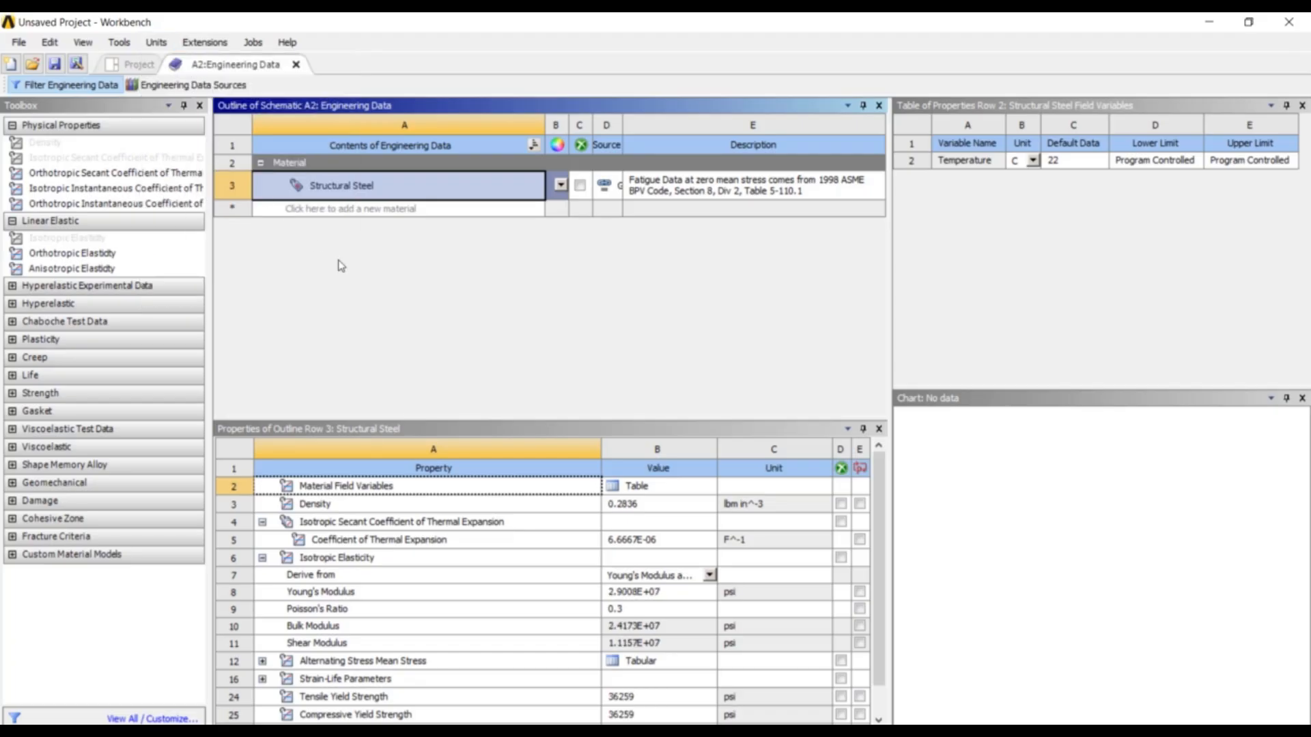
Step: Set the Young's Modulus of Structural Steel to 30e6 psi and close the engineering data
{"action": "left_click", "coordinate": [651, 594]}
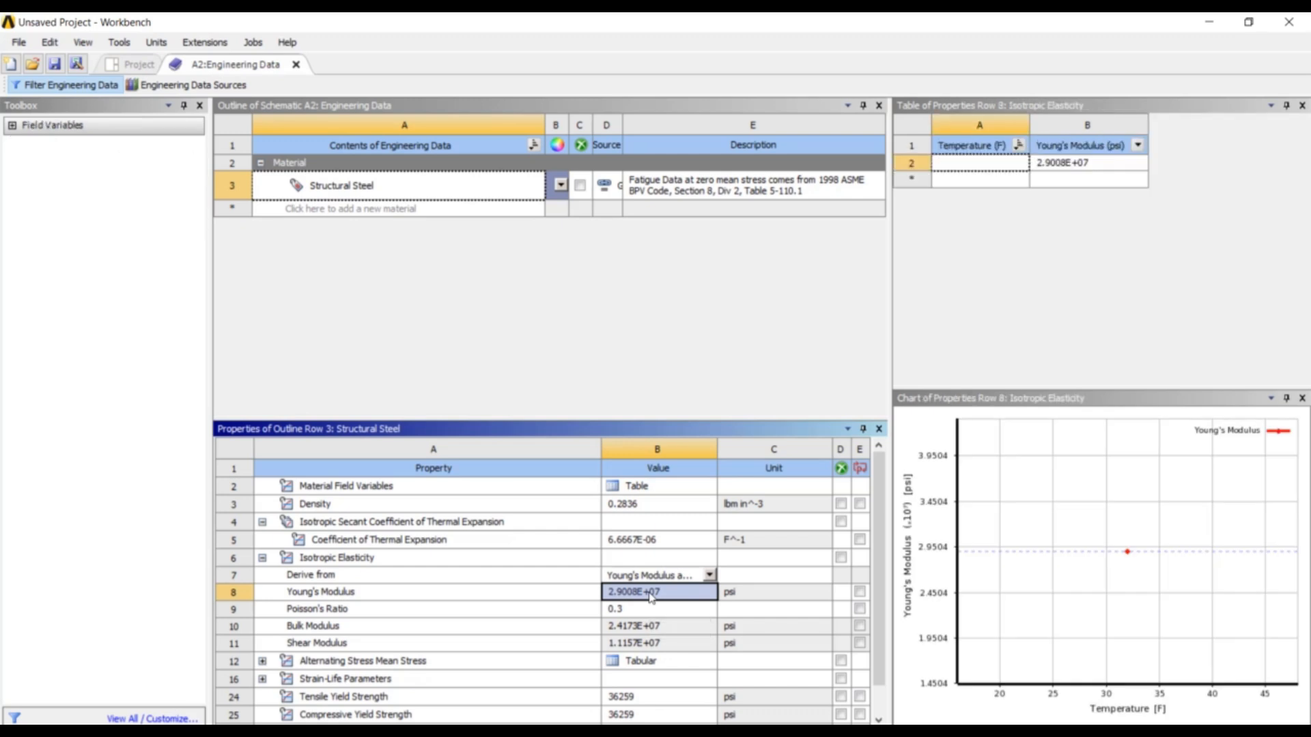
{"action": "type", "text": "30e6"}
{"action": "key", "text": "Return"}
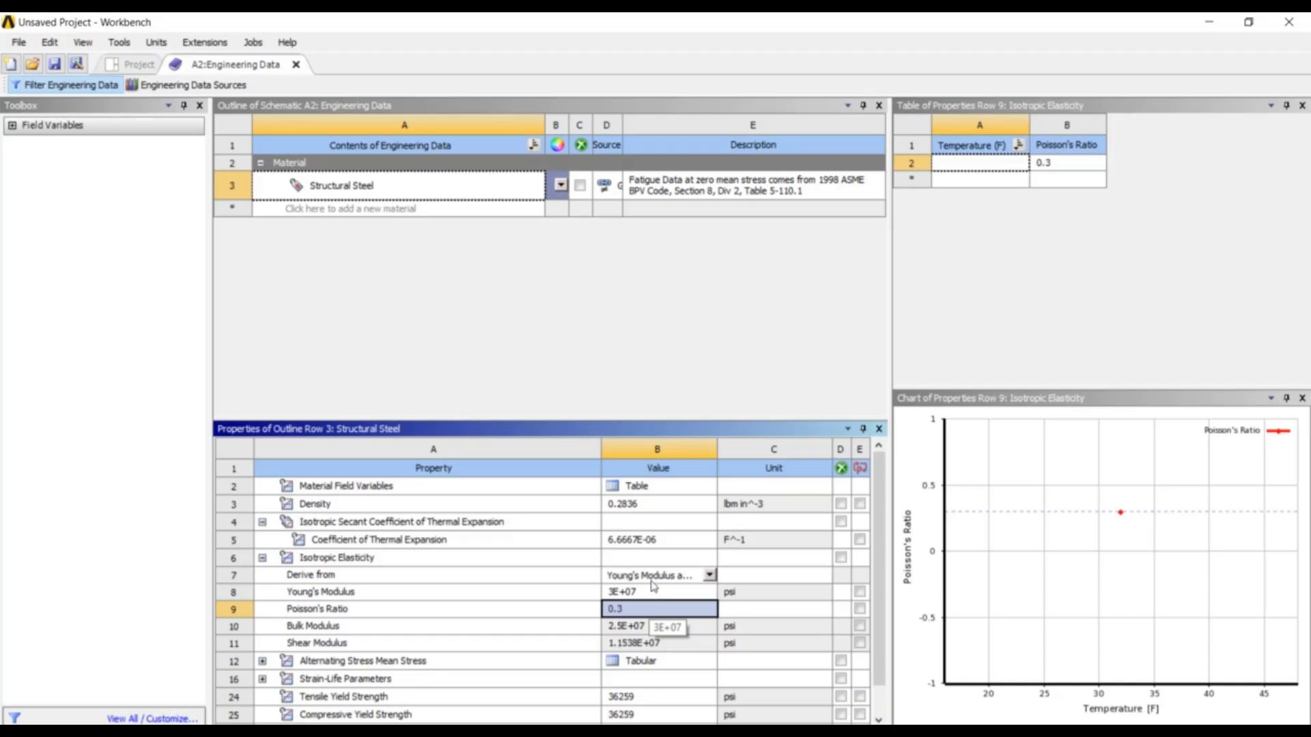
{"action": "left_click", "coordinate": [296, 64]}
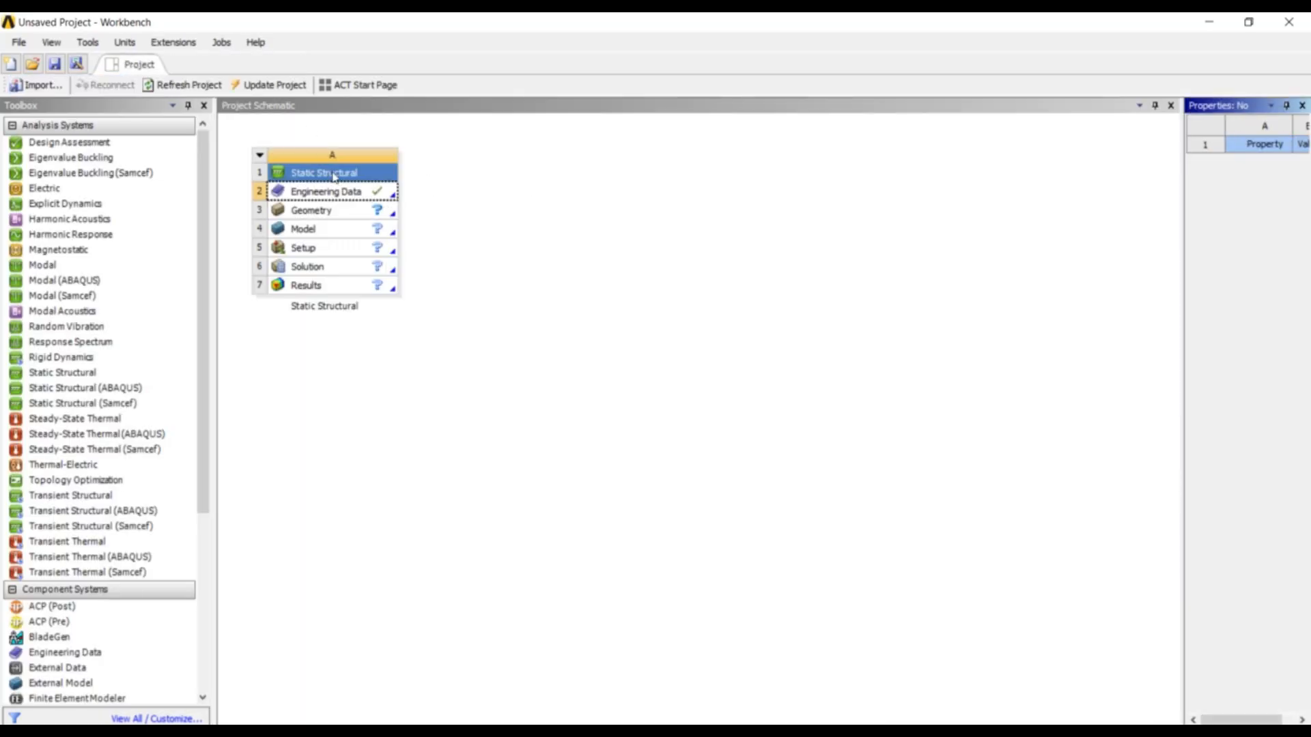
Step: Import the geometry file Pipe.stp into the Static Structural system
{"action": "left_click", "coordinate": [347, 217]}
{"action": "right_click", "coordinate": [347, 217]}
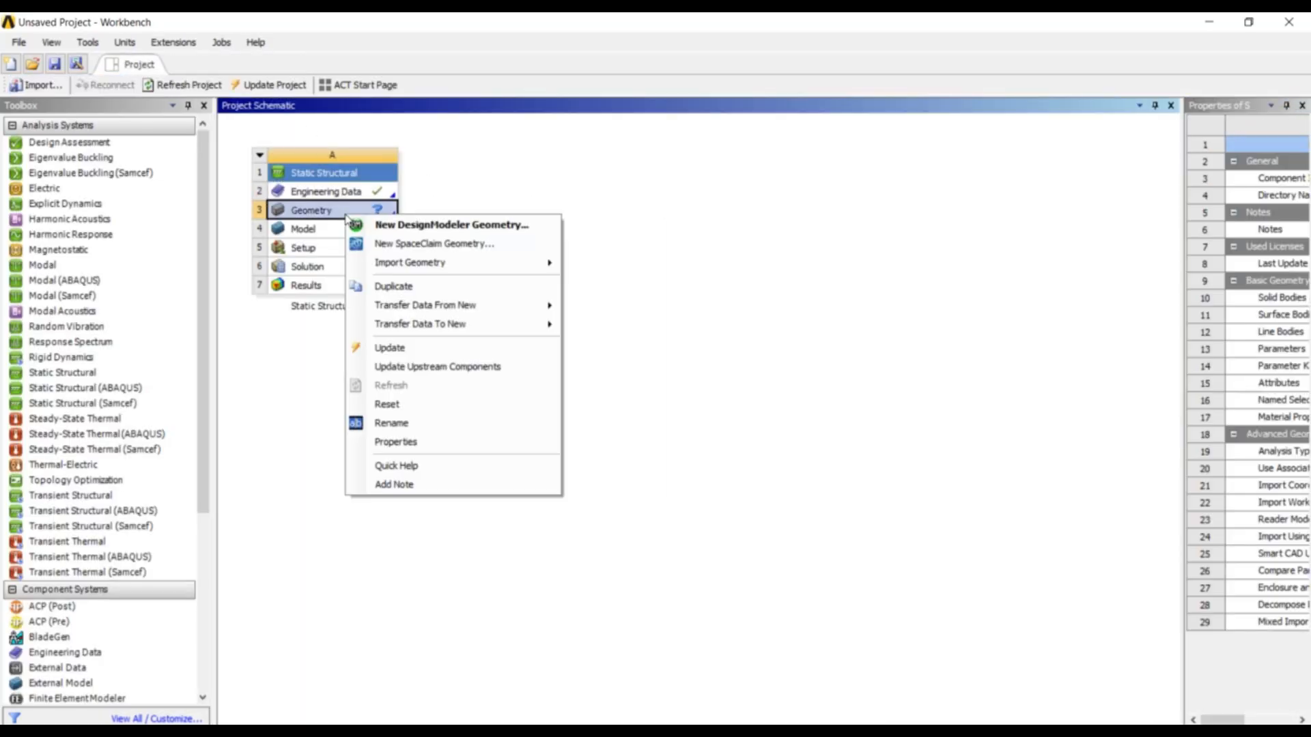
{"action": "mouse_move", "coordinate": [410, 262]}
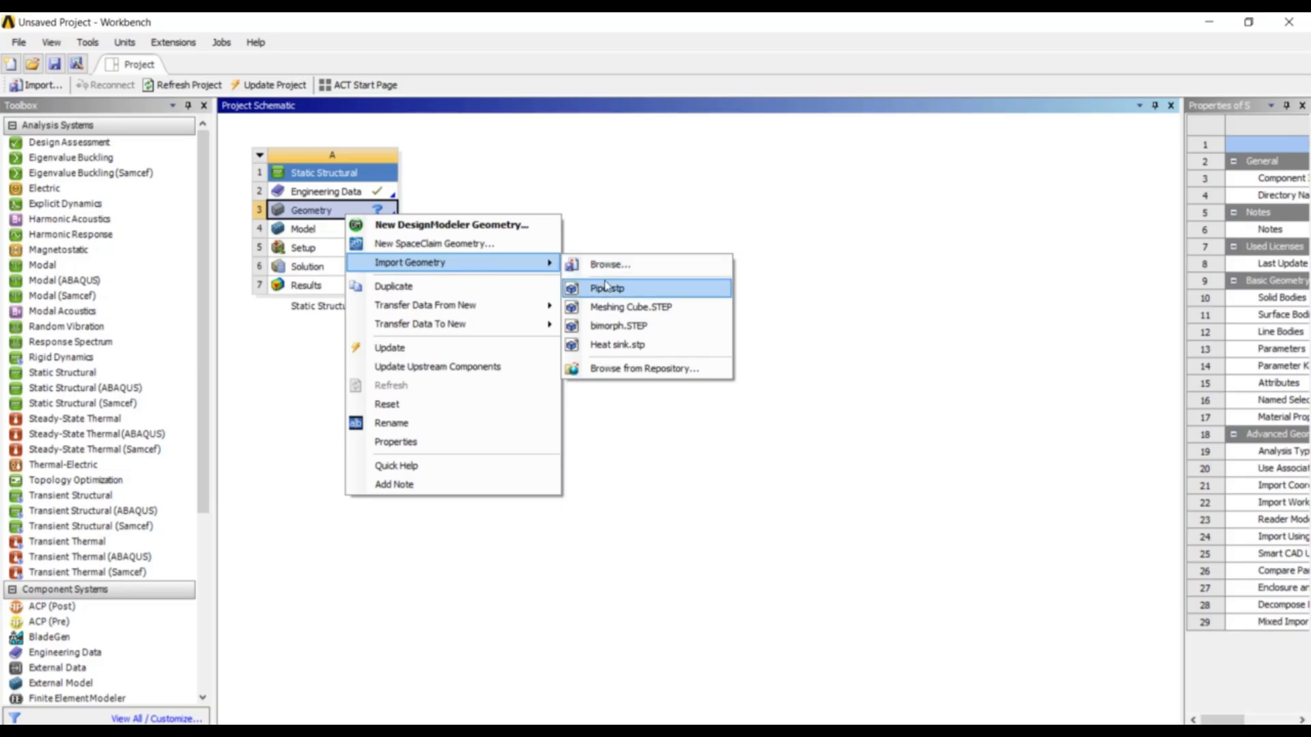
{"action": "left_click", "coordinate": [606, 289]}
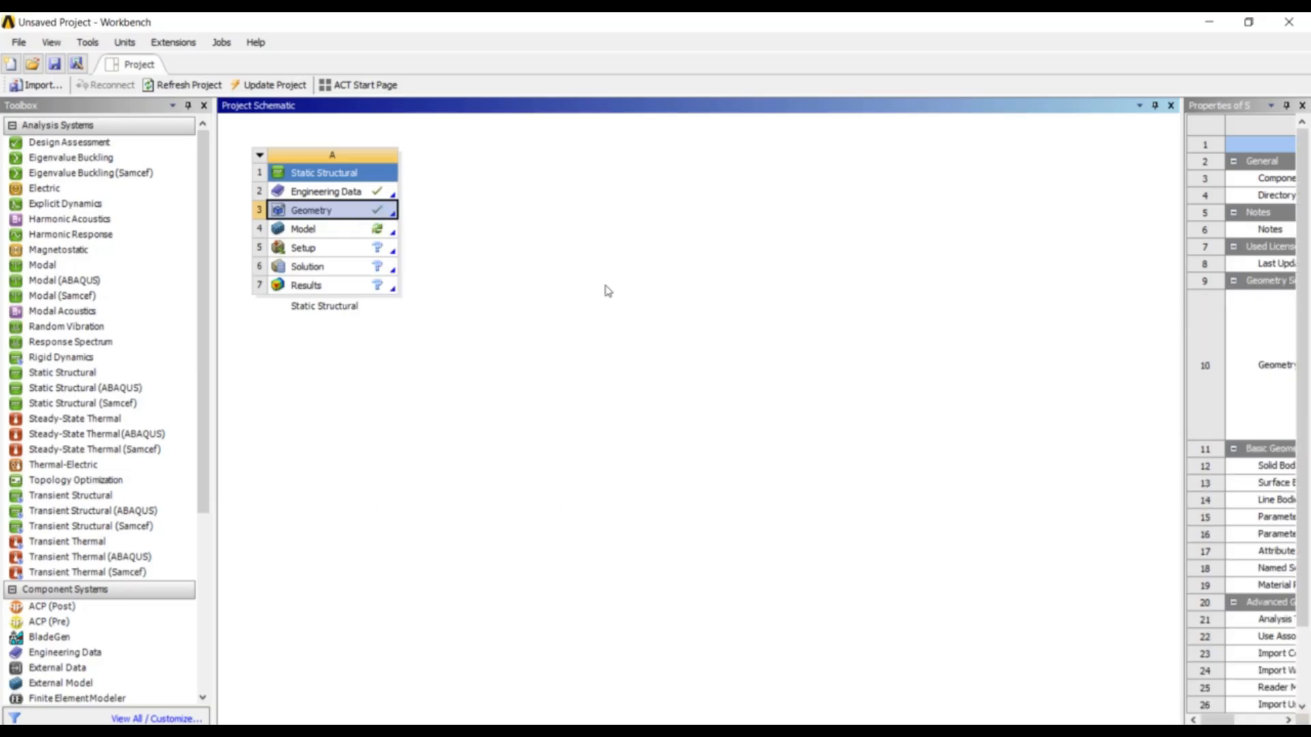
Step: Open the Static Structural model in Mechanical and generate the mesh with the default settings
{"action": "double_click", "coordinate": [382, 234]}
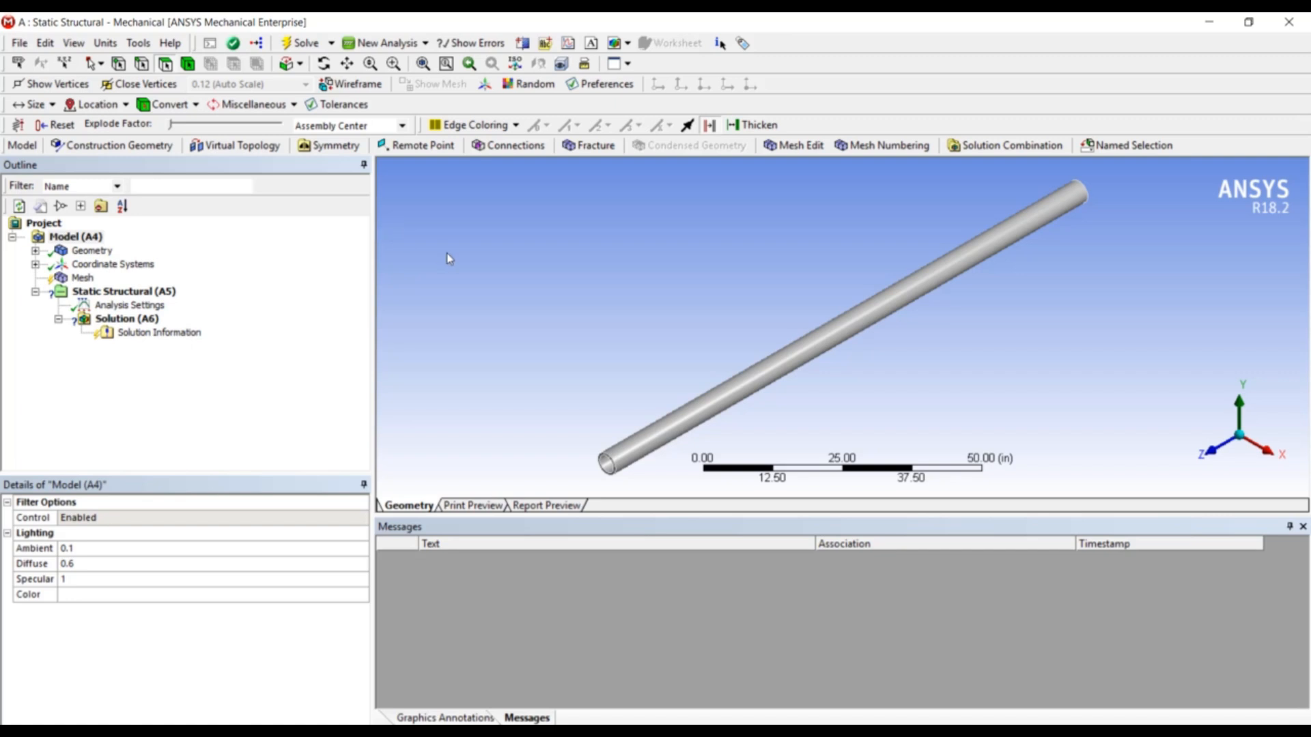
{"action": "right_click", "coordinate": [81, 278]}
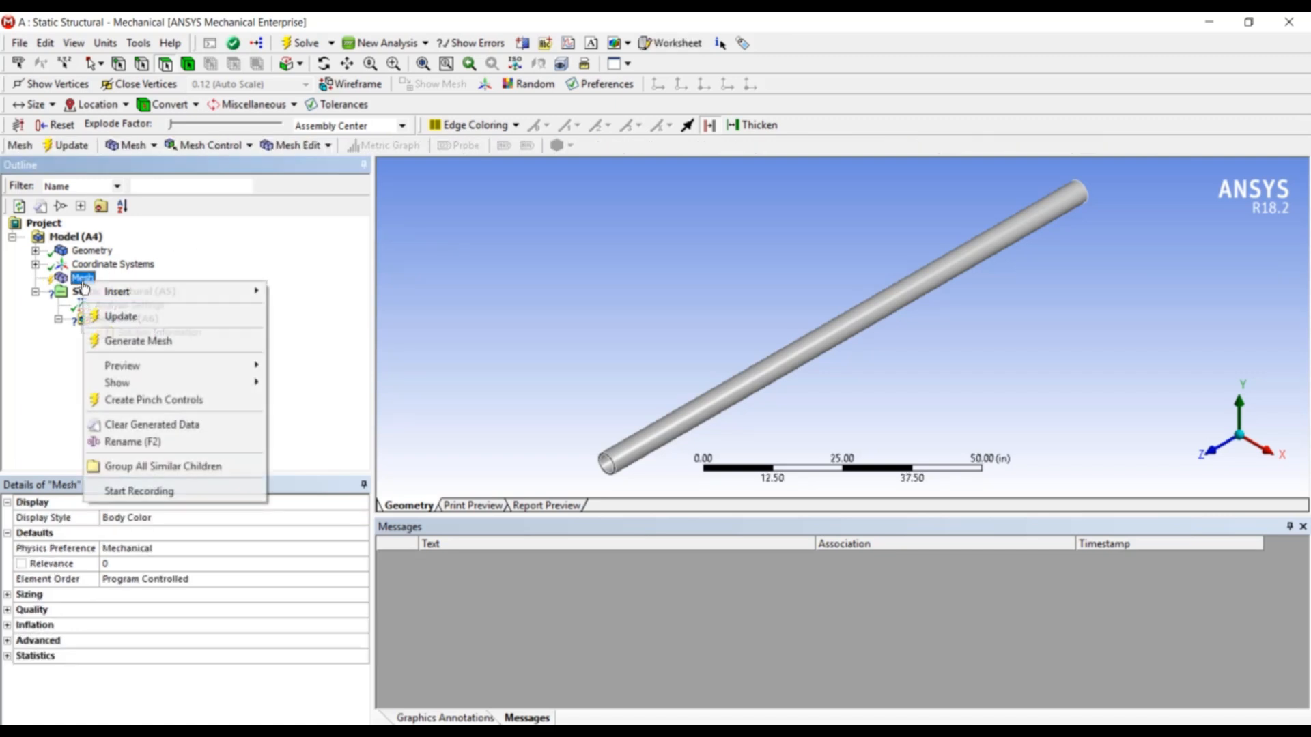
{"action": "left_click", "coordinate": [131, 348]}
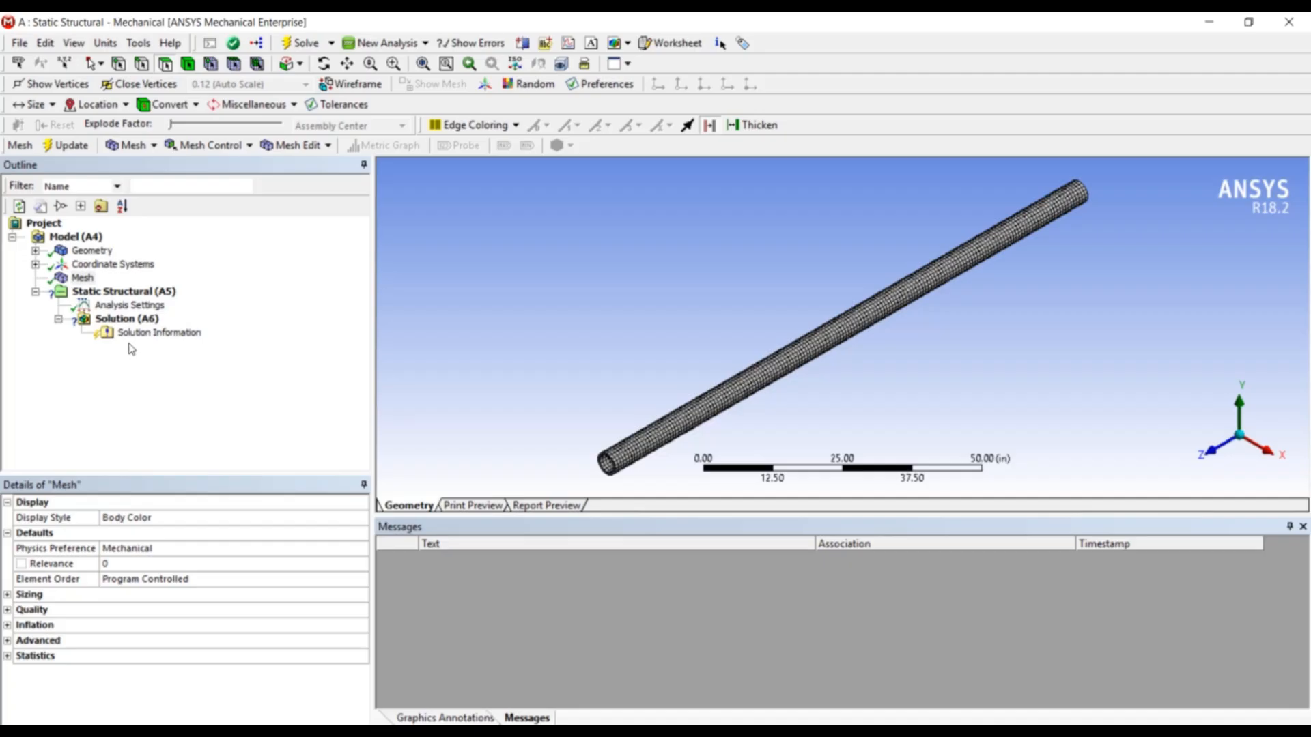
Step: Add a Fixed Support to the static structural analysis, scoped to the annular face at the pipe's near end
{"action": "right_click", "coordinate": [127, 292]}
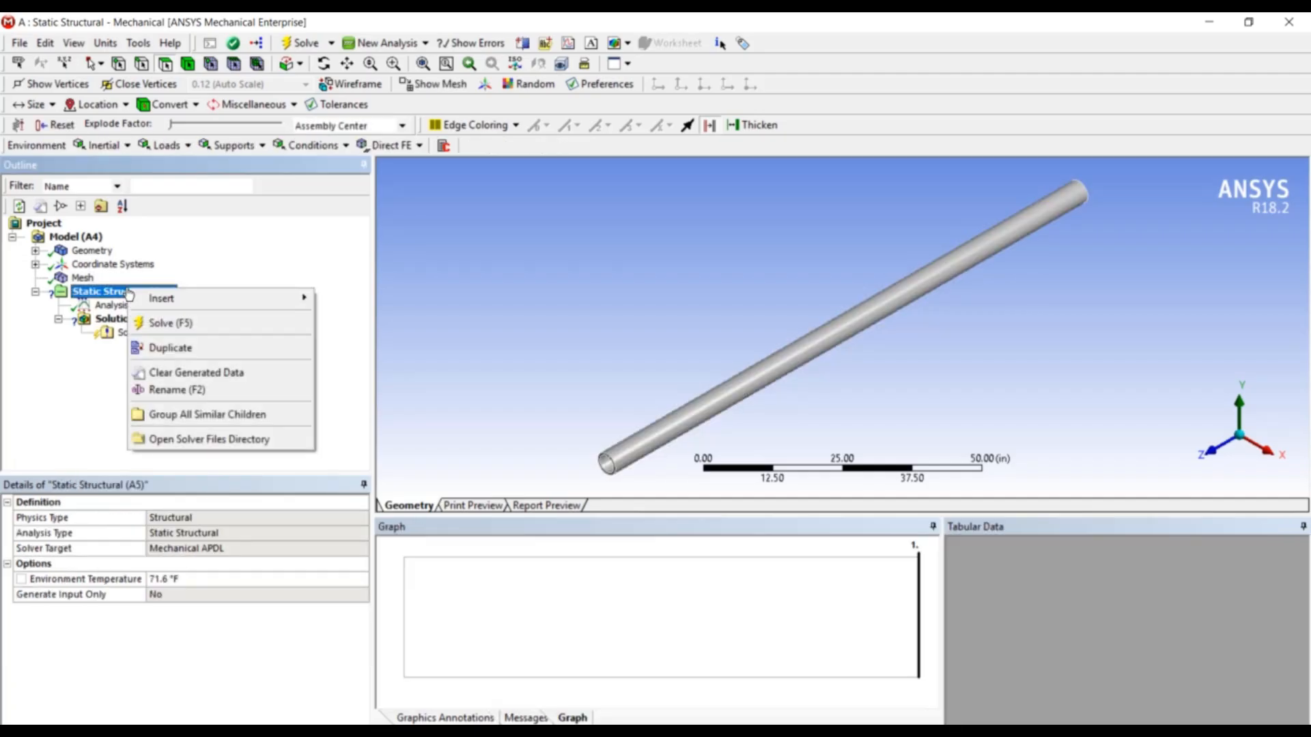
{"action": "mouse_move", "coordinate": [164, 298]}
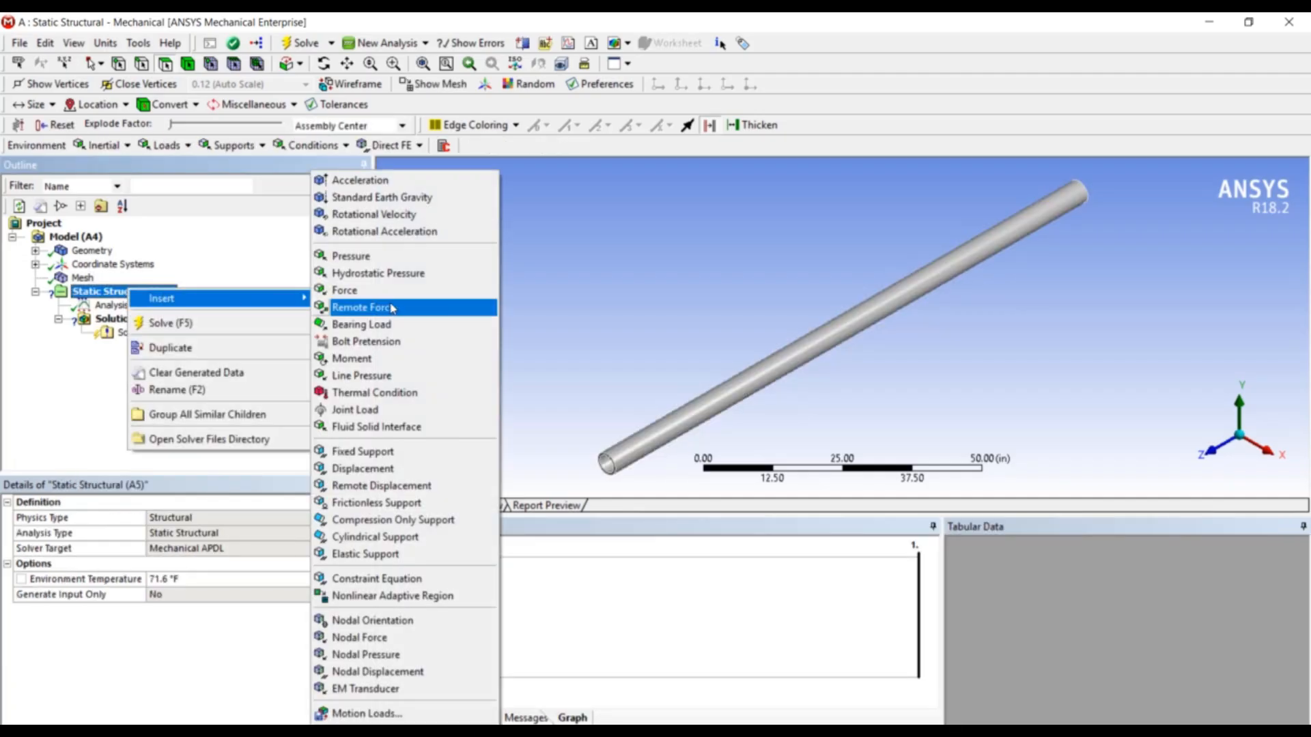
{"action": "left_click", "coordinate": [437, 451]}
{"action": "scroll", "coordinate": [611, 481], "scroll_direction": "down", "scroll_amount": 2}
{"action": "scroll", "coordinate": [611, 481], "scroll_direction": "up", "scroll_amount": 5}
{"action": "middle_click_drag", "start_coordinate": [626, 469], "coordinate": [770, 268], "text": "ctrl"}
{"action": "scroll", "coordinate": [628, 357], "scroll_direction": "up", "scroll_amount": 4}
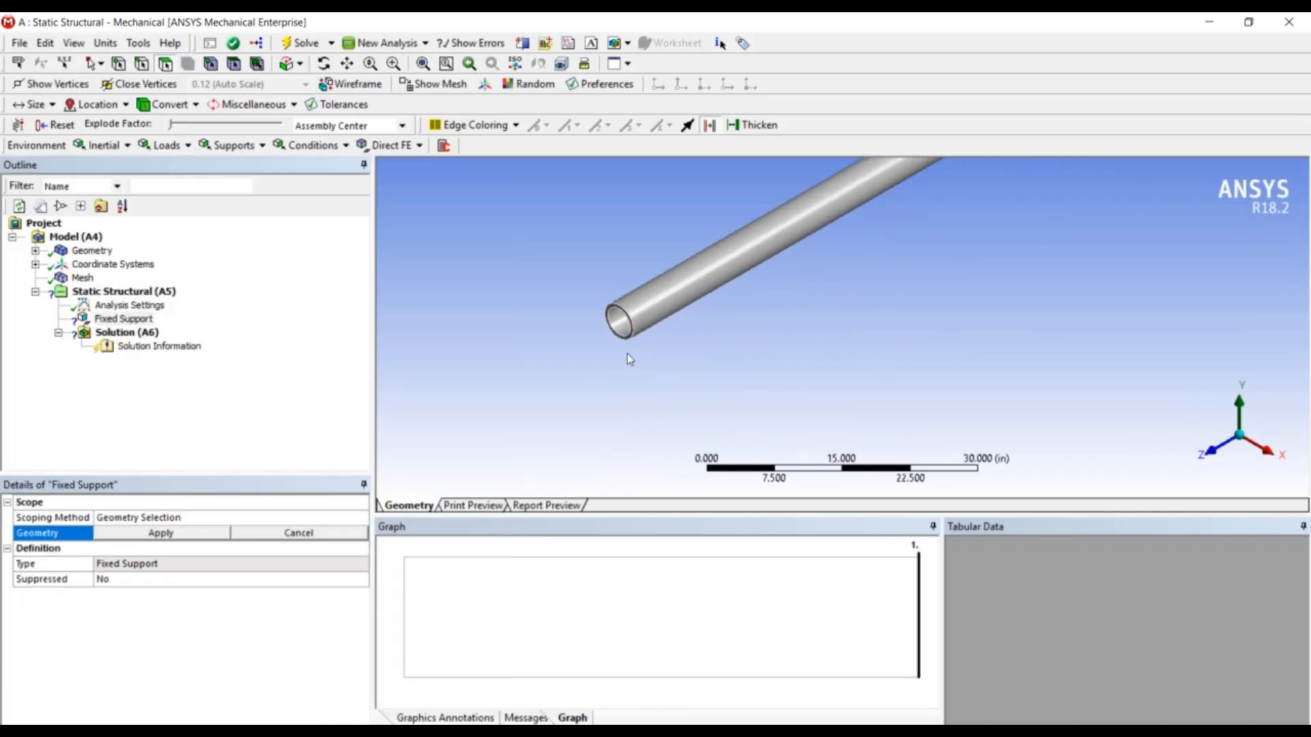
{"action": "left_click", "coordinate": [492, 334]}
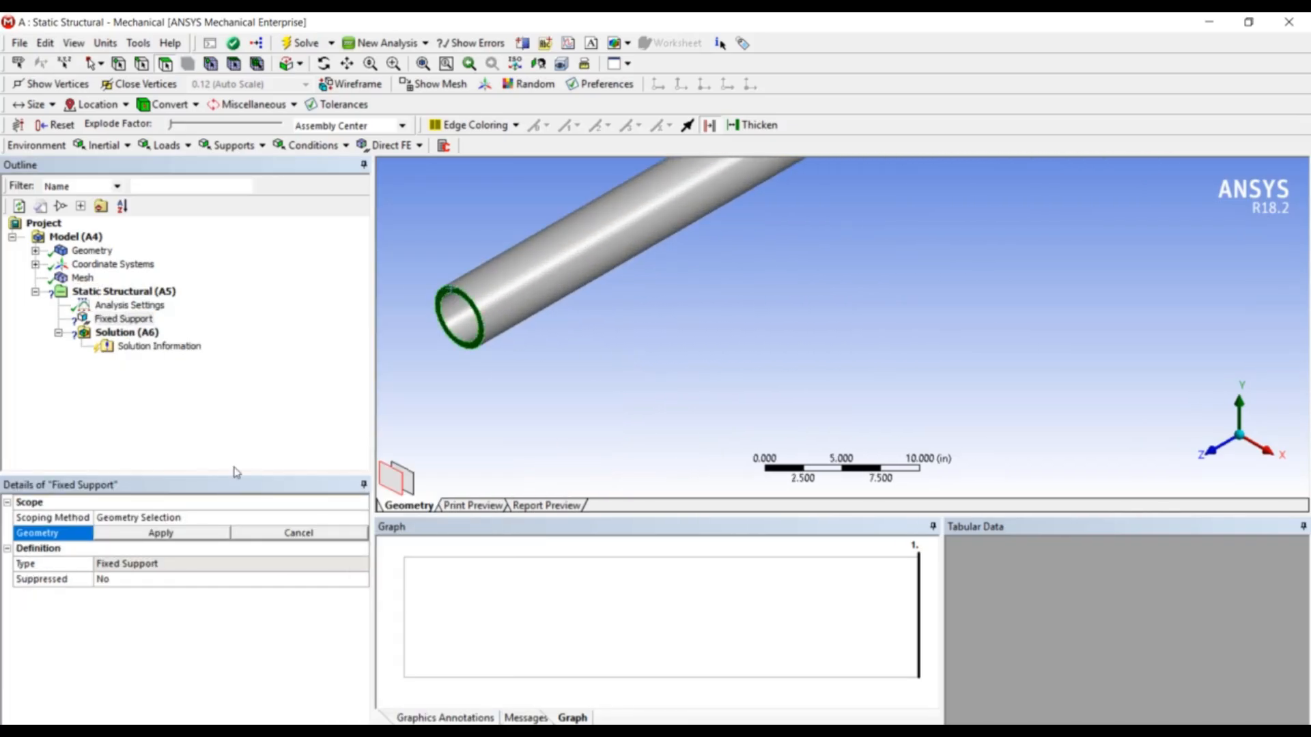
{"action": "left_click", "coordinate": [161, 533]}
Step: Add a Force load scoped to the annular end face of the pipe opposite the fixed support
{"action": "scroll", "coordinate": [597, 383], "scroll_direction": "down", "scroll_amount": 5}
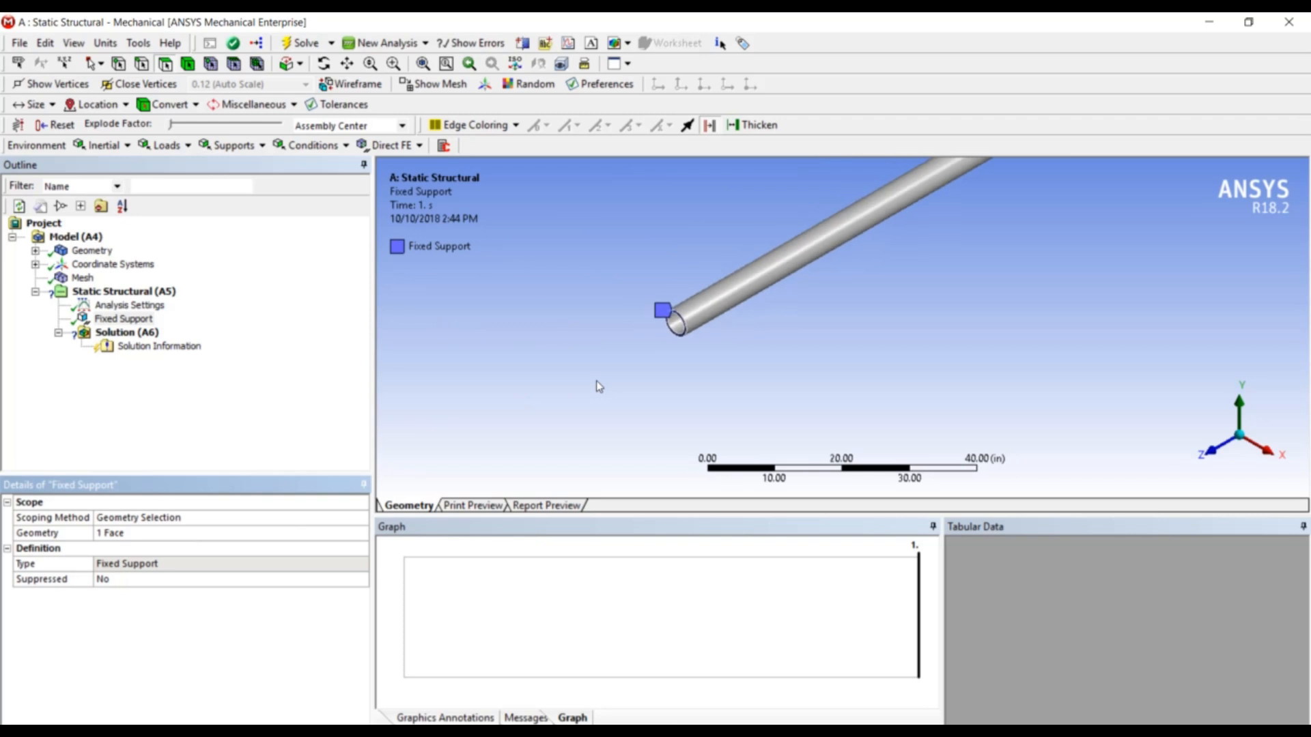
{"action": "middle_click_drag", "start_coordinate": [886, 276], "coordinate": [760, 351]}
{"action": "mouse_move", "coordinate": [863, 296]}
{"action": "middle_mouse_down", "text": "shift"}
{"action": "mouse_move", "coordinate": [953, 228]}
{"action": "mouse_move", "coordinate": [940, 266]}
{"action": "mouse_move", "coordinate": [815, 393]}
{"action": "middle_mouse_up", "text": "shift"}
{"action": "scroll", "coordinate": [953, 228], "scroll_direction": "up", "scroll_amount": 1}
{"action": "scroll", "coordinate": [914, 322], "scroll_direction": "up", "scroll_amount": 4}
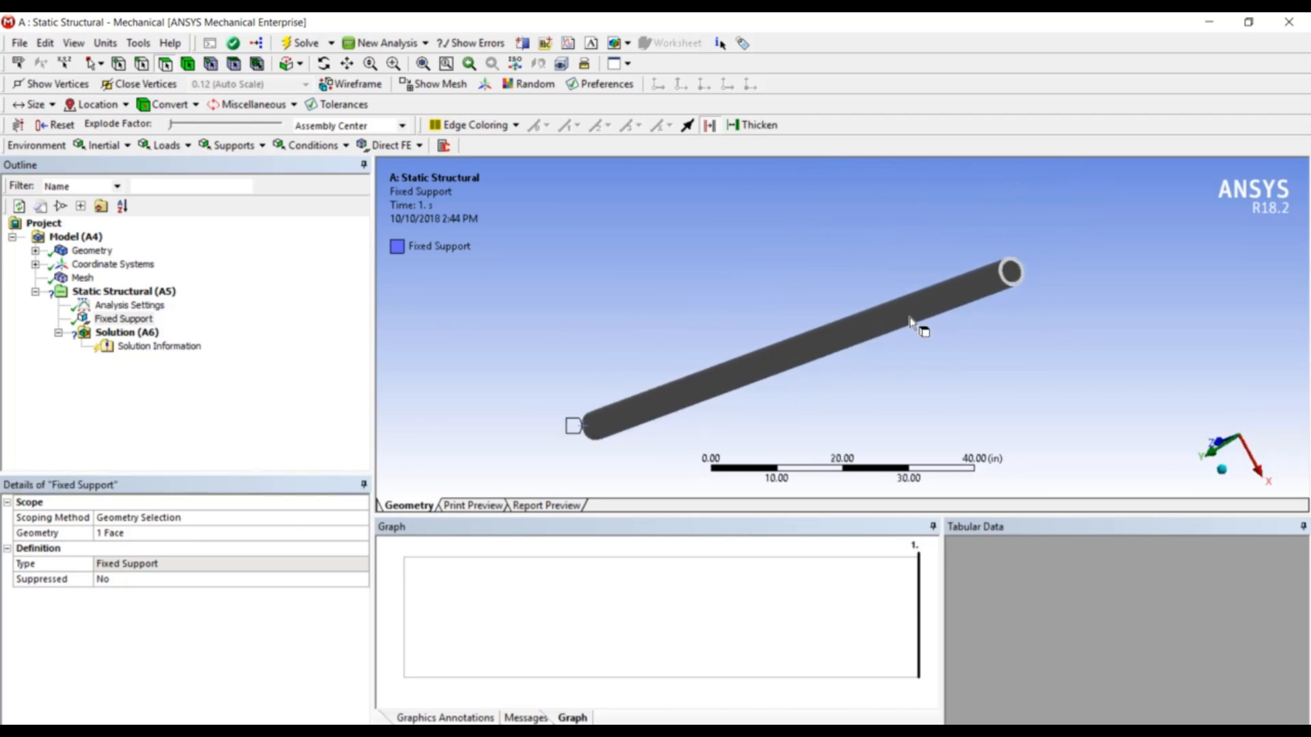
{"action": "scroll", "coordinate": [913, 322], "scroll_direction": "up", "scroll_amount": 2}
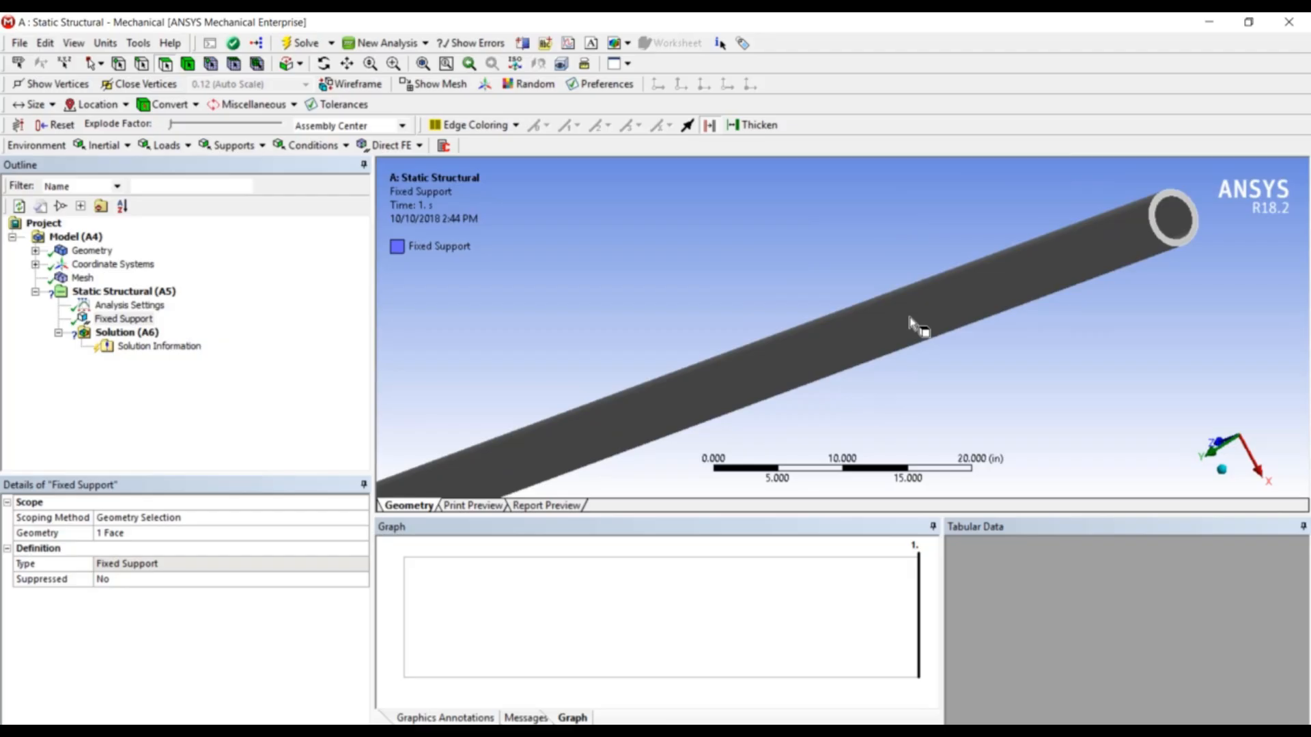
{"action": "right_click", "coordinate": [154, 294]}
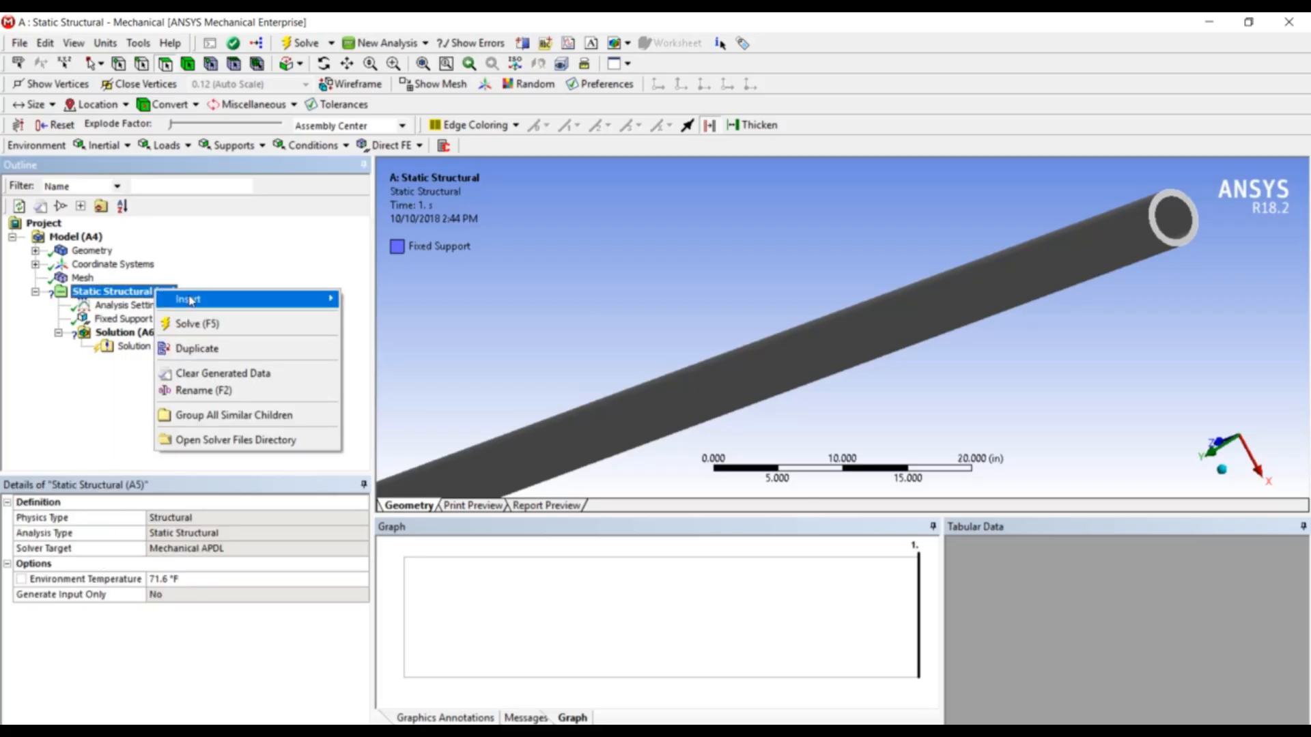
{"action": "mouse_move", "coordinate": [205, 301]}
{"action": "left_click", "coordinate": [400, 301]}
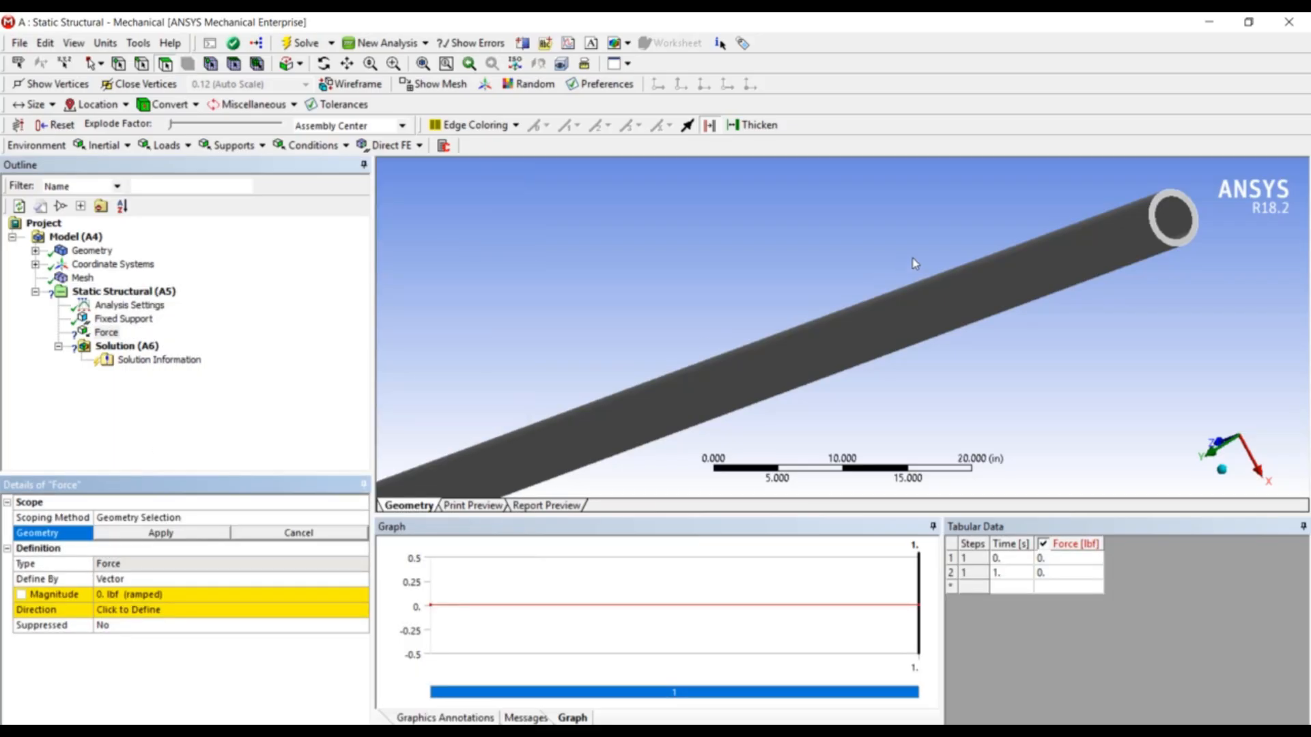
{"action": "left_click", "coordinate": [1170, 197]}
{"action": "left_click", "coordinate": [1169, 198]}
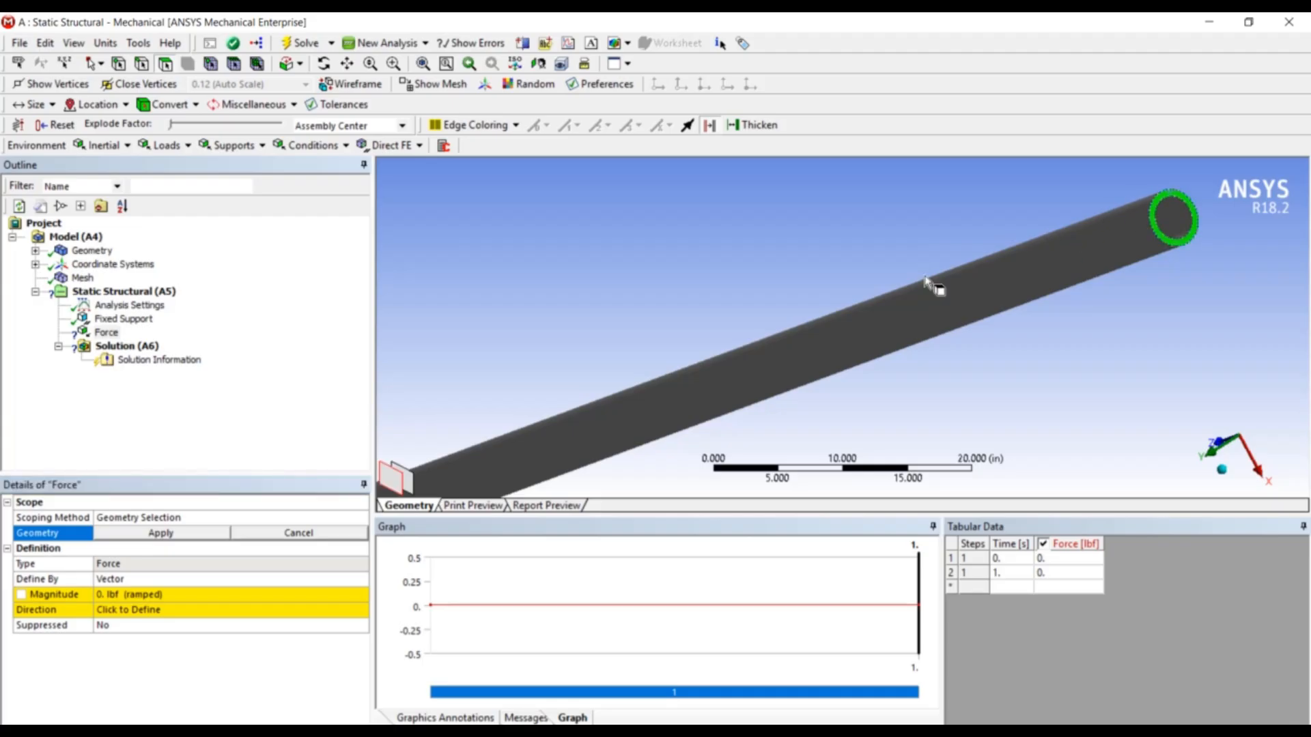
{"action": "left_click", "coordinate": [196, 533]}
Step: Define the force by components and set its Z component to -1 lbf
{"action": "left_click", "coordinate": [275, 585]}
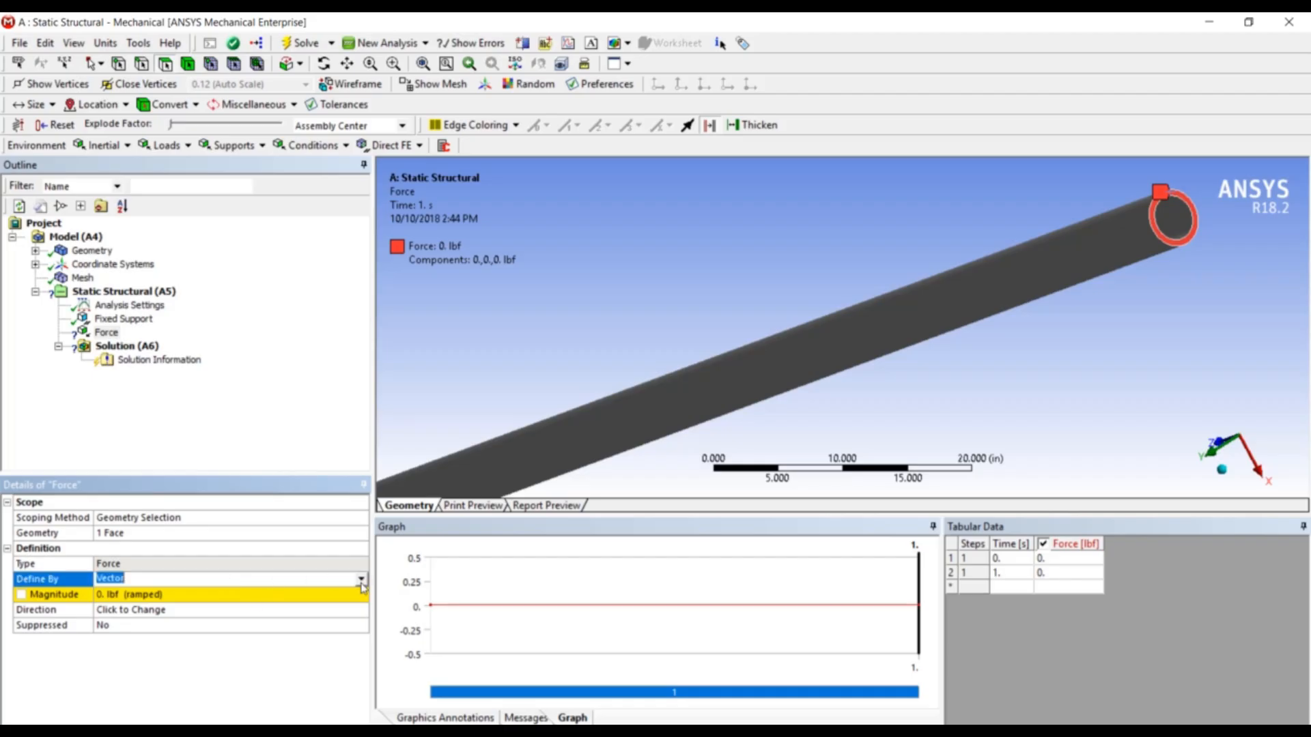
{"action": "left_click", "coordinate": [362, 579]}
{"action": "left_click", "coordinate": [358, 602]}
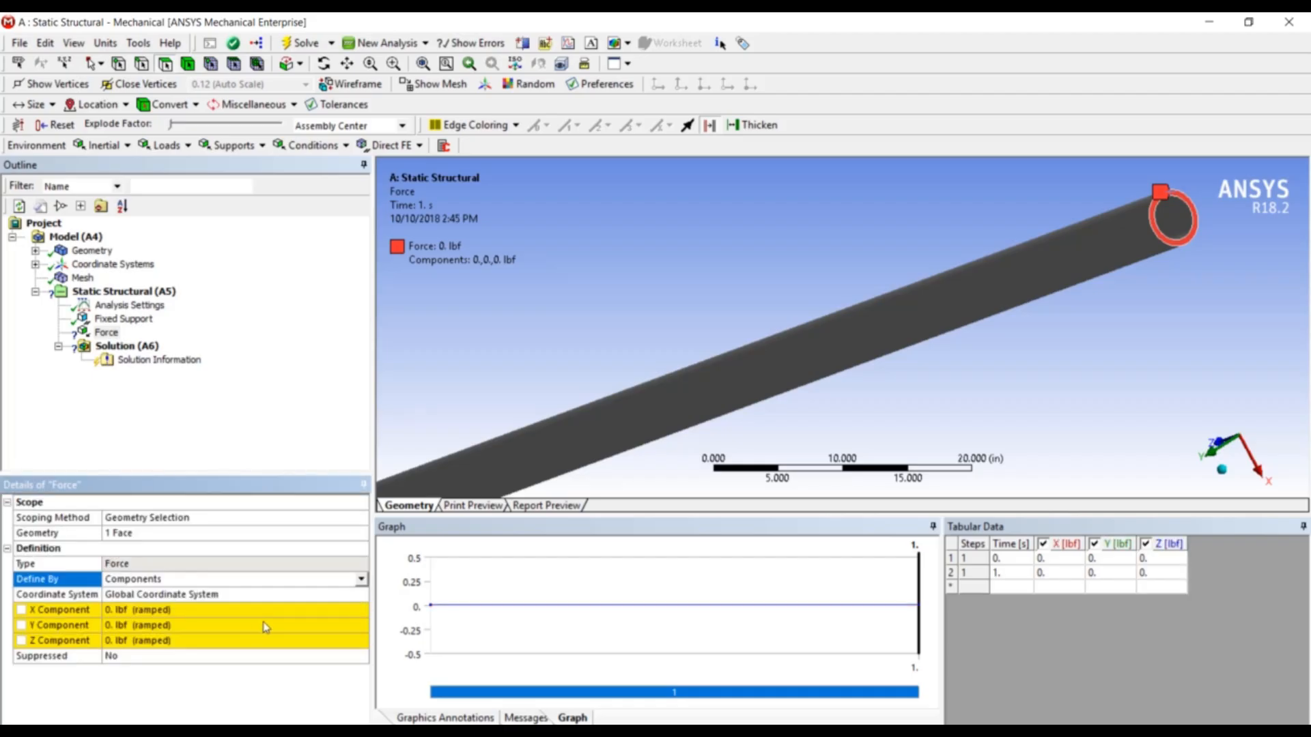
{"action": "middle_click_drag", "start_coordinate": [1216, 322], "coordinate": [1239, 313]}
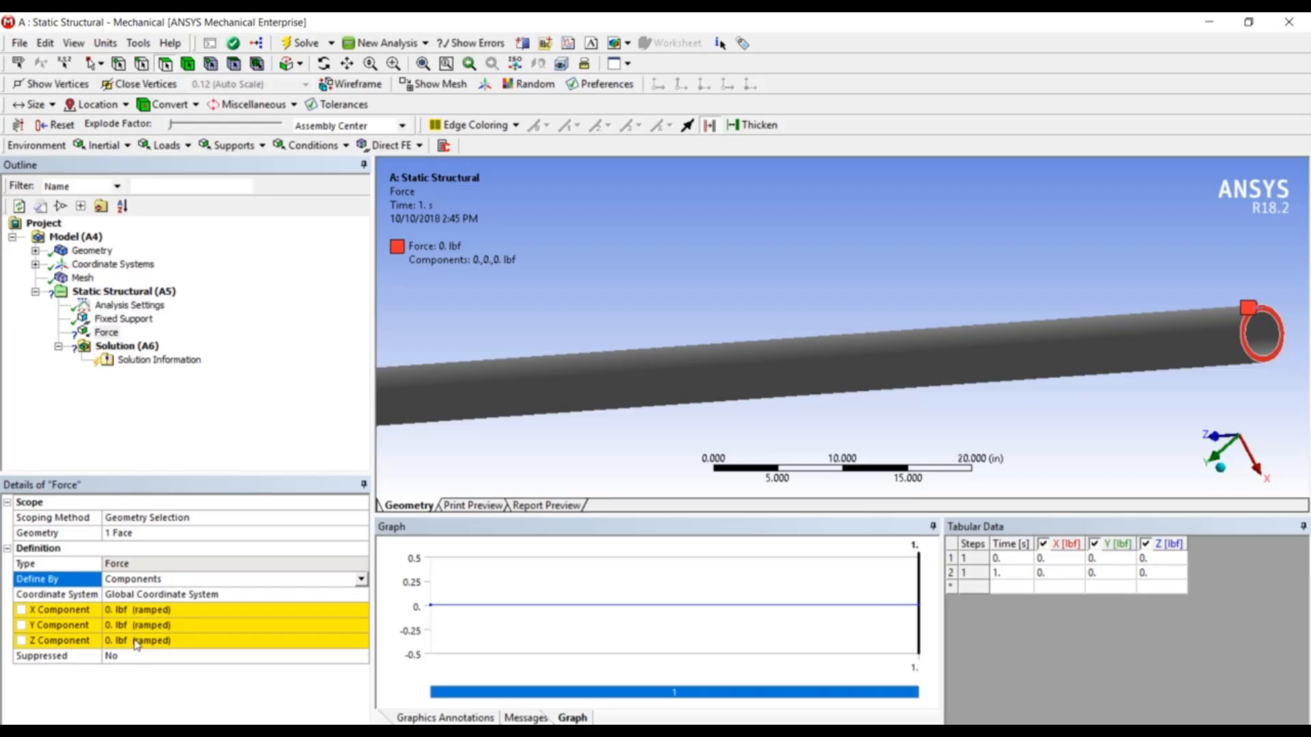
{"action": "left_click", "coordinate": [137, 642]}
{"action": "type", "text": "-1"}
{"action": "key", "text": "Return"}
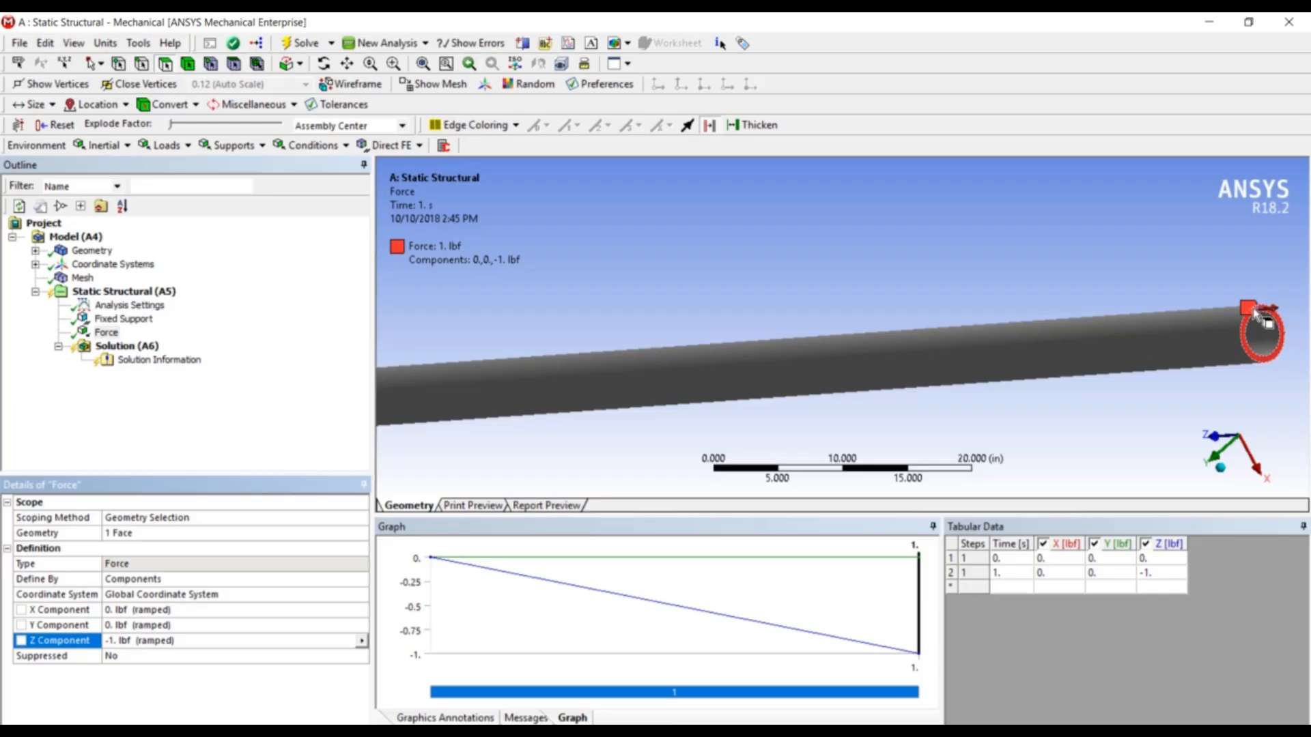
Step: Change the force's Z component to 1 lbf and inspect its direction at the loaded pipe end
{"action": "left_click", "coordinate": [178, 644]}
{"action": "type", "text": "1"}
{"action": "key", "text": "Return"}
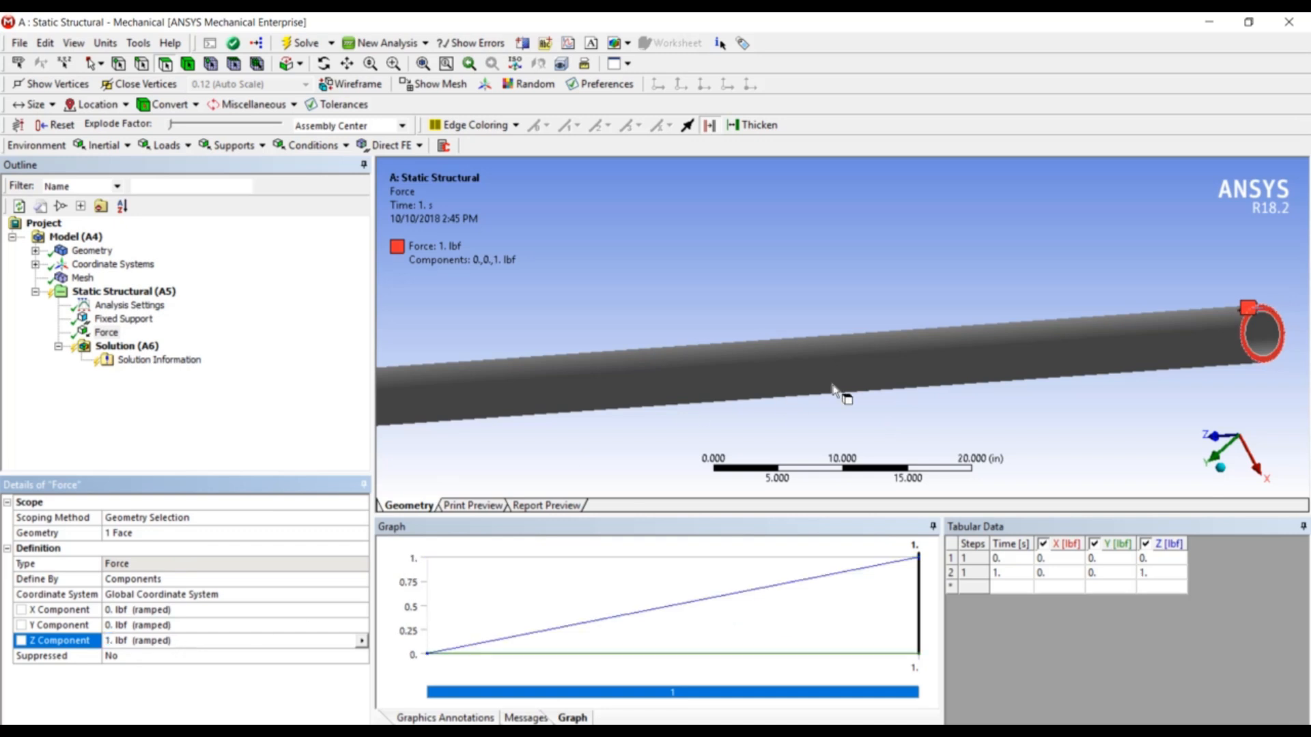
{"action": "middle_click_drag", "start_coordinate": [1226, 351], "coordinate": [1159, 325]}
{"action": "scroll", "coordinate": [1092, 338], "scroll_direction": "up", "scroll_amount": 3}
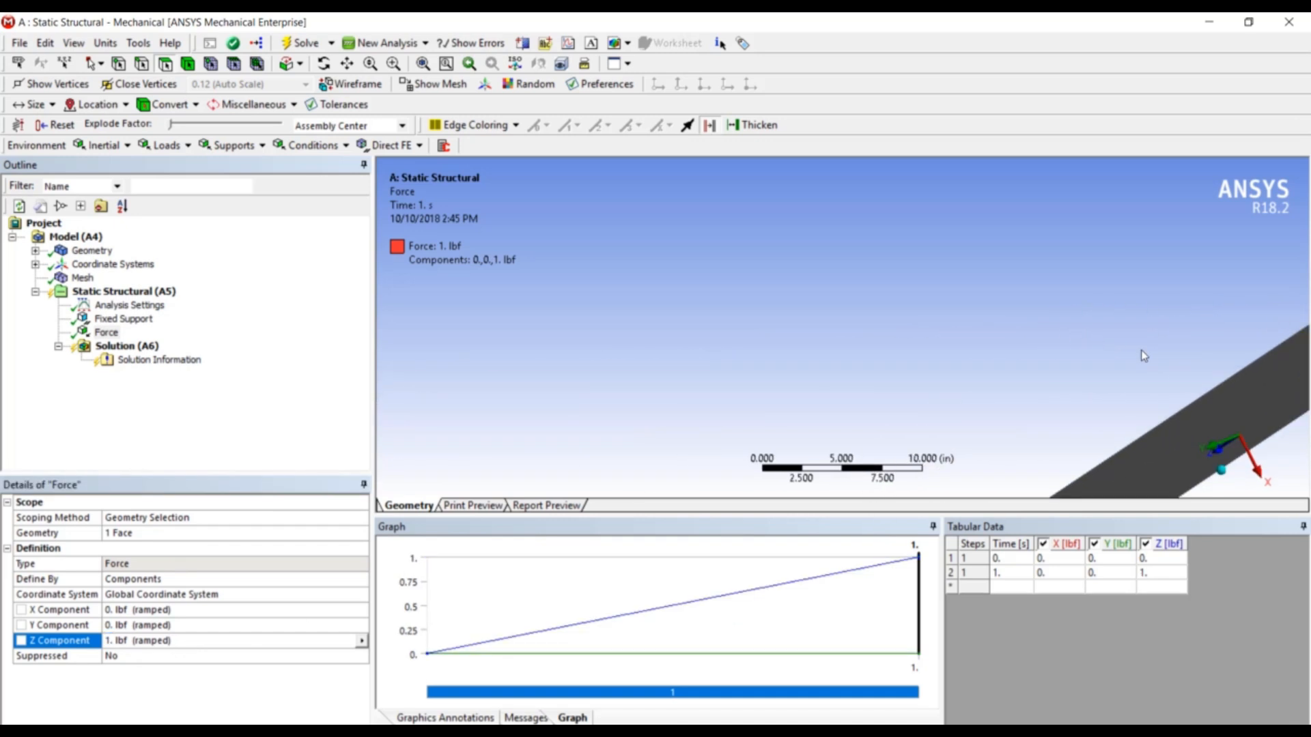
{"action": "middle_click_drag", "start_coordinate": [1144, 355], "coordinate": [892, 219], "text": "ctrl"}
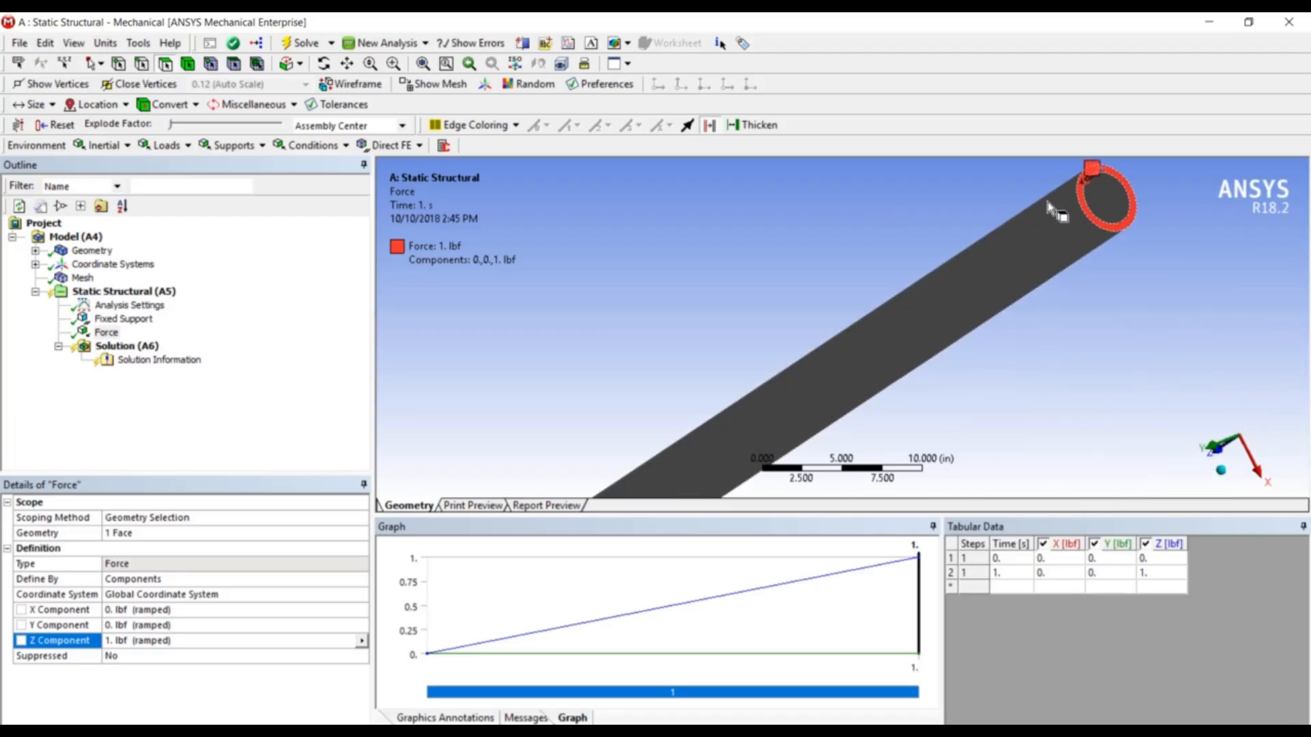
Step: Solve the Static Structural analysis with the fixed support and the 1 lbf force applied
{"action": "left_click", "coordinate": [127, 295]}
{"action": "right_click", "coordinate": [128, 301]}
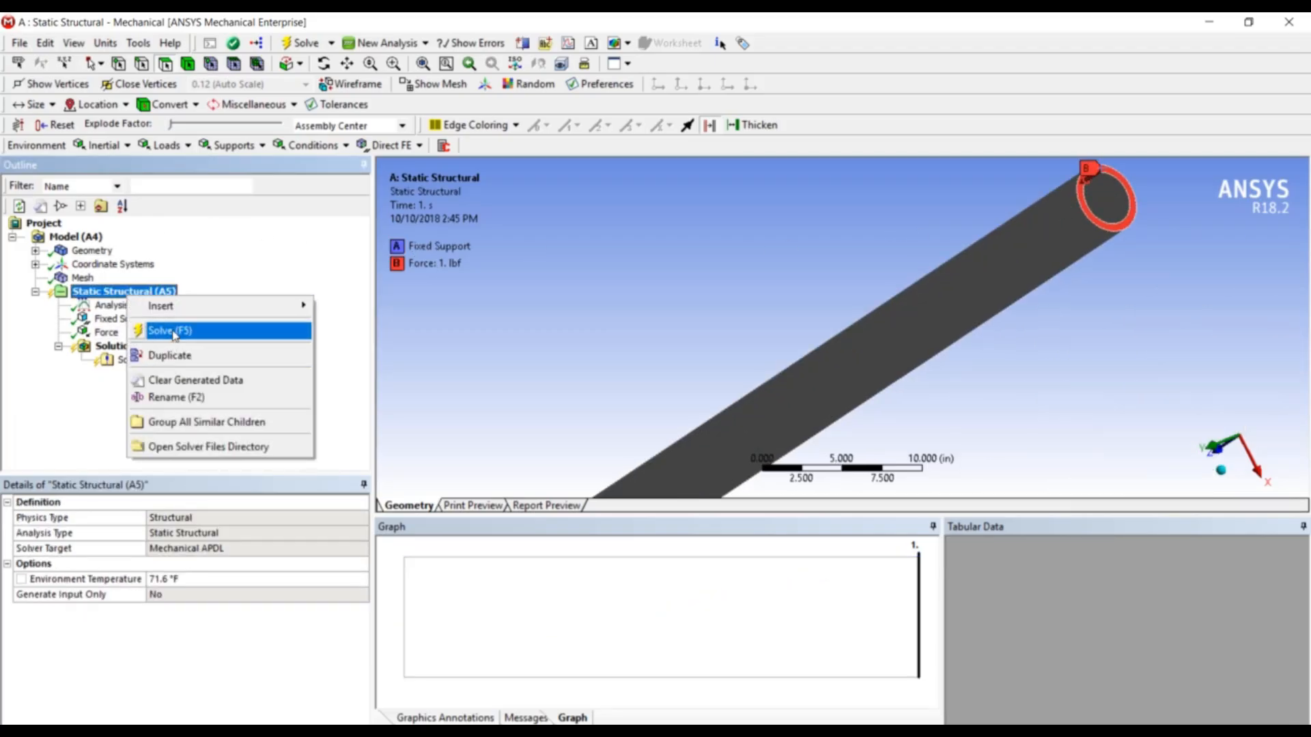
{"action": "left_click", "coordinate": [174, 333]}
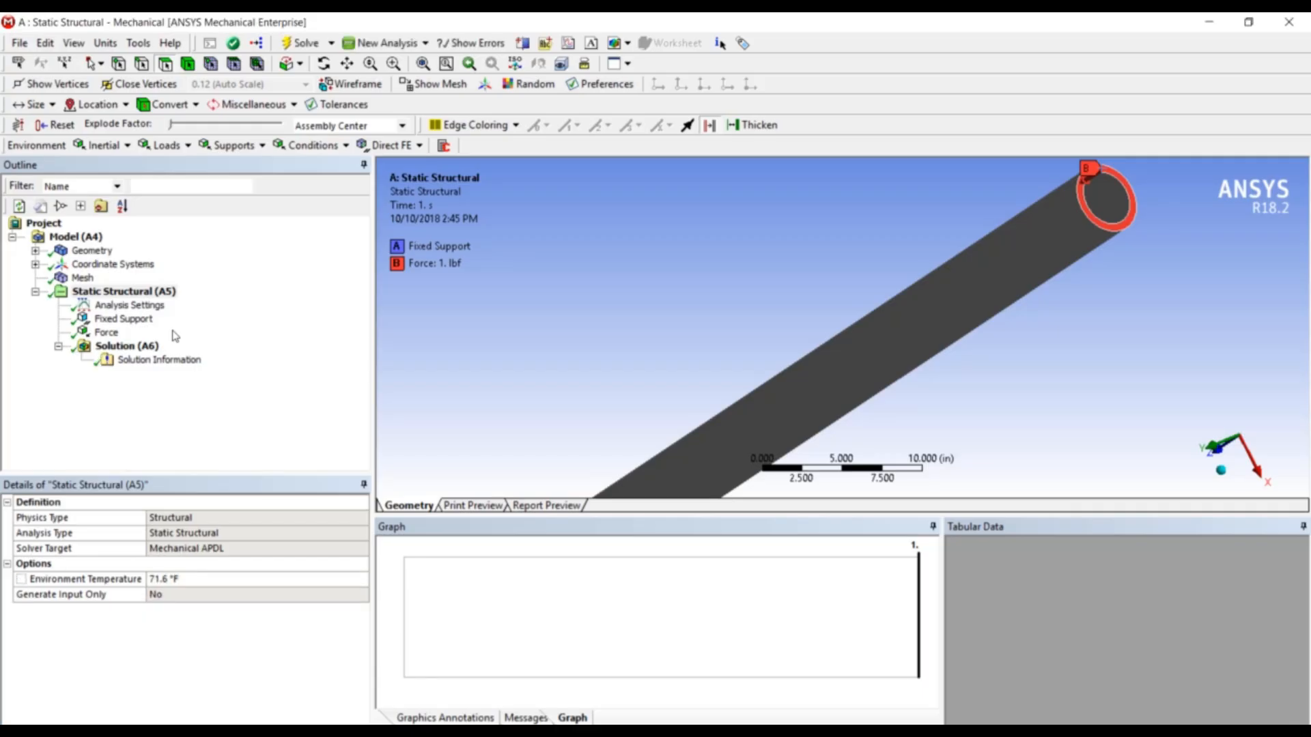
Step: Add a Directional Deformation result to the static structural solution and orient it along the Z Axis
{"action": "right_click", "coordinate": [149, 348]}
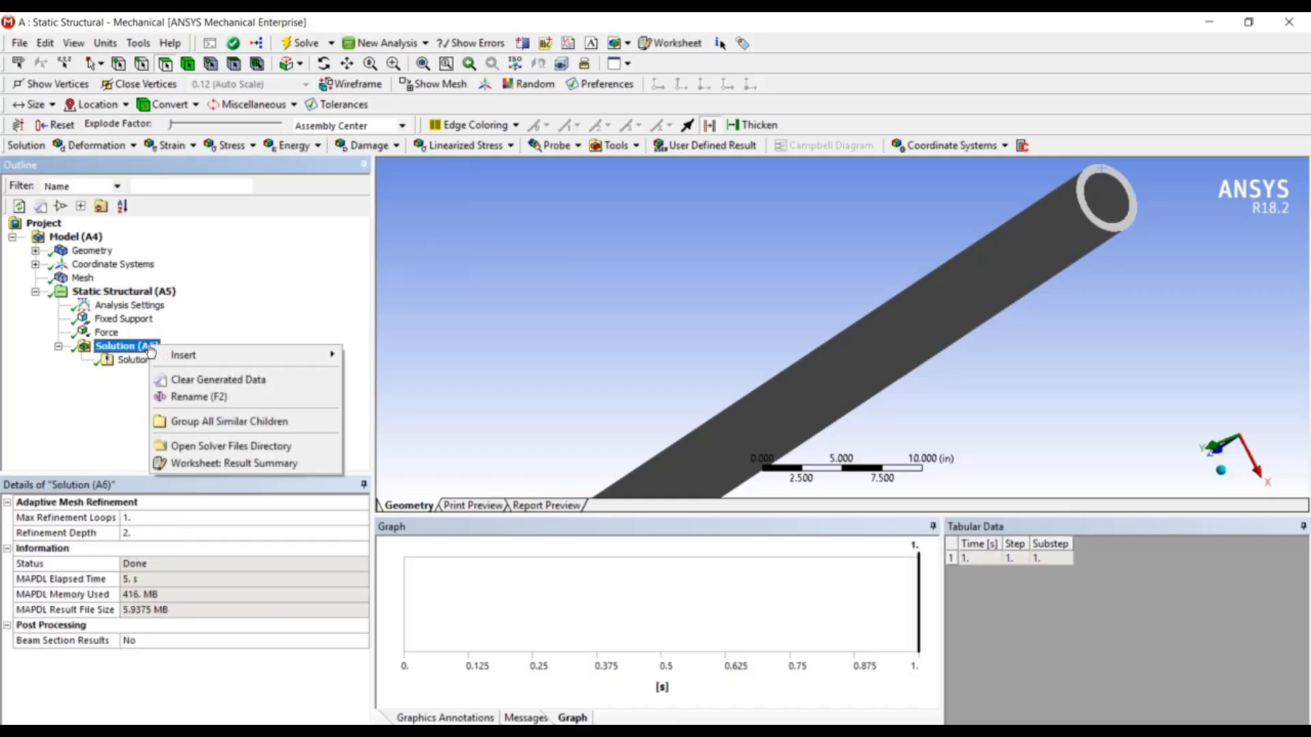
{"action": "mouse_move", "coordinate": [218, 355]}
{"action": "mouse_move", "coordinate": [457, 355]}
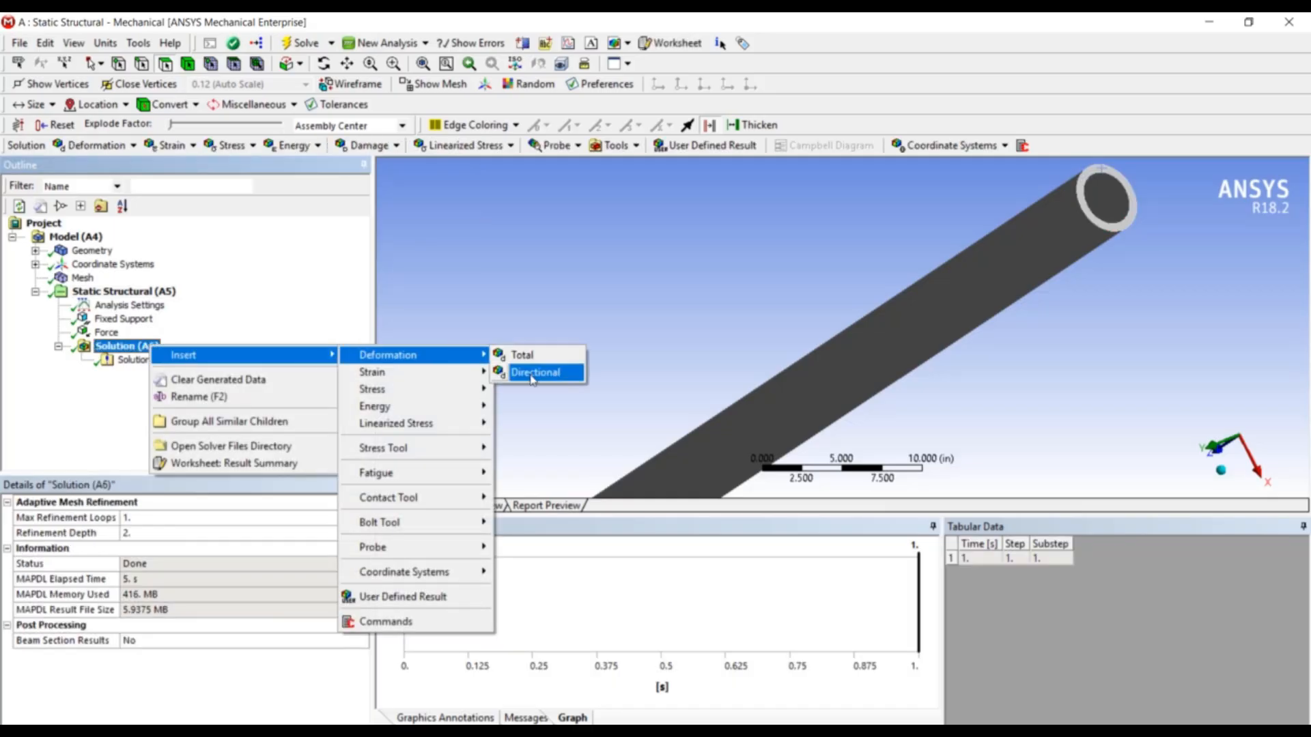
{"action": "left_click", "coordinate": [532, 374]}
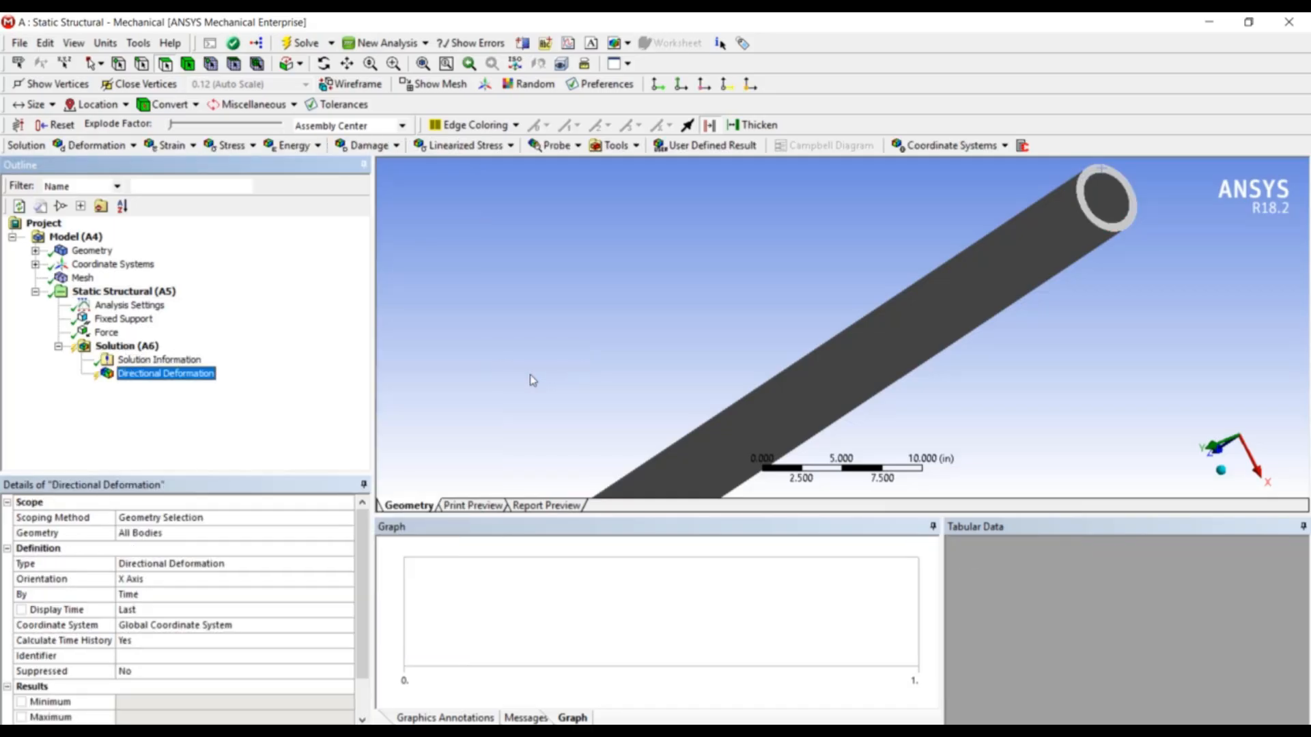
{"action": "left_click", "coordinate": [352, 581]}
{"action": "left_click", "coordinate": [348, 579]}
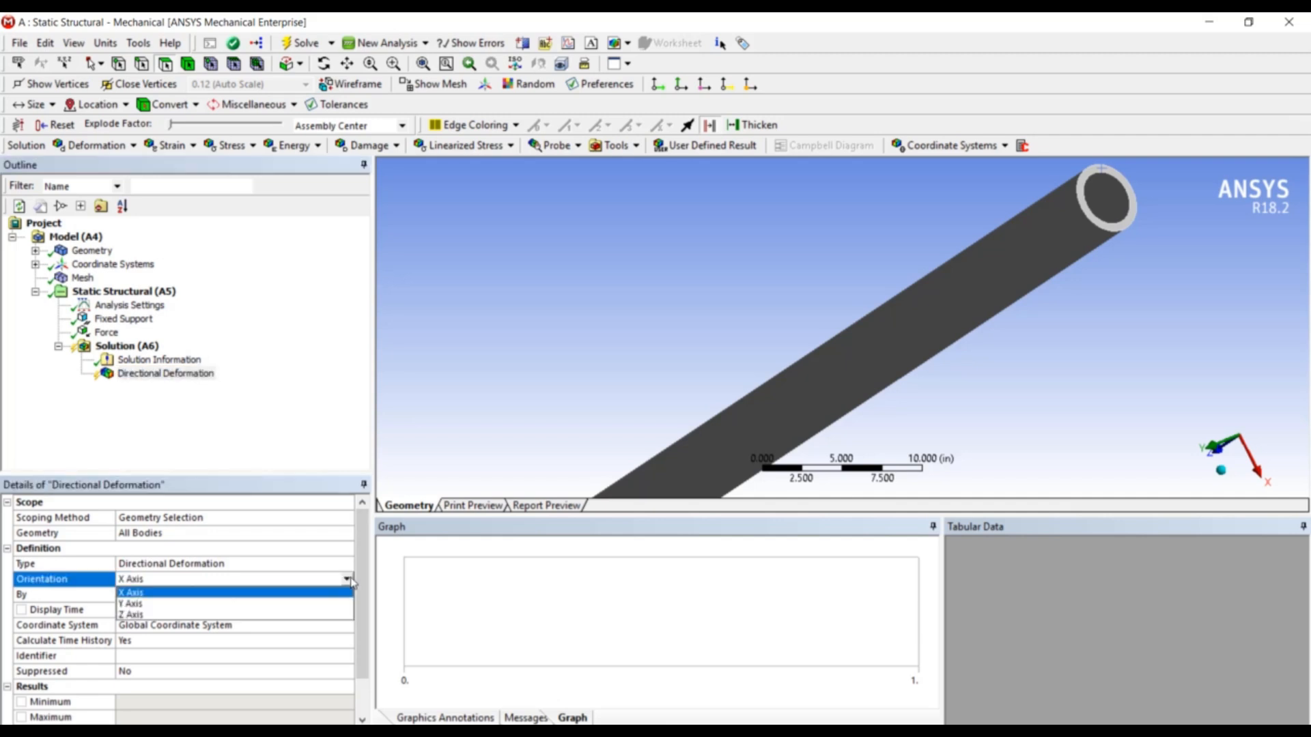
{"action": "left_click", "coordinate": [341, 616]}
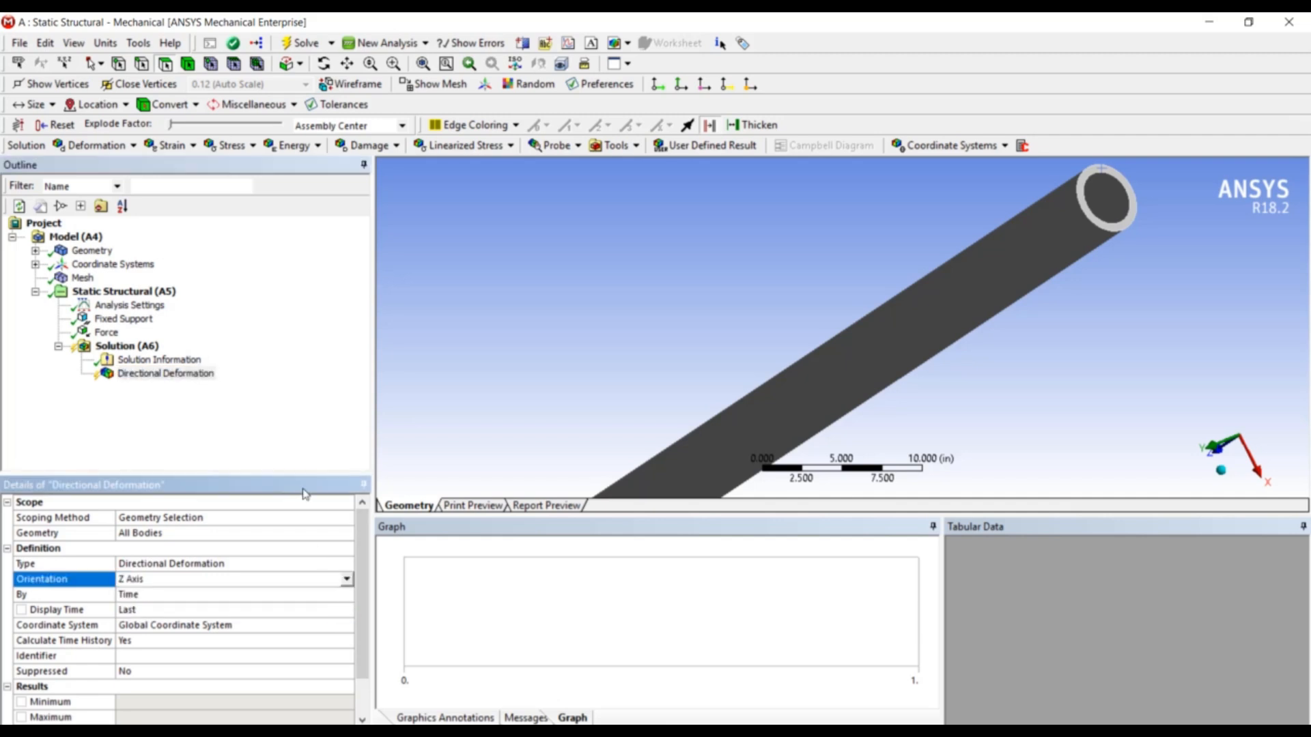
Step: Add an Equivalent (von-Mises) stress result to the static structural solution
{"action": "right_click", "coordinate": [143, 347]}
{"action": "mouse_move", "coordinate": [167, 361]}
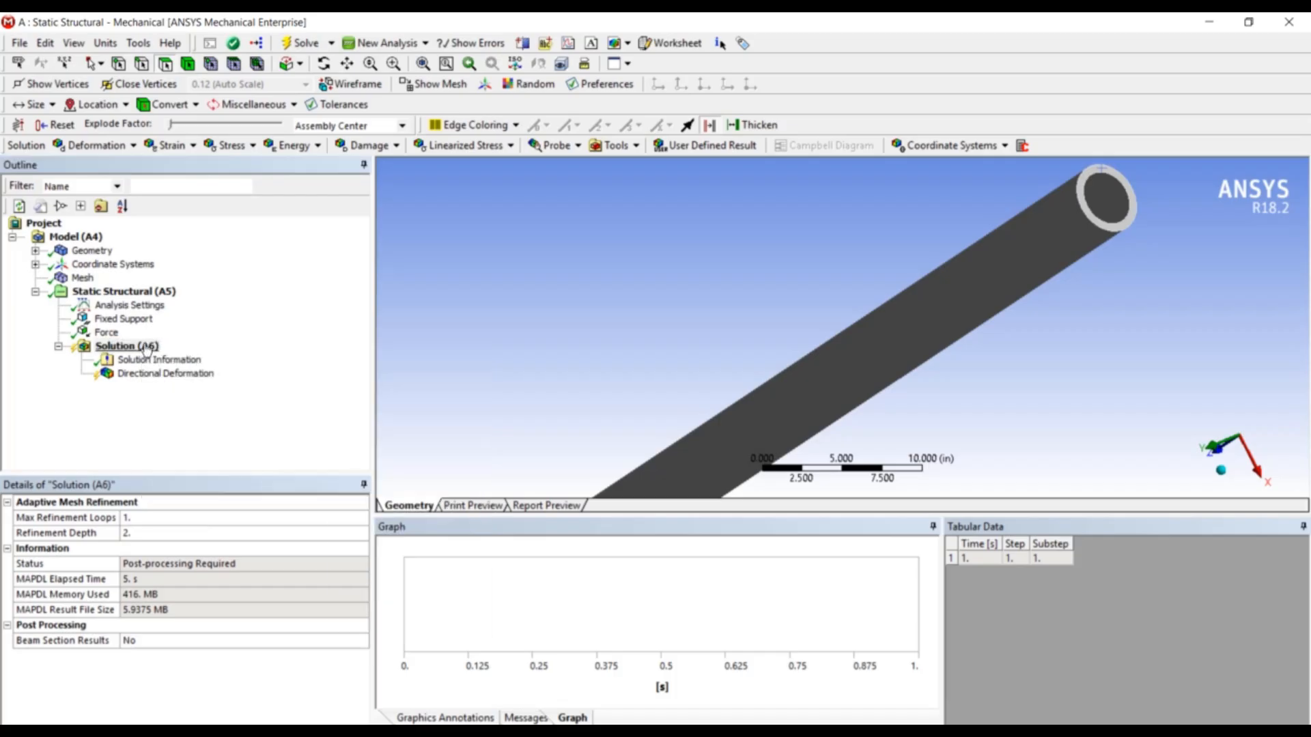
{"action": "right_click", "coordinate": [140, 345]}
{"action": "mouse_move", "coordinate": [222, 354]}
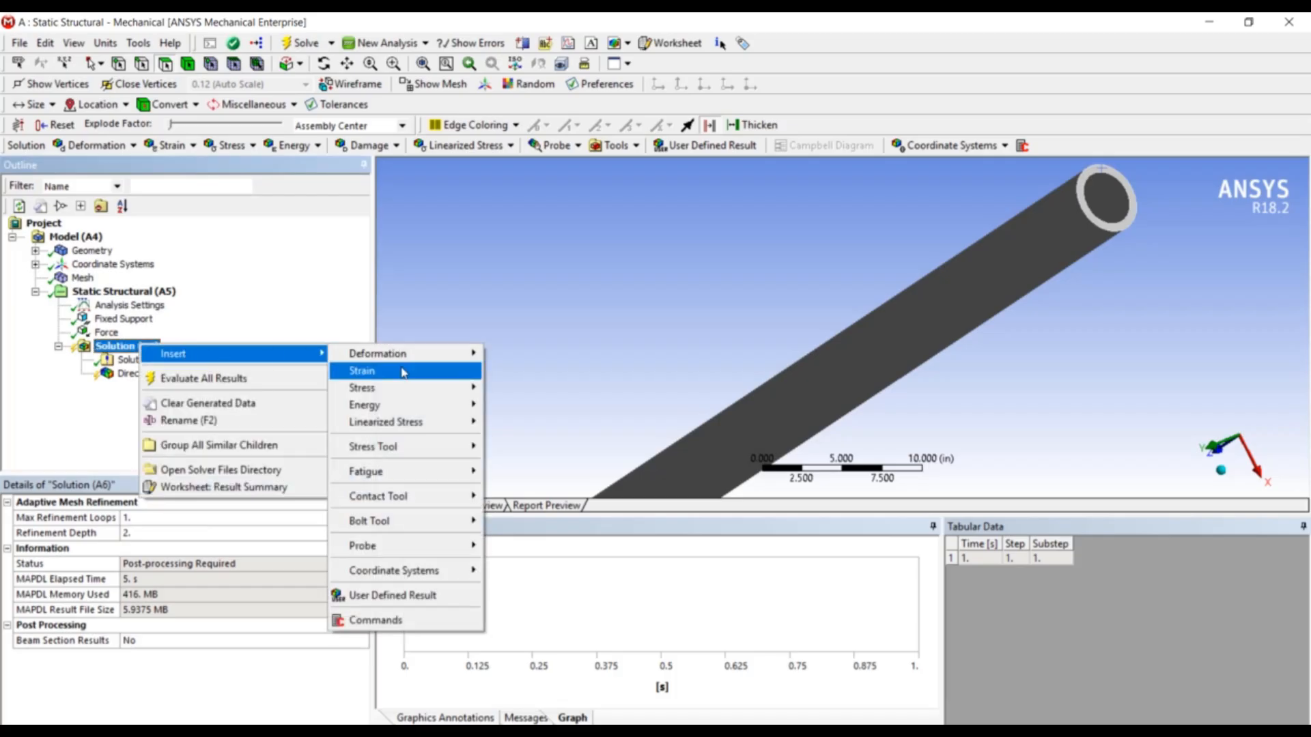
{"action": "mouse_move", "coordinate": [410, 388]}
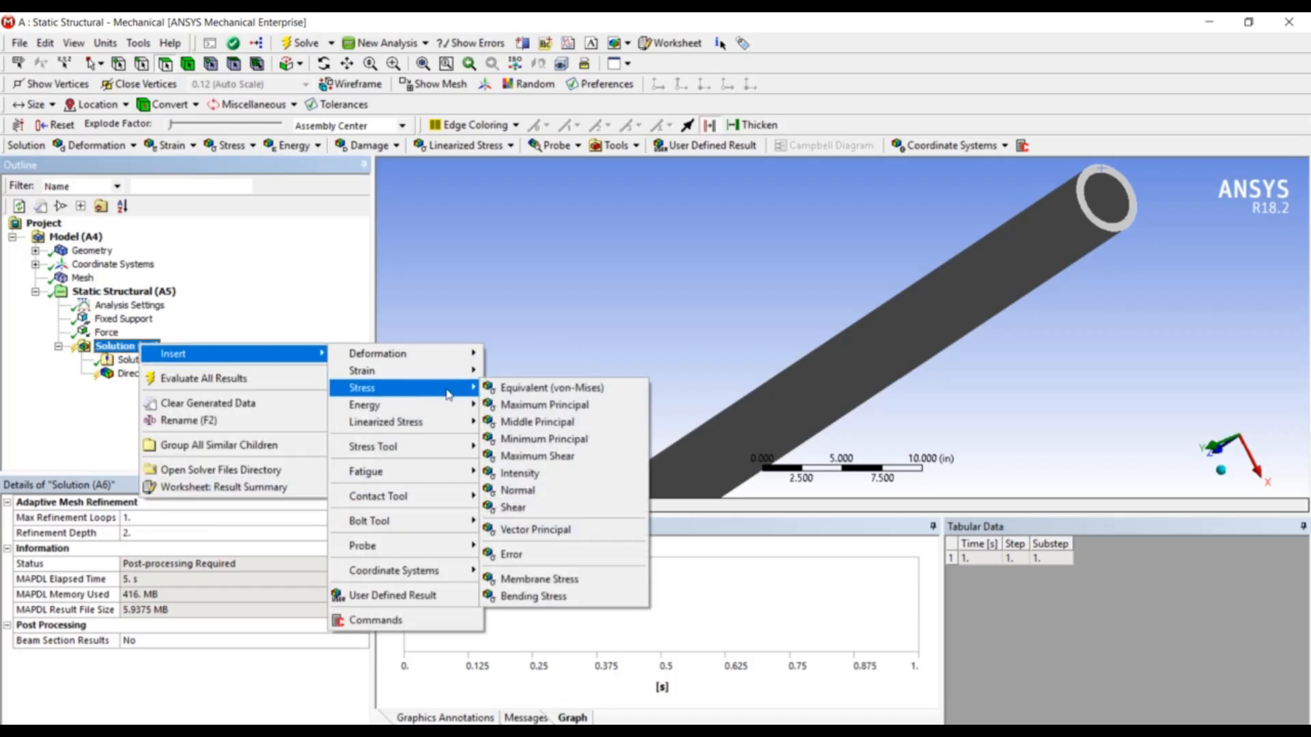
{"action": "left_click", "coordinate": [515, 390]}
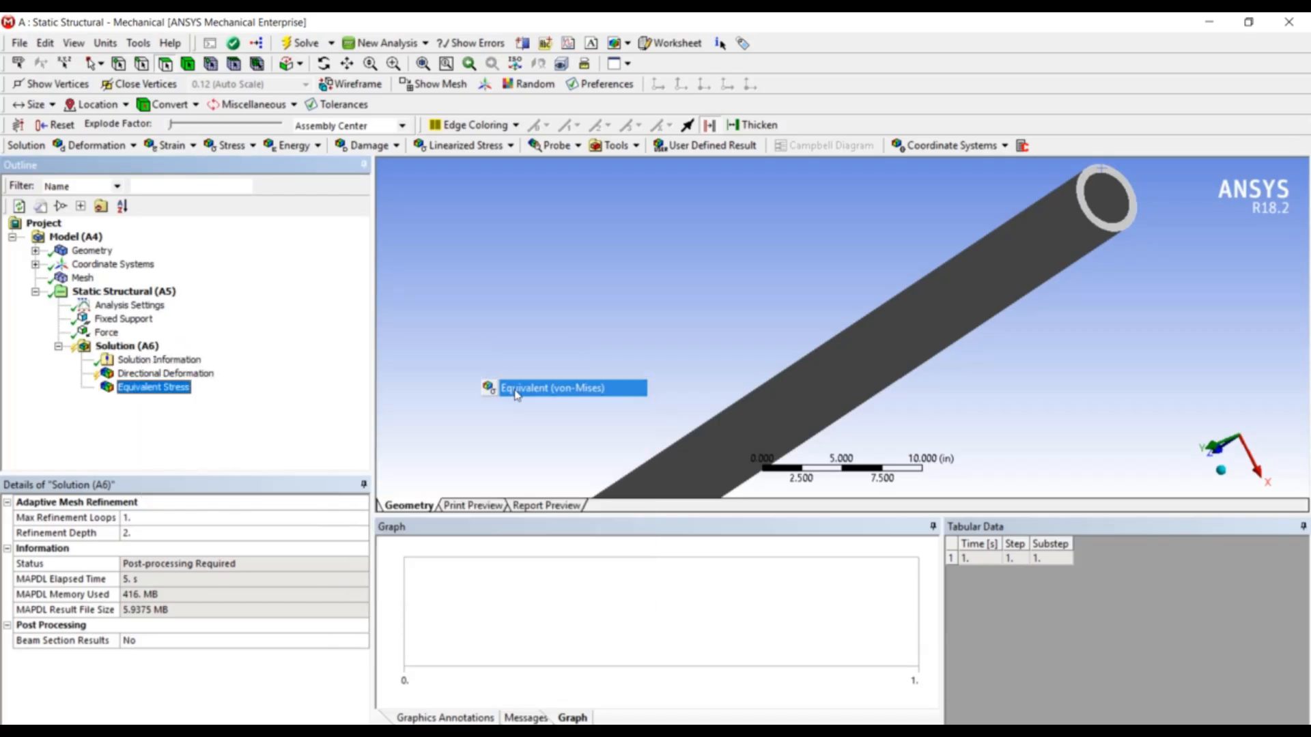
Step: Evaluate all static structural results and display the directional deformation and equivalent stress plots
{"action": "right_click", "coordinate": [144, 351]}
{"action": "left_click", "coordinate": [183, 380]}
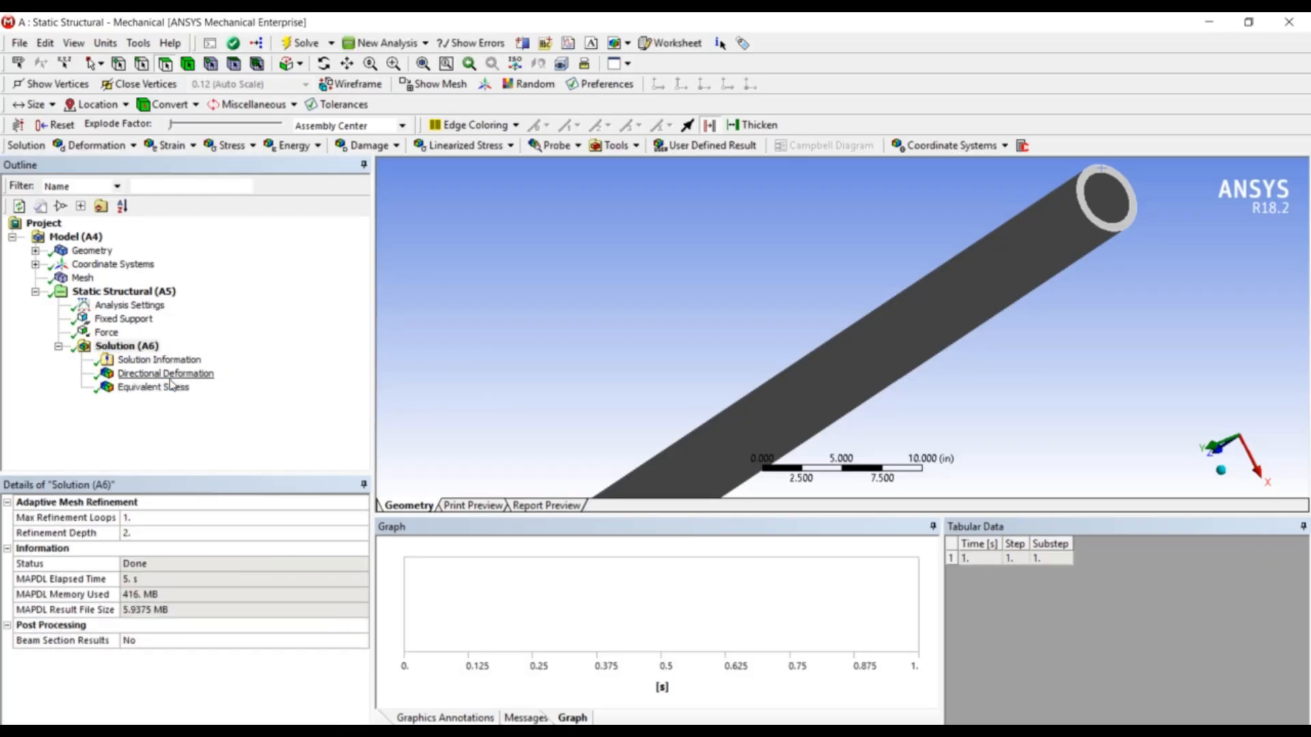
{"action": "left_click", "coordinate": [170, 380]}
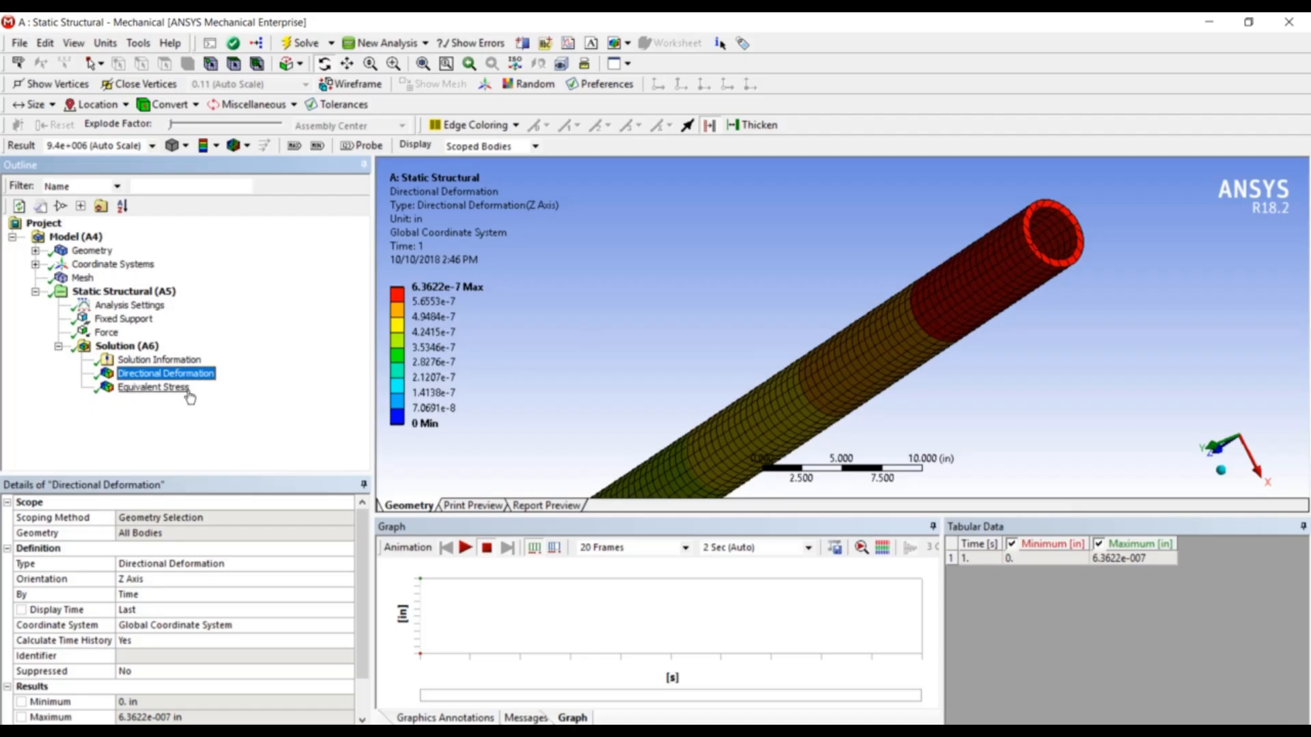
{"action": "left_click", "coordinate": [154, 387]}
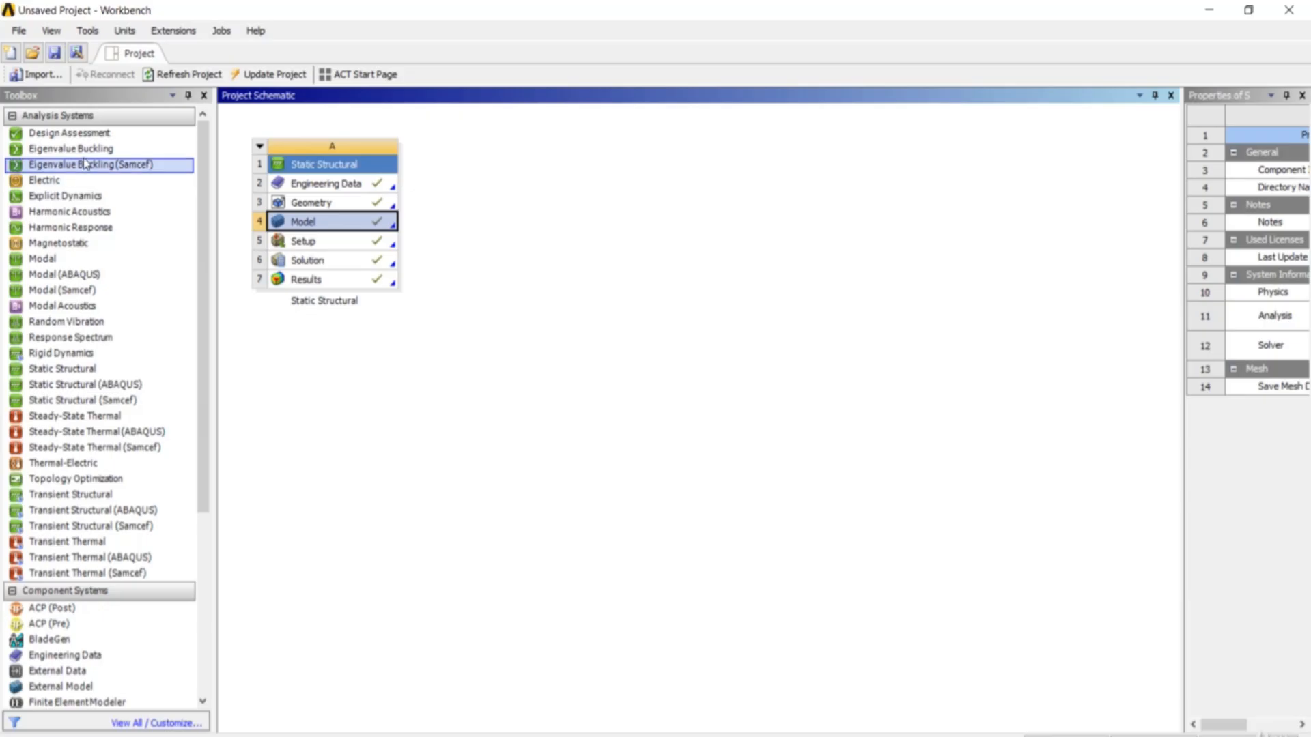
Step: Switch to Workbench, add an Eigenvalue Buckling system linked to the Static Structural solution, and open its setup in Mechanical
{"action": "left_click_drag", "start_coordinate": [85, 156], "coordinate": [386, 261]}
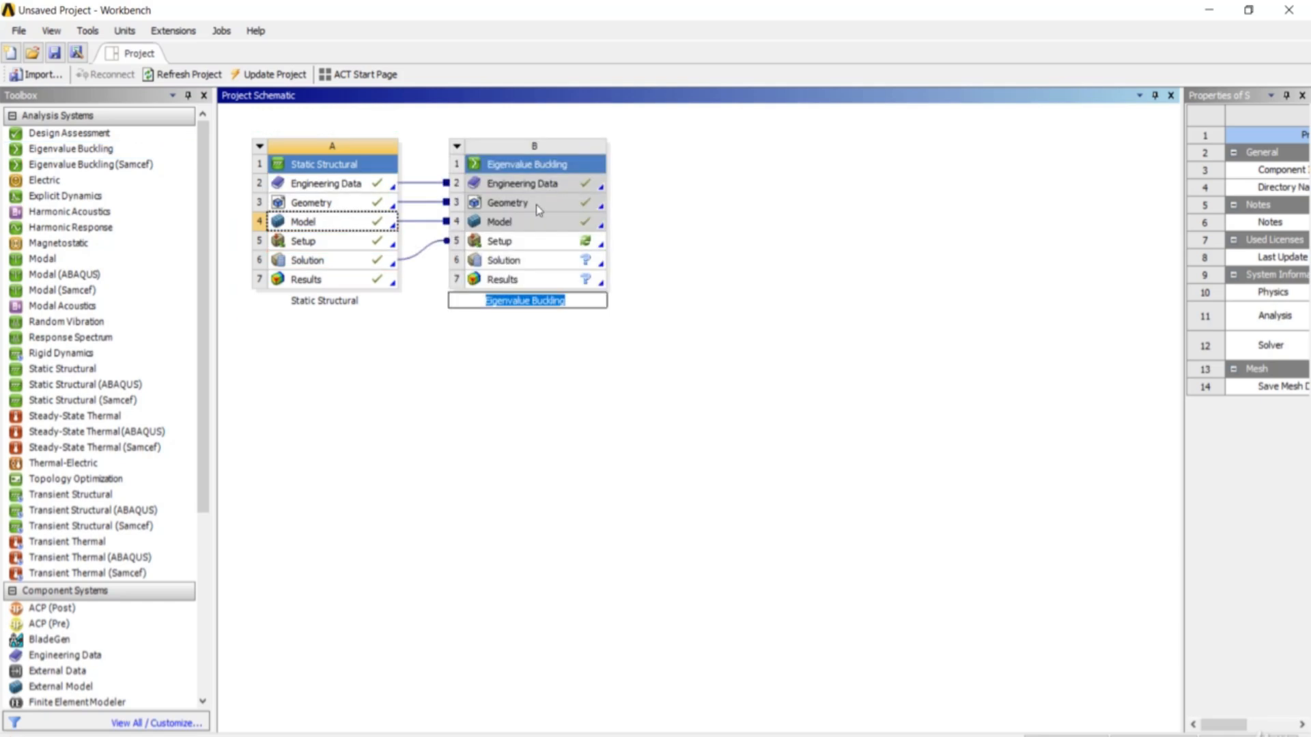
{"action": "left_click", "coordinate": [708, 223]}
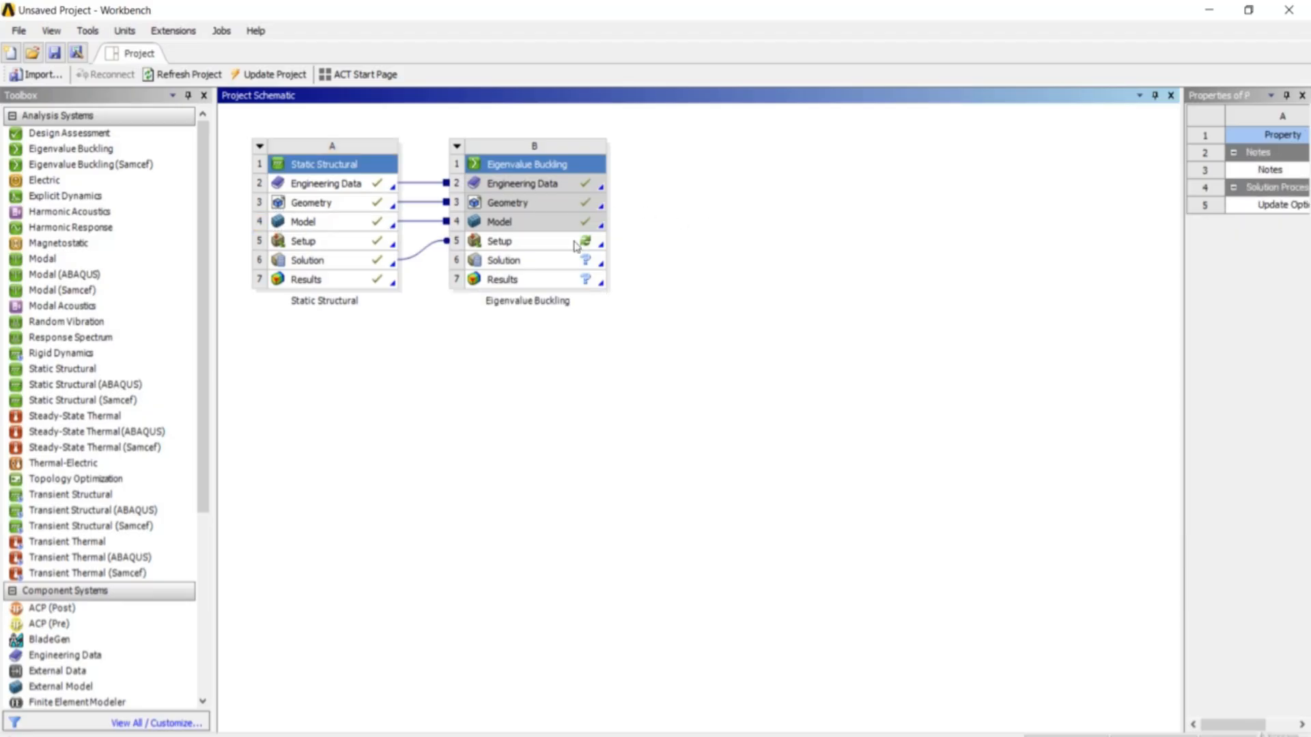
{"action": "double_click", "coordinate": [575, 246]}
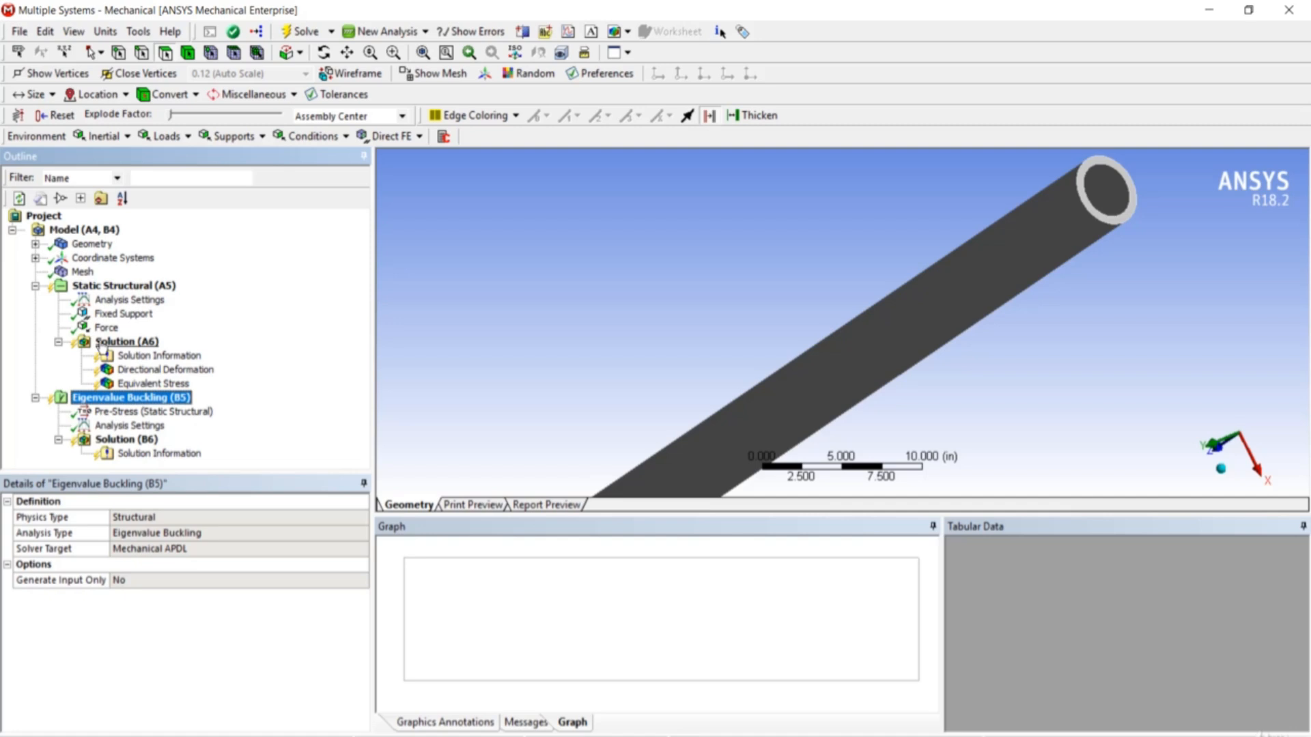
Step: Solve the Eigenvalue Buckling analysis and review its load multipliers alongside the applied force
{"action": "right_click", "coordinate": [115, 401]}
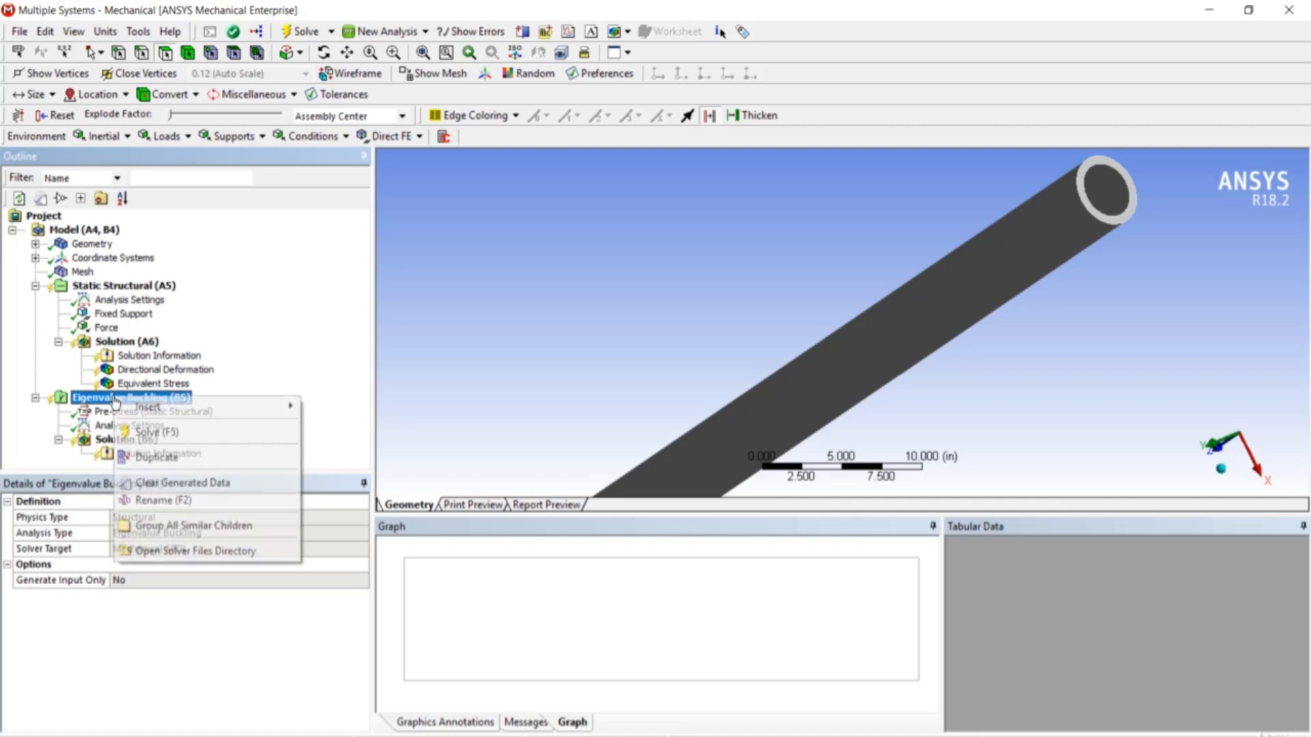
{"action": "left_click", "coordinate": [146, 435]}
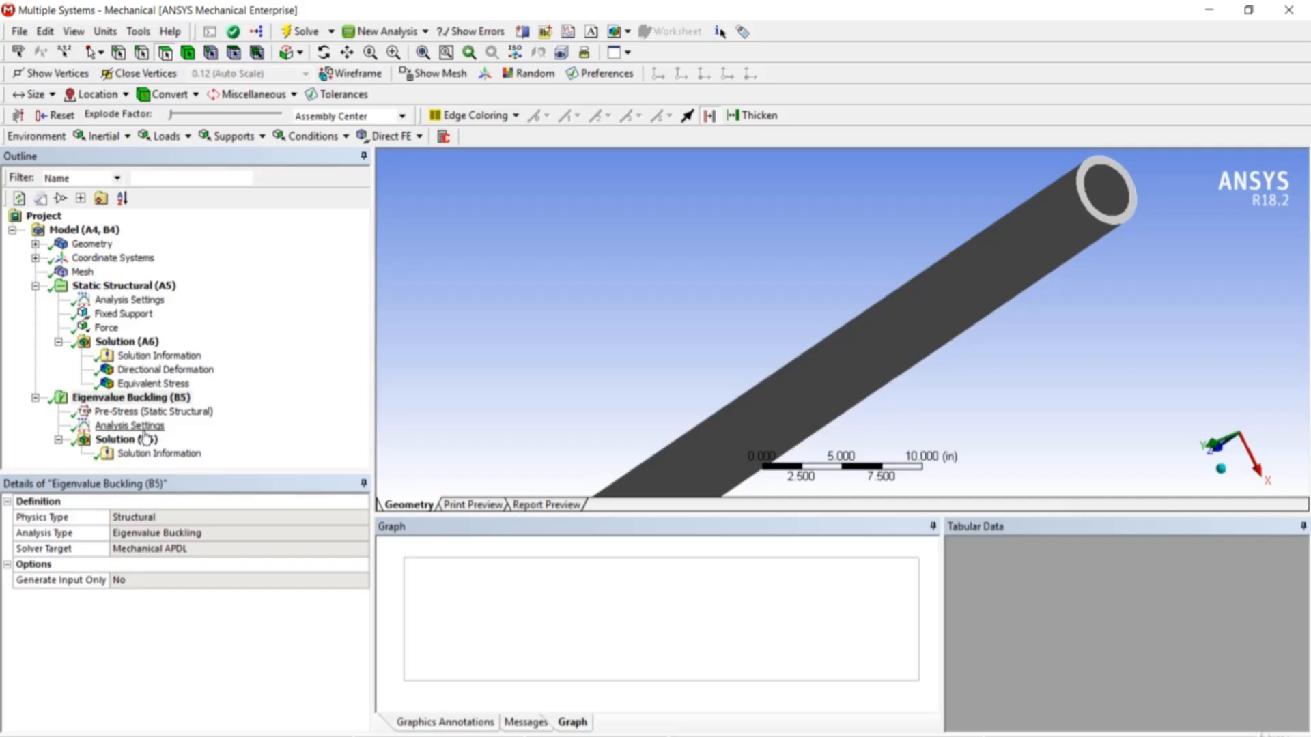
{"action": "left_click", "coordinate": [135, 441]}
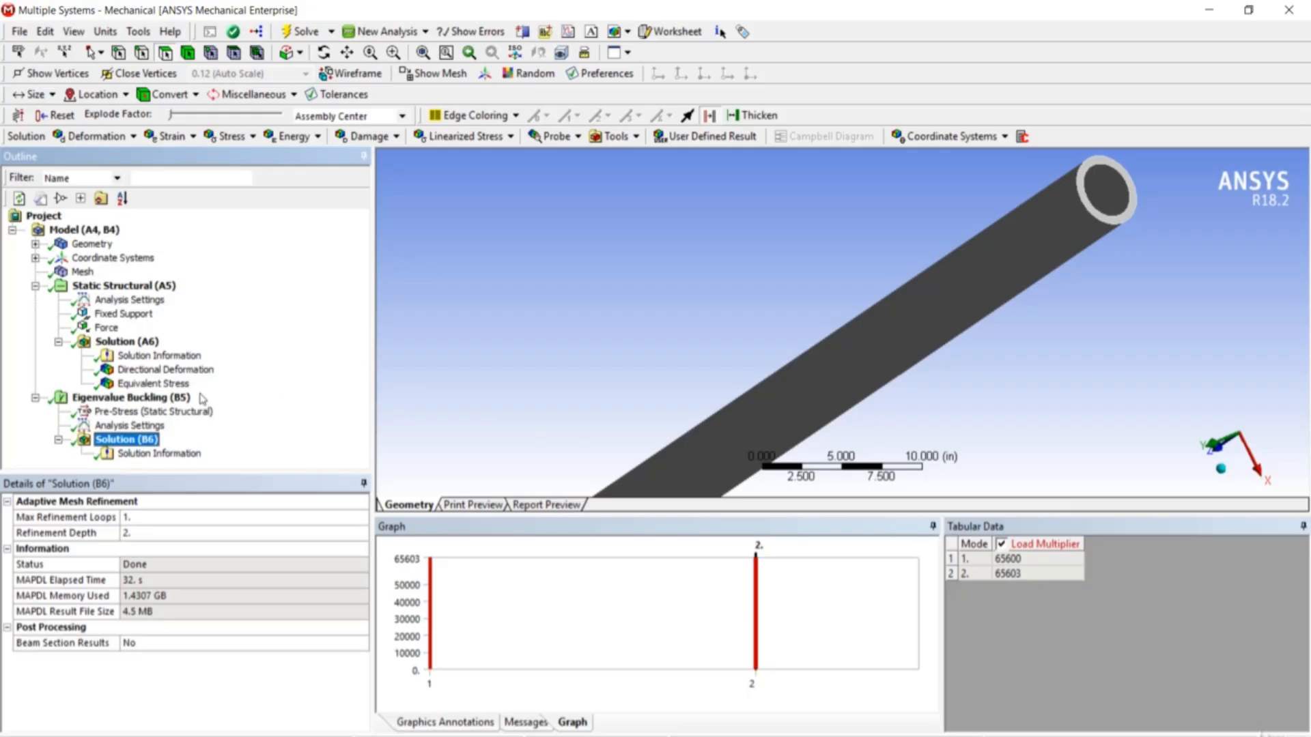
{"action": "left_click", "coordinate": [107, 328]}
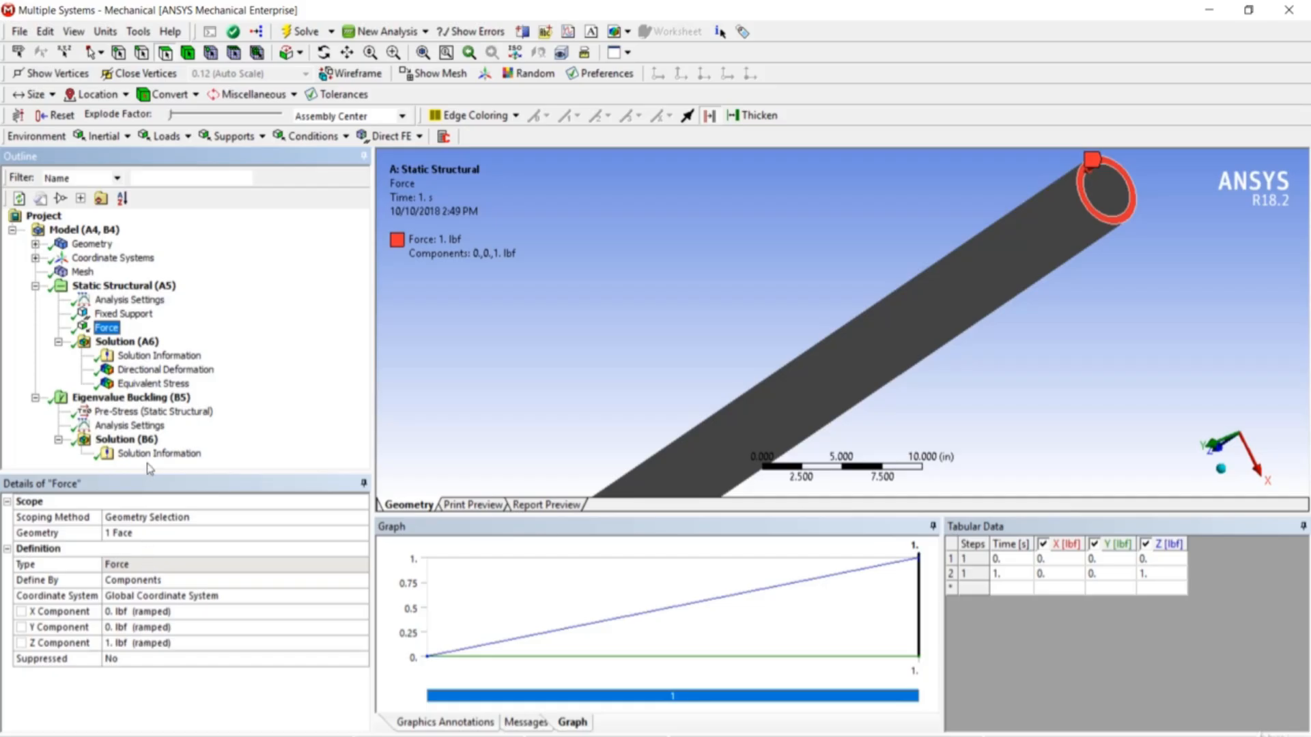
{"action": "left_click", "coordinate": [126, 440]}
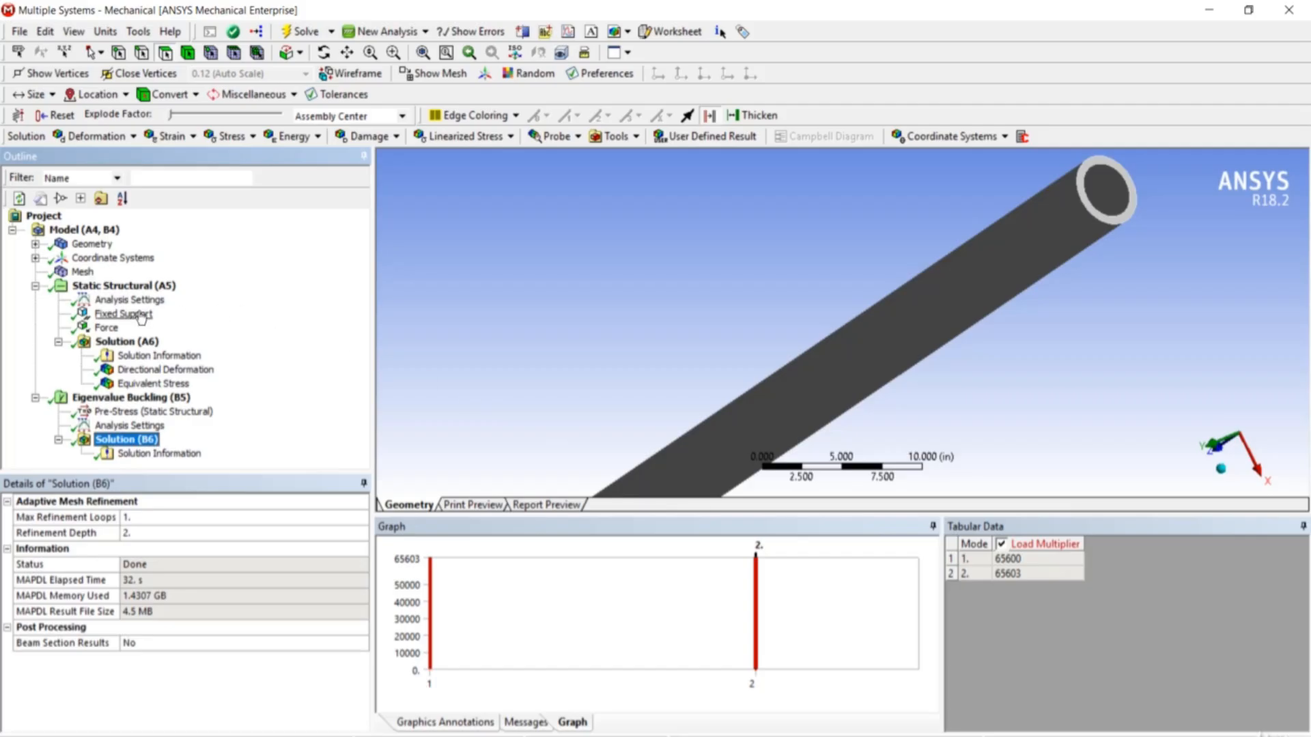
Step: Set the Z component of the static structural force to 10000 lbf
{"action": "left_click", "coordinate": [107, 328]}
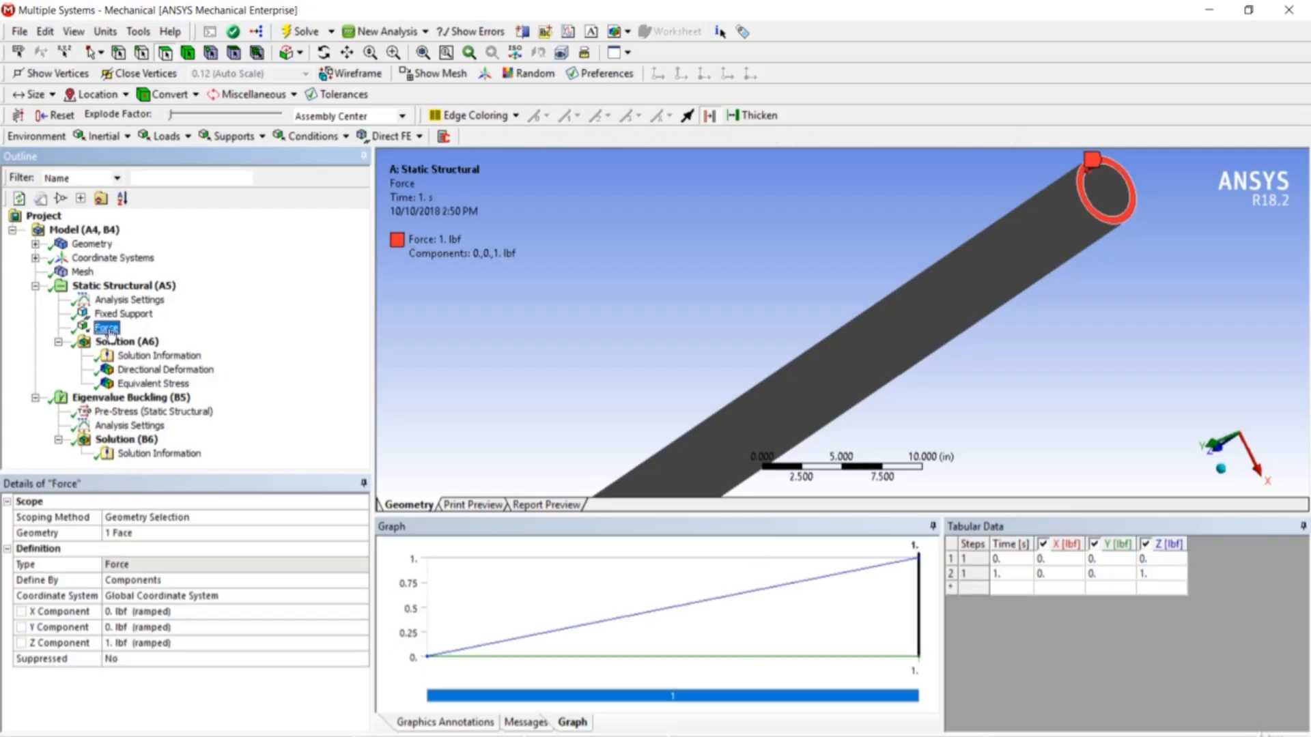
{"action": "left_click", "coordinate": [117, 644]}
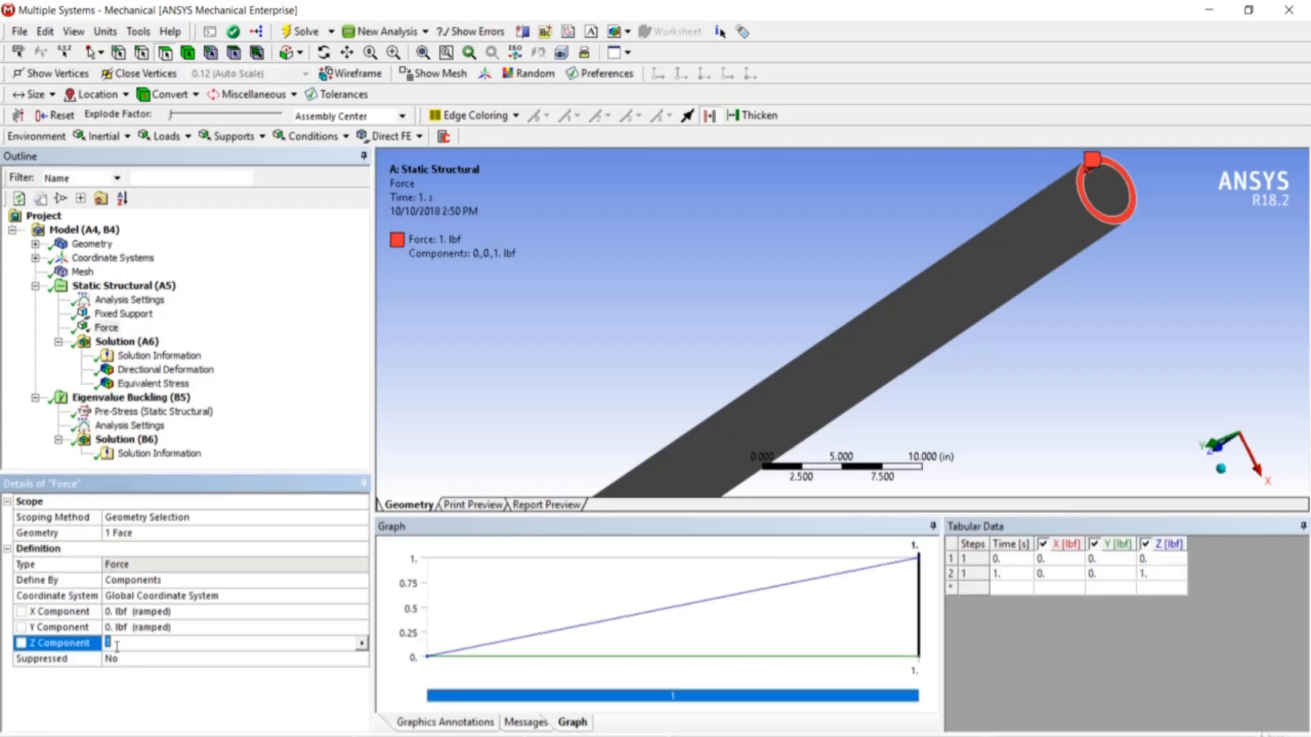
{"action": "left_click", "coordinate": [117, 647]}
{"action": "type", "text": "e4"}
{"action": "key", "text": "Return"}
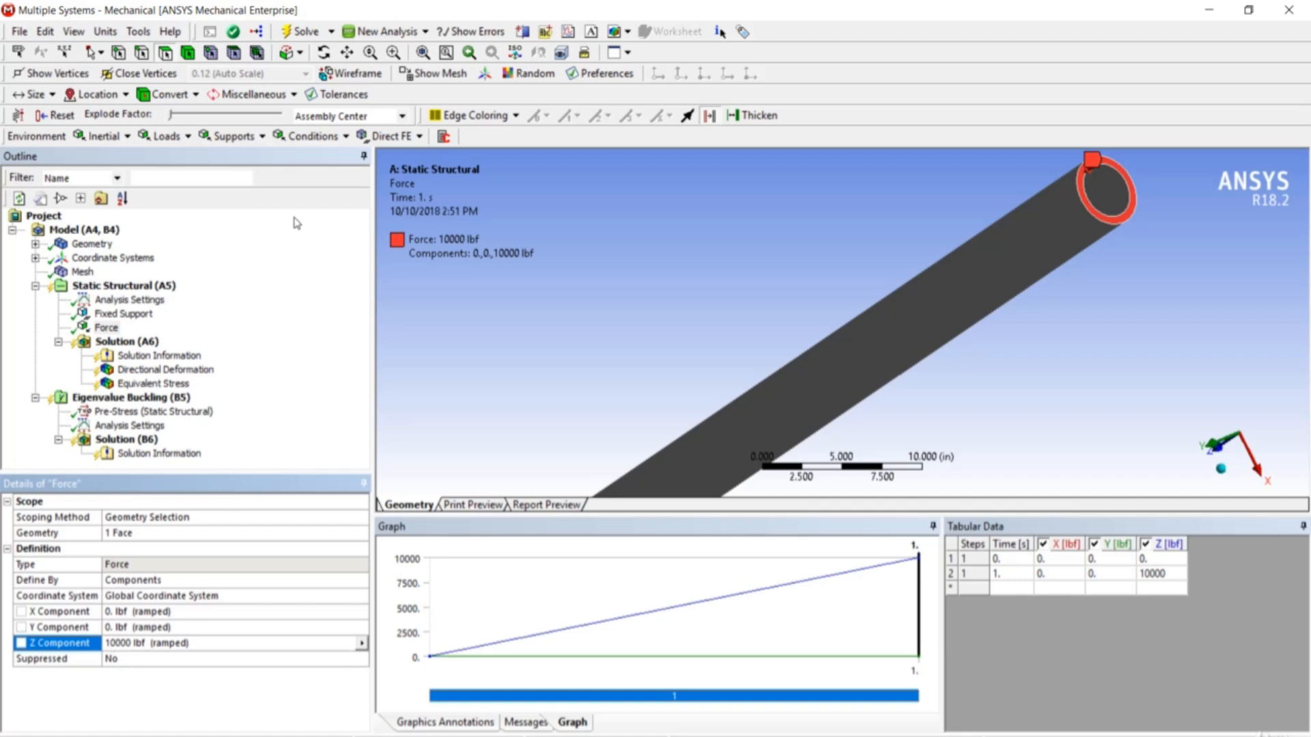
Step: Solve the static structural and eigenvalue buckling analyses again and display the buckling solution's load multipliers
{"action": "left_click", "coordinate": [305, 37]}
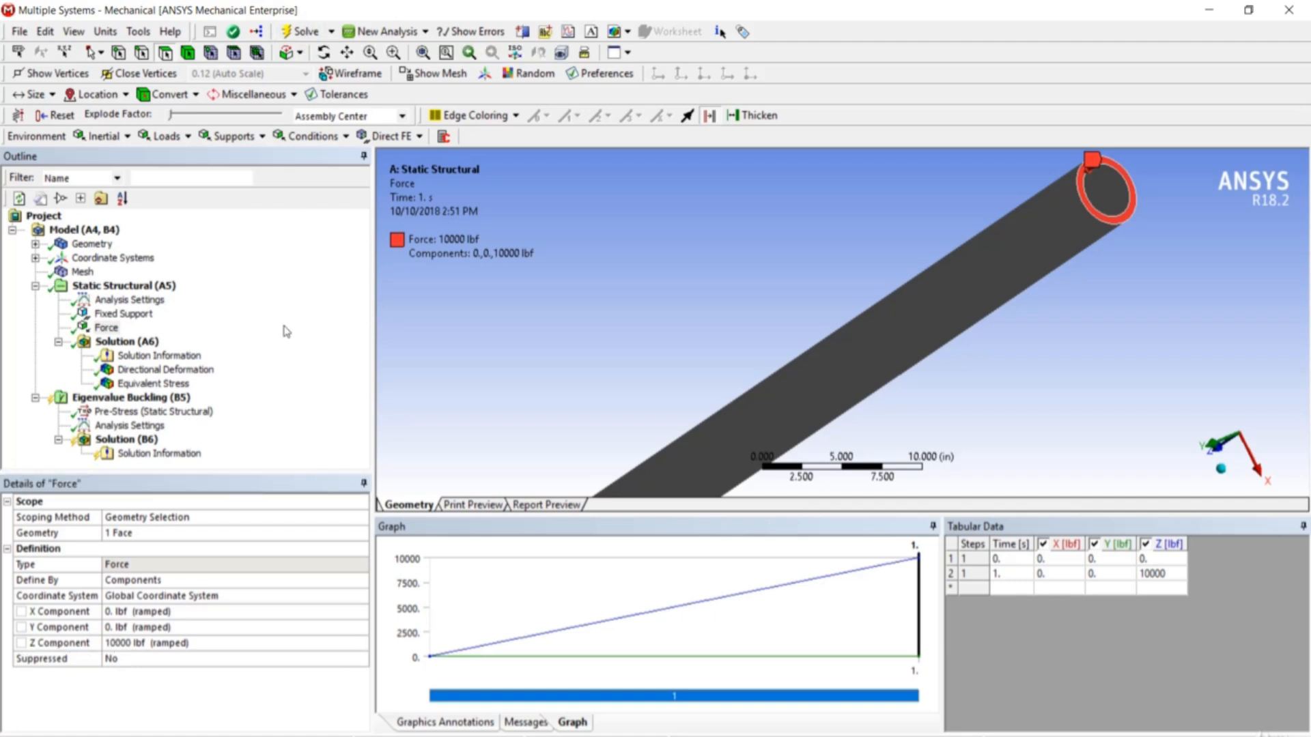
{"action": "right_click", "coordinate": [157, 401]}
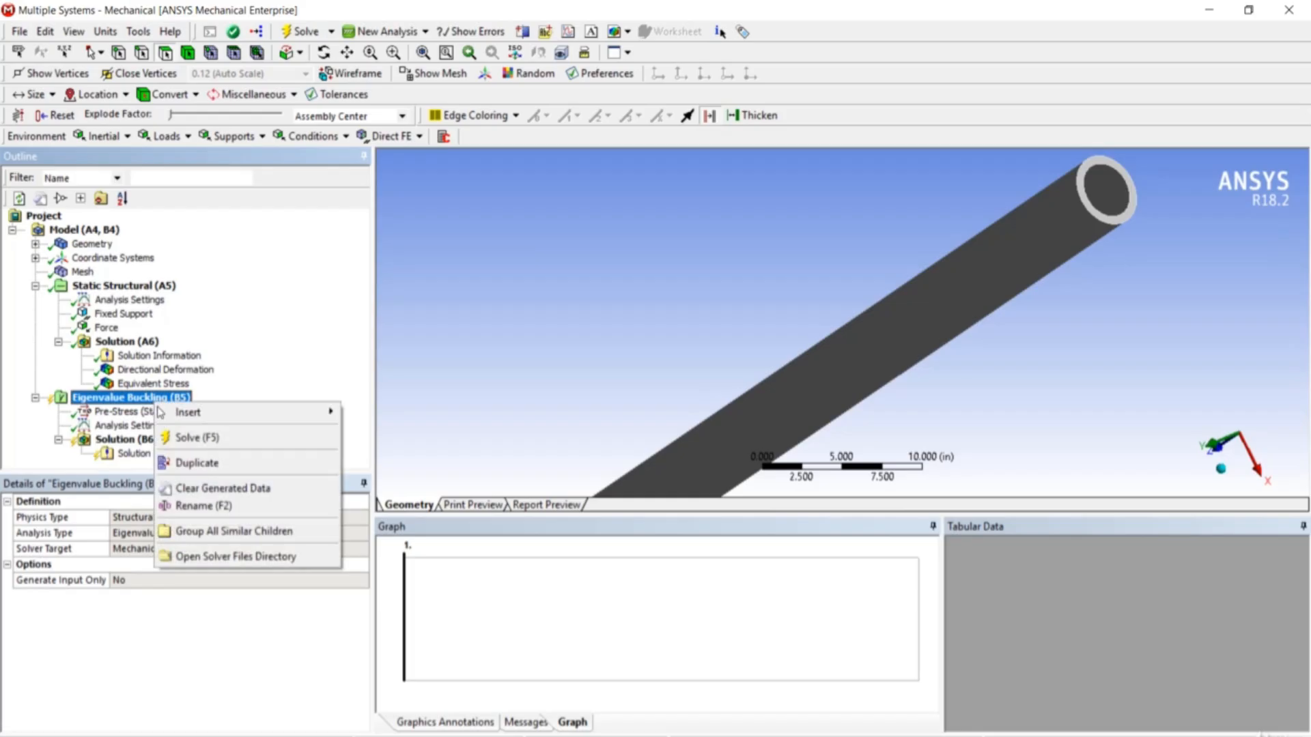
{"action": "left_click", "coordinate": [176, 437]}
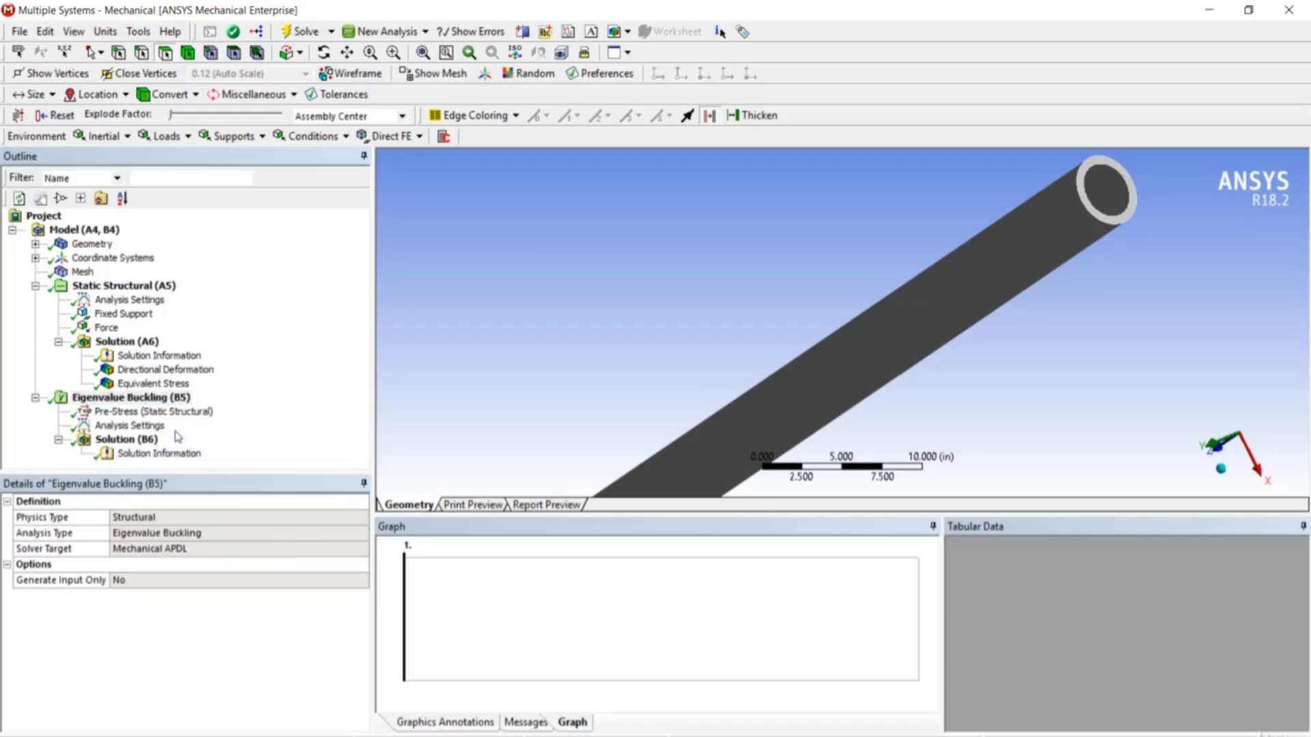
{"action": "left_click", "coordinate": [137, 439]}
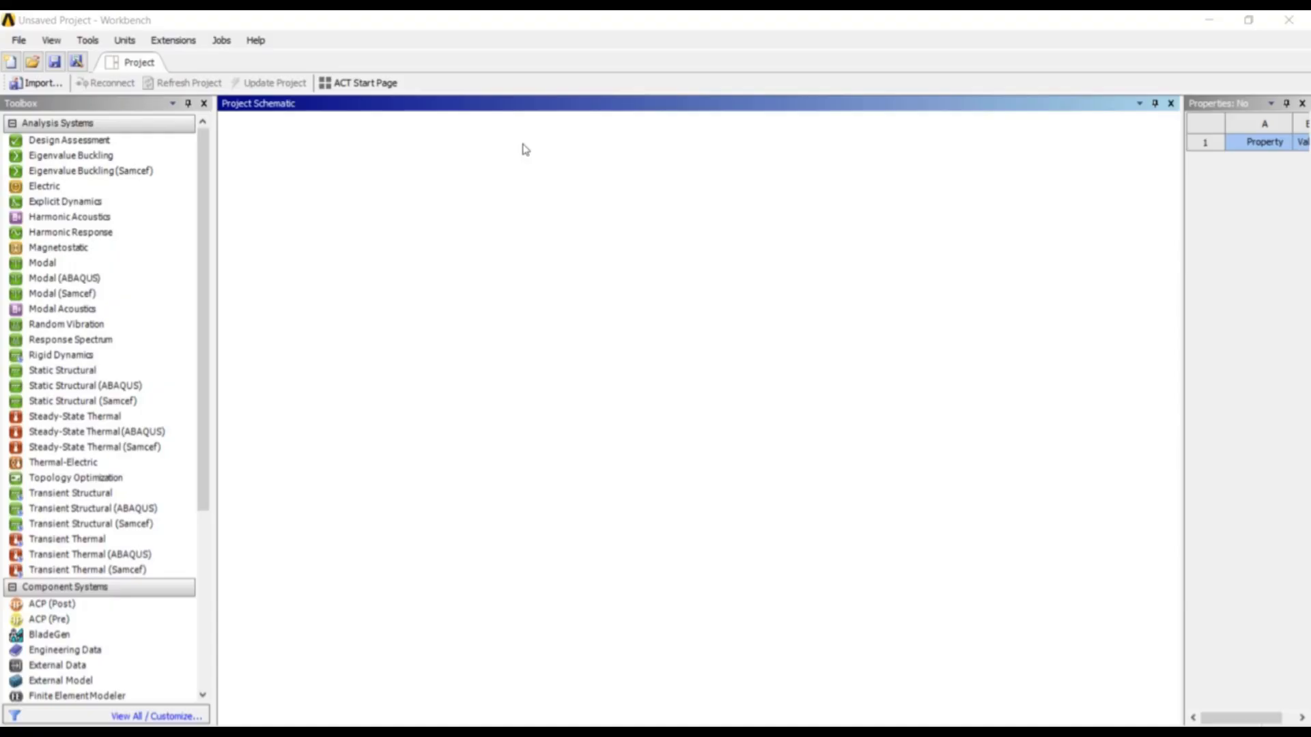
Step: In a new Workbench project, create a Static Structural system and link an Eigenvalue Buckling system to its solution
{"action": "left_click_drag", "start_coordinate": [121, 370], "coordinate": [296, 201]}
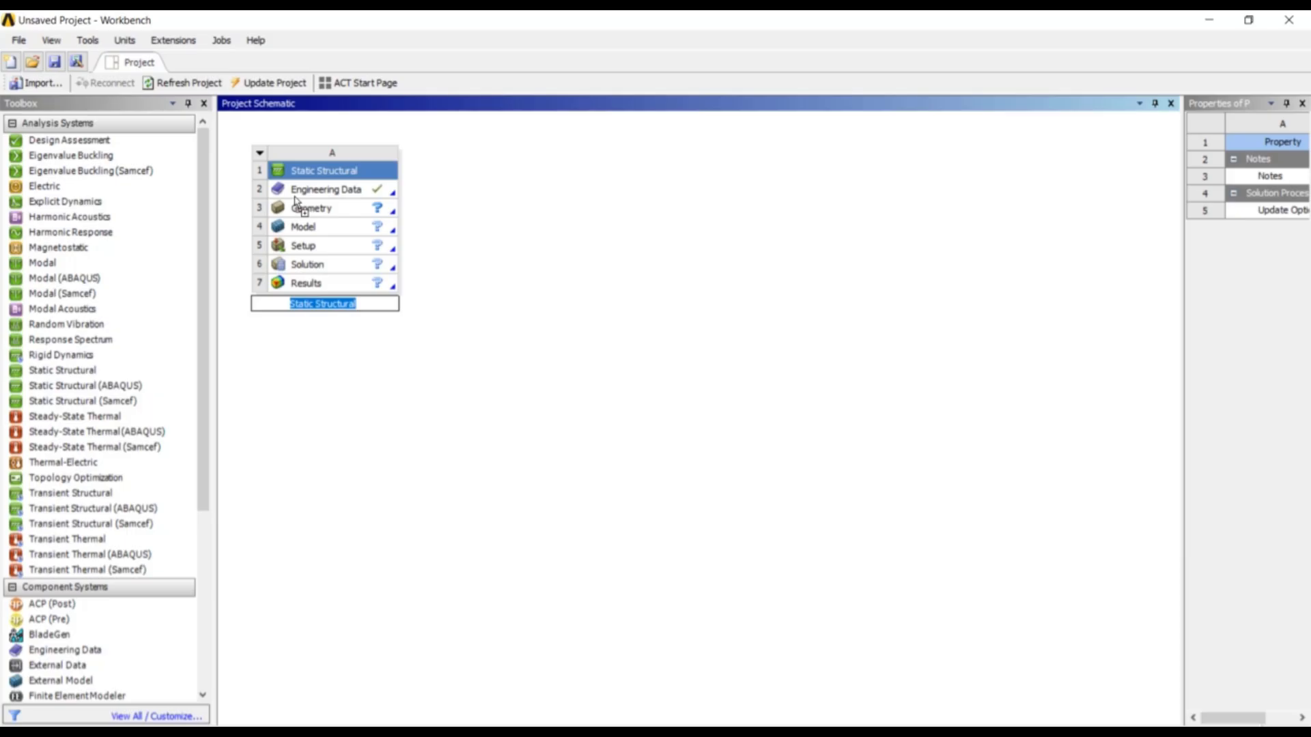
{"action": "left_click_drag", "start_coordinate": [103, 156], "coordinate": [317, 271]}
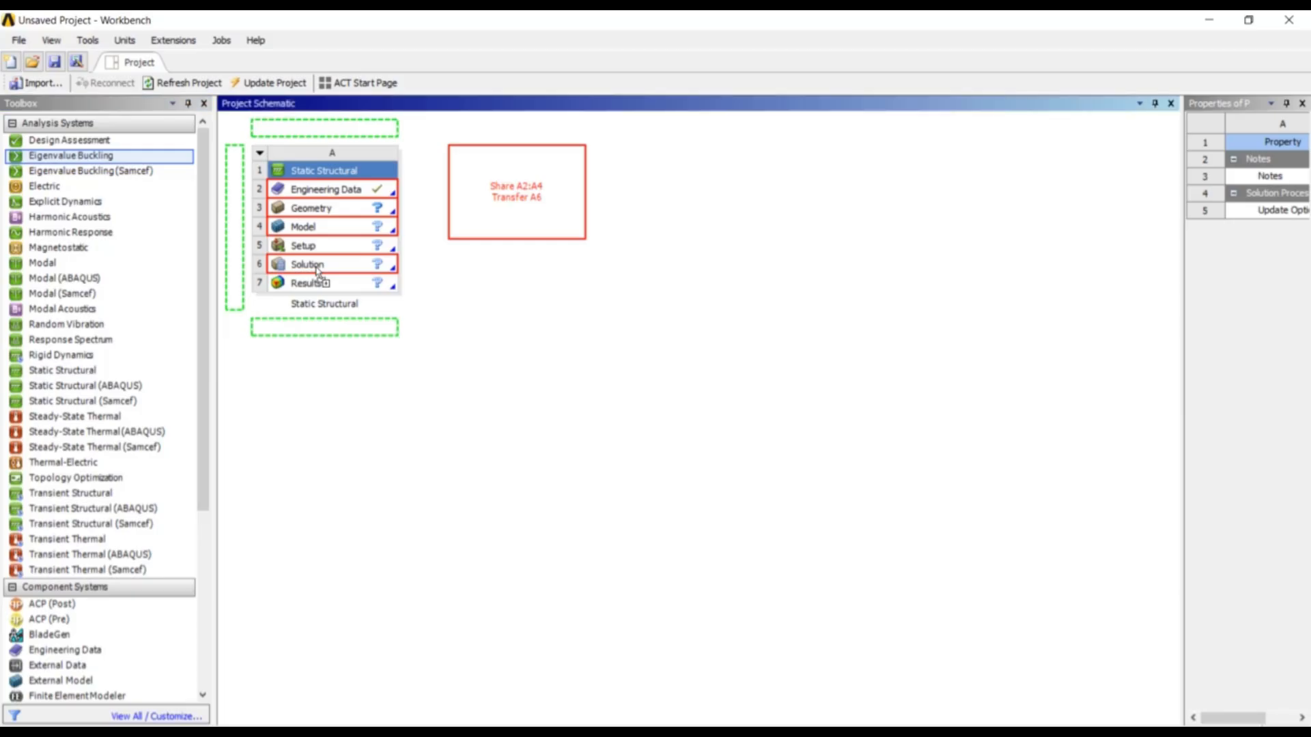
{"action": "left_click_drag", "start_coordinate": [316, 271], "coordinate": [317, 271]}
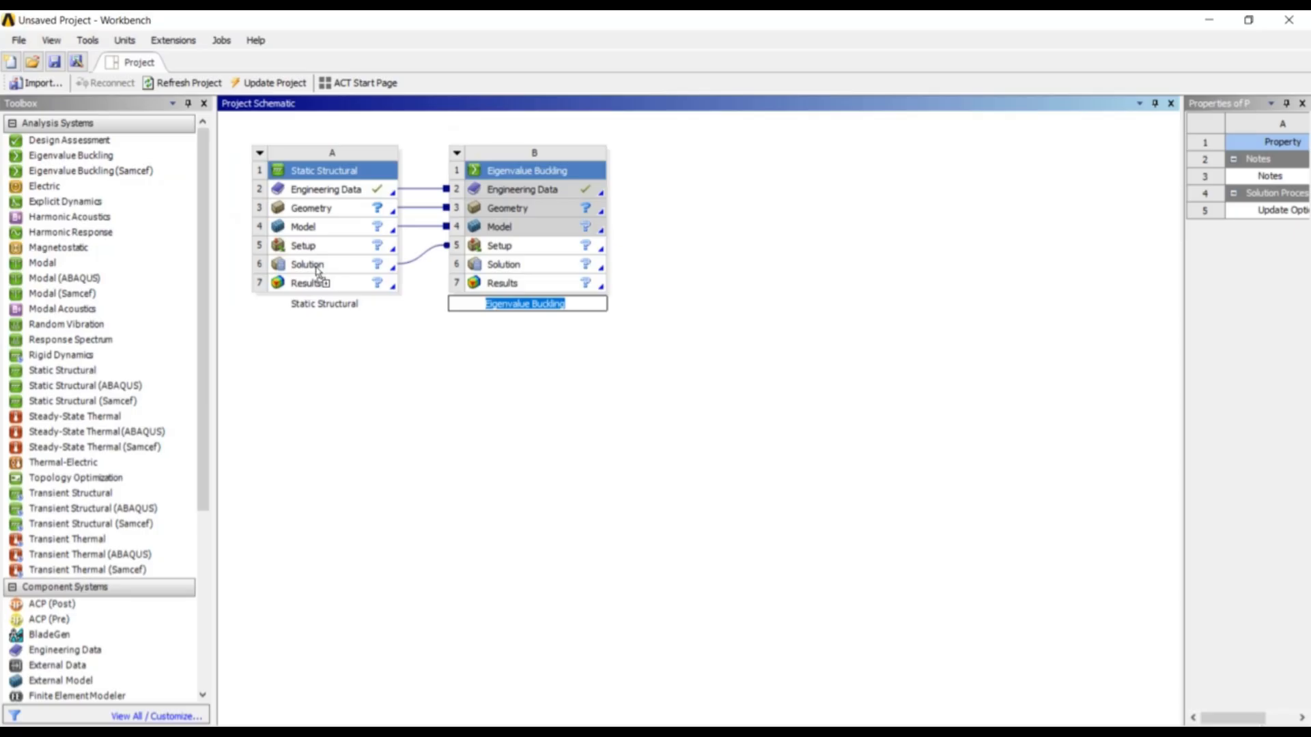
Step: Import Crank Shaft.STEP as the geometry of the Static Structural system and open its model in Mechanical
{"action": "right_click", "coordinate": [325, 209]}
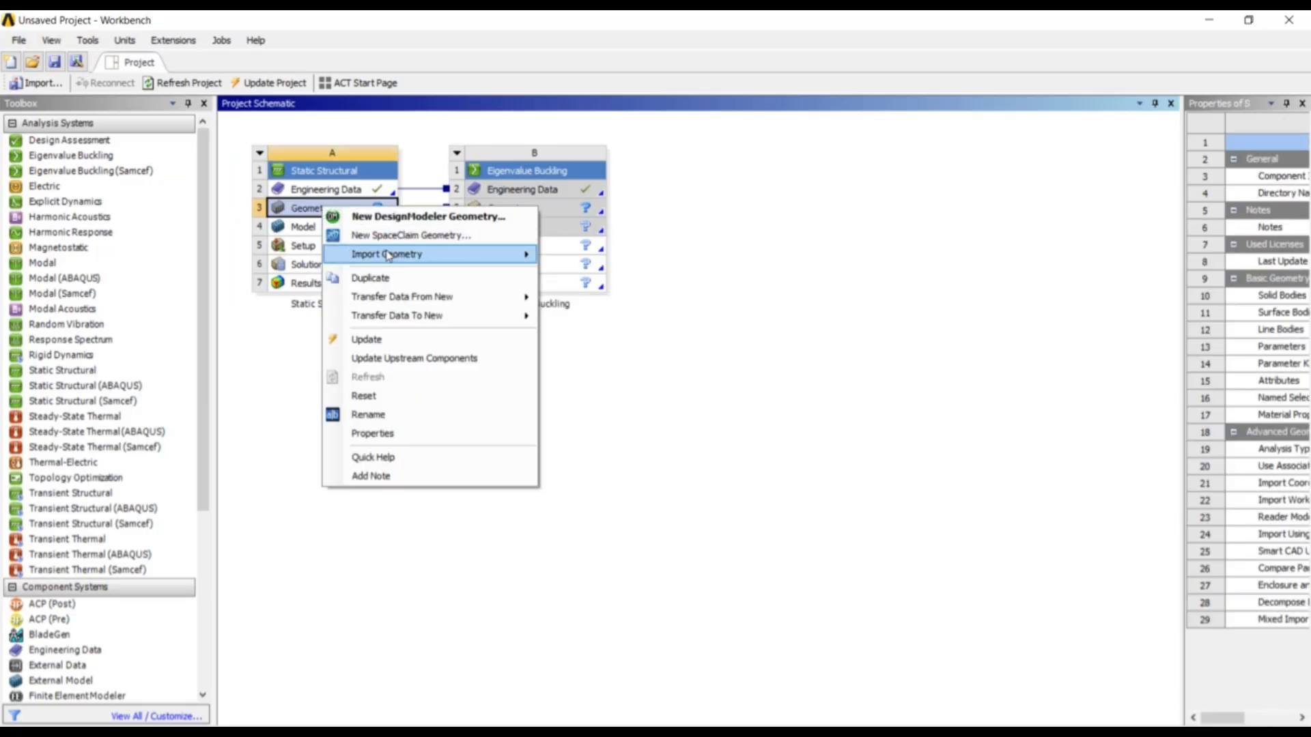
{"action": "mouse_move", "coordinate": [410, 254]}
{"action": "left_click", "coordinate": [570, 257]}
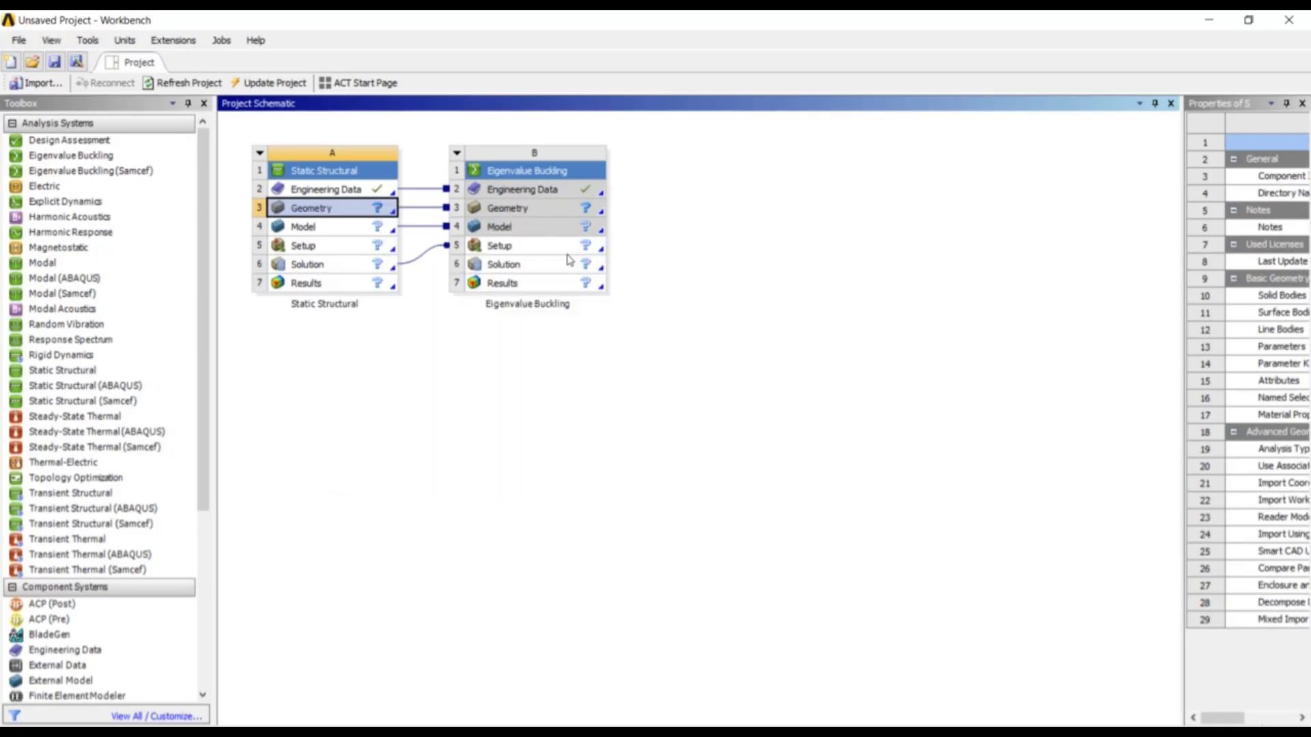
{"action": "left_click", "coordinate": [260, 164]}
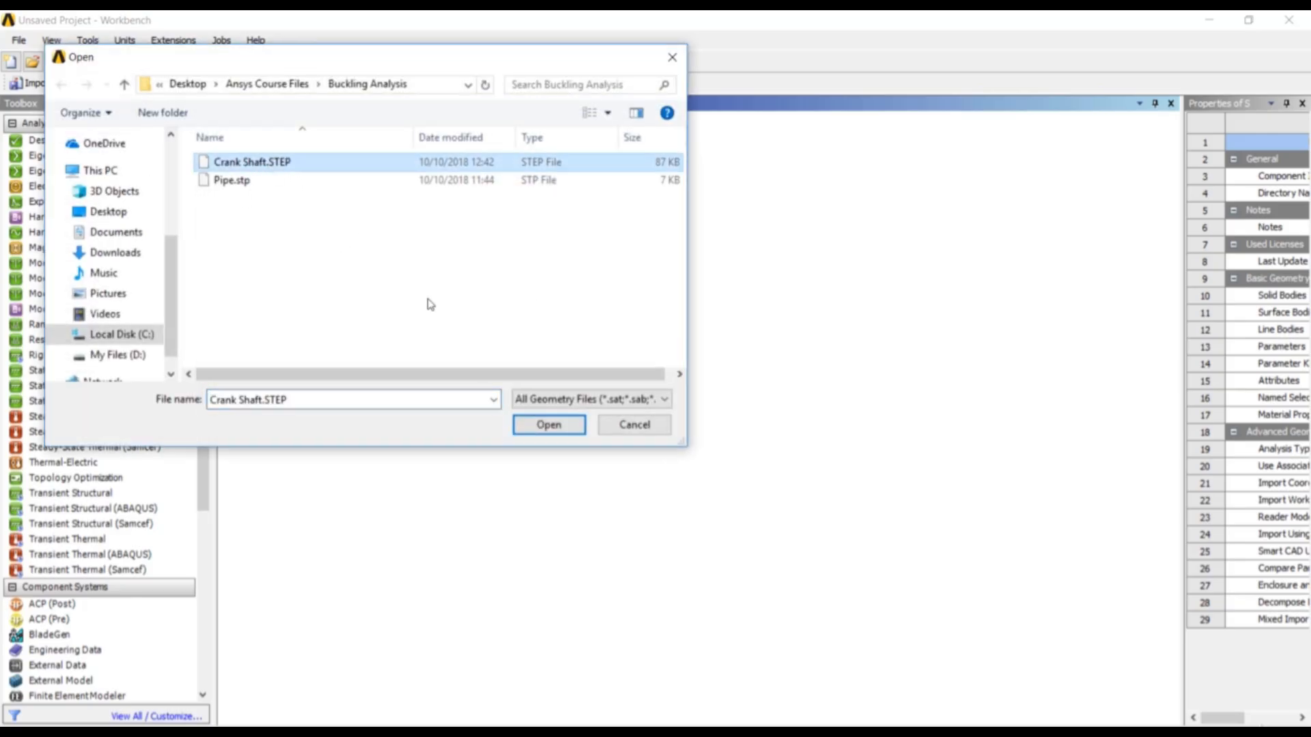
{"action": "left_click", "coordinate": [548, 424]}
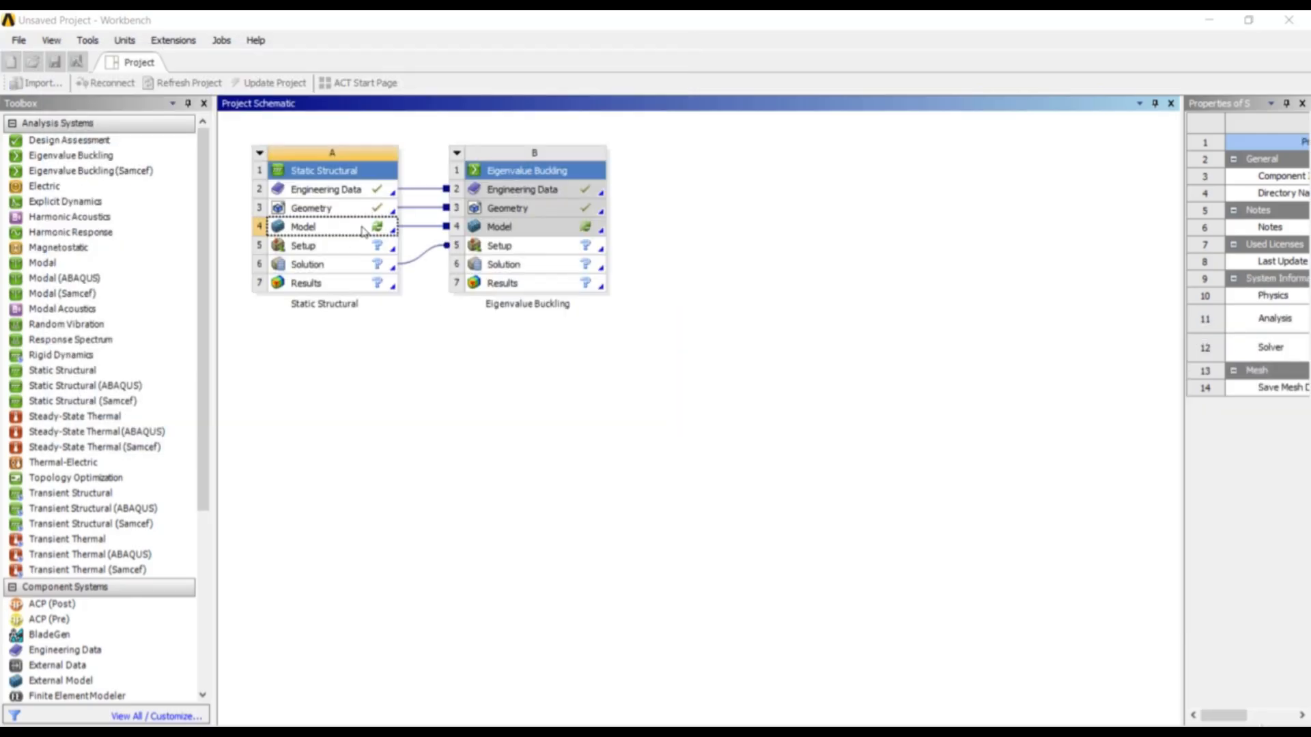
{"action": "double_click", "coordinate": [363, 230]}
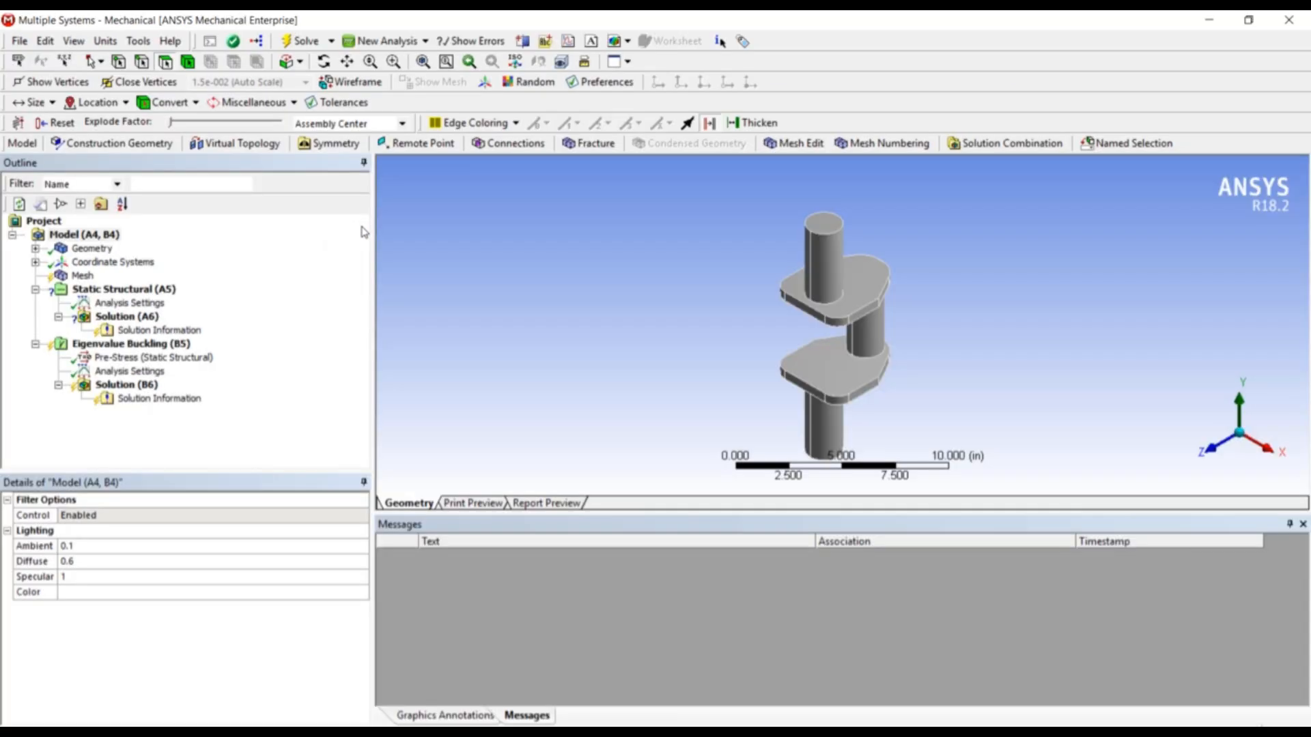
Step: Look over the crank shaft from several angles and check the active unit system
{"action": "middle_click_drag", "start_coordinate": [676, 284], "coordinate": [552, 355]}
{"action": "middle_click_drag", "start_coordinate": [878, 366], "coordinate": [869, 342]}
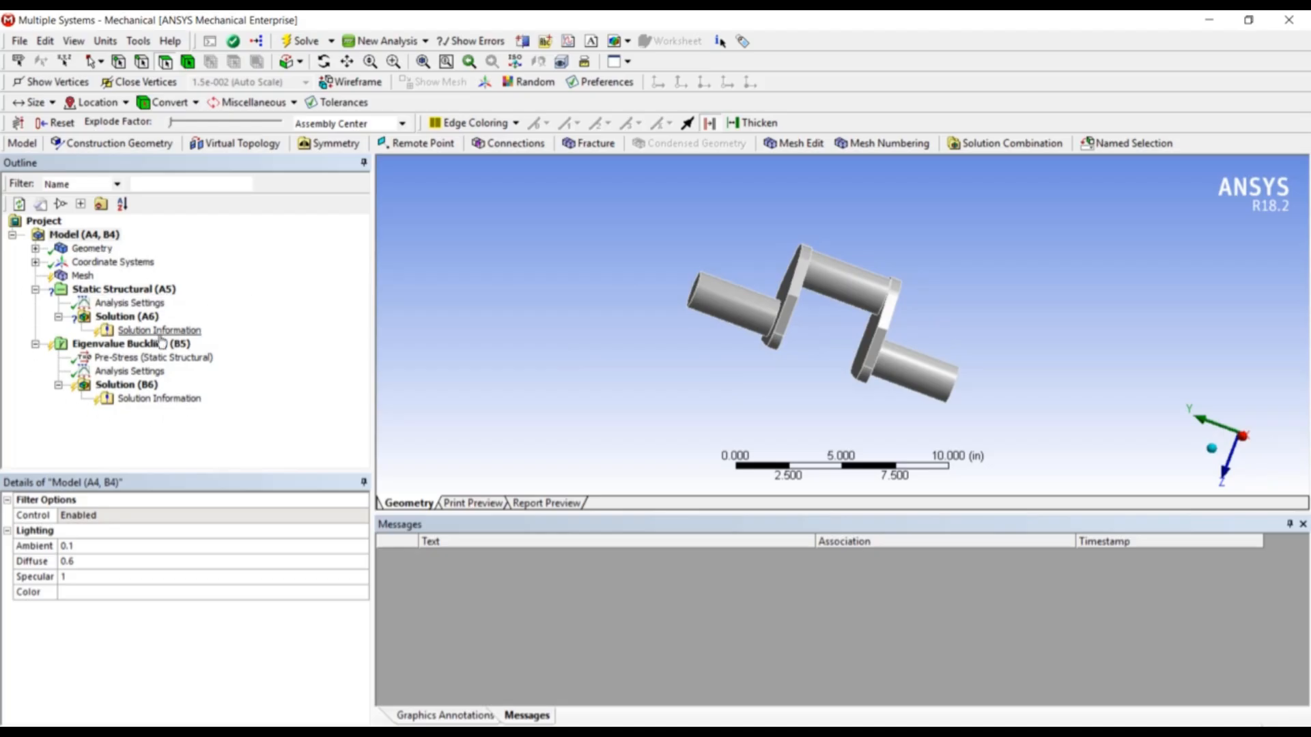
{"action": "middle_click_drag", "start_coordinate": [756, 287], "coordinate": [751, 341]}
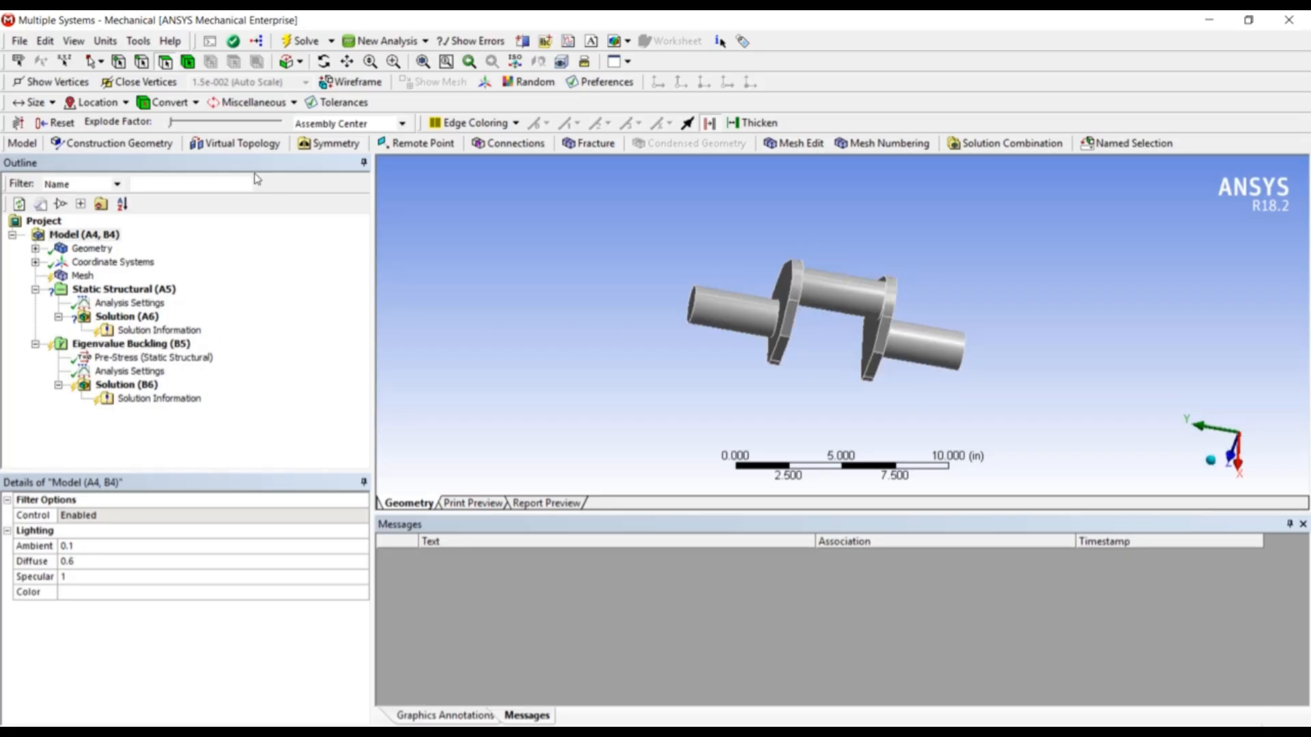
{"action": "left_click", "coordinate": [112, 43]}
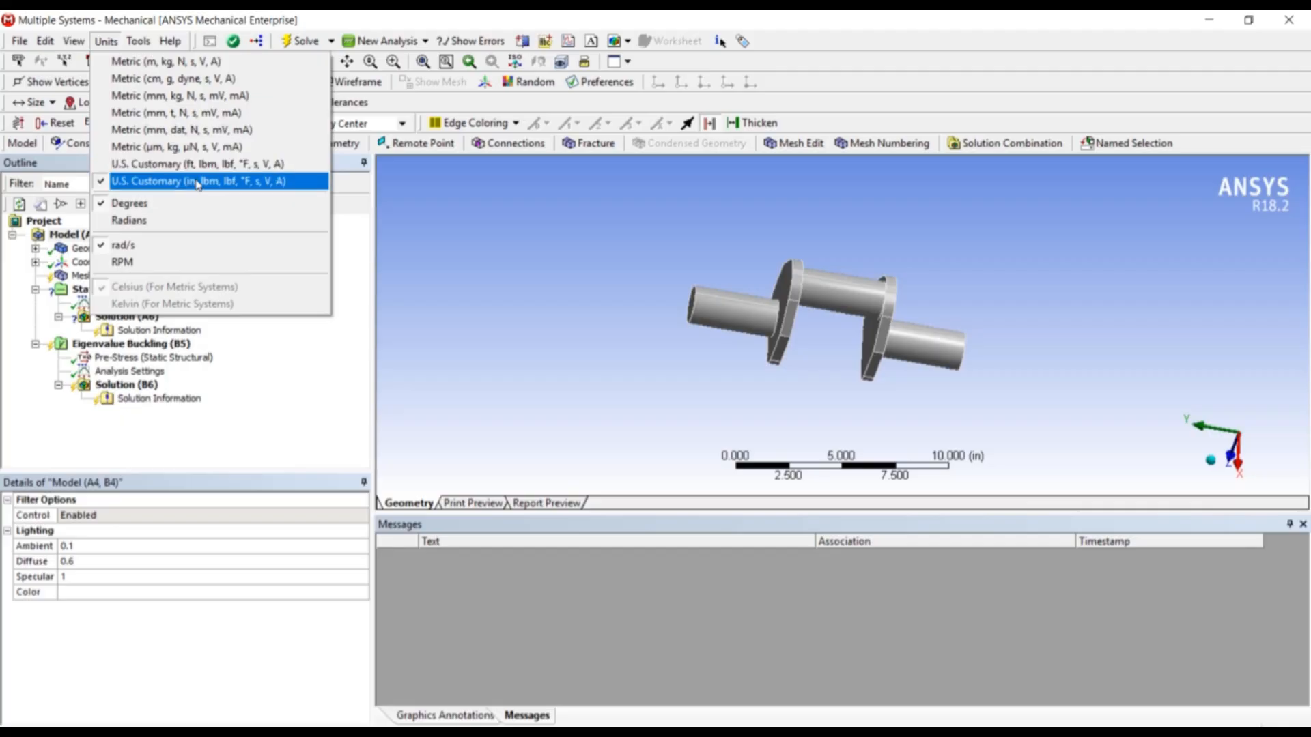
{"action": "left_click", "coordinate": [282, 437]}
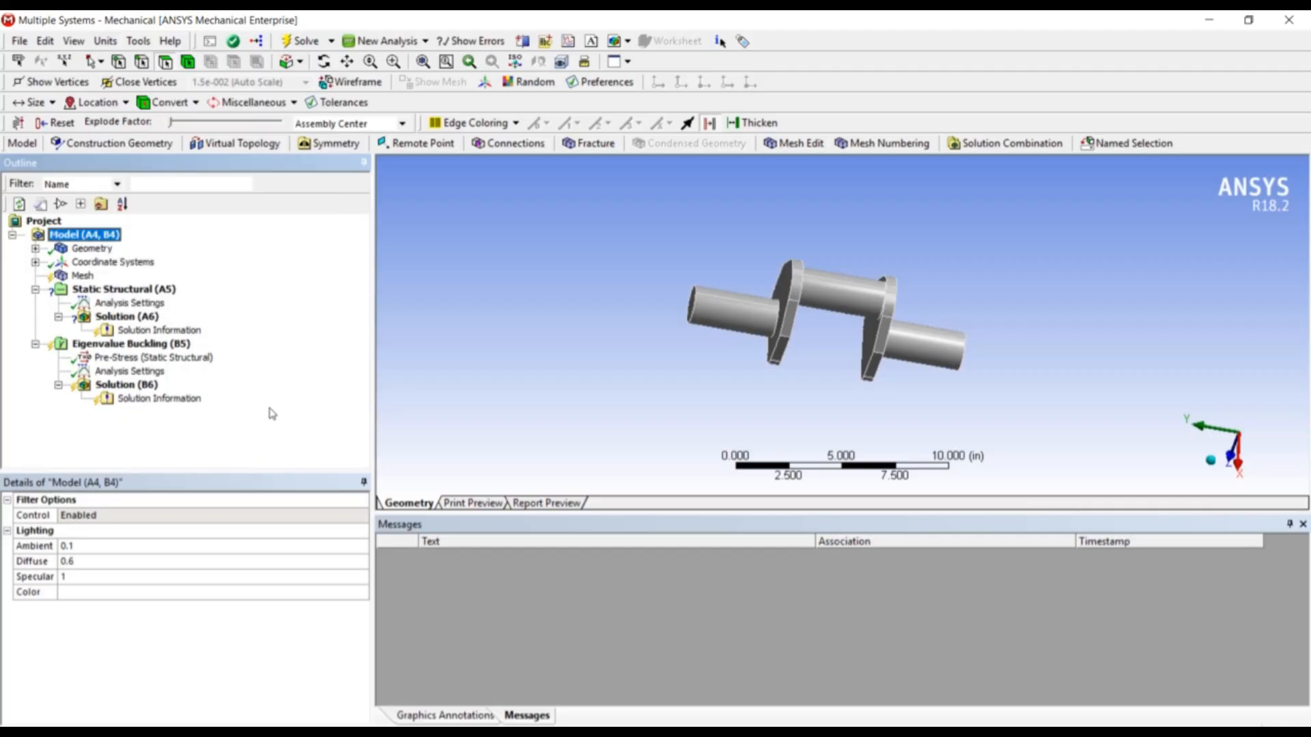
Step: Add a fixed support to the static structural analysis on the two circular end faces of the crank shaft
{"action": "right_click", "coordinate": [158, 298]}
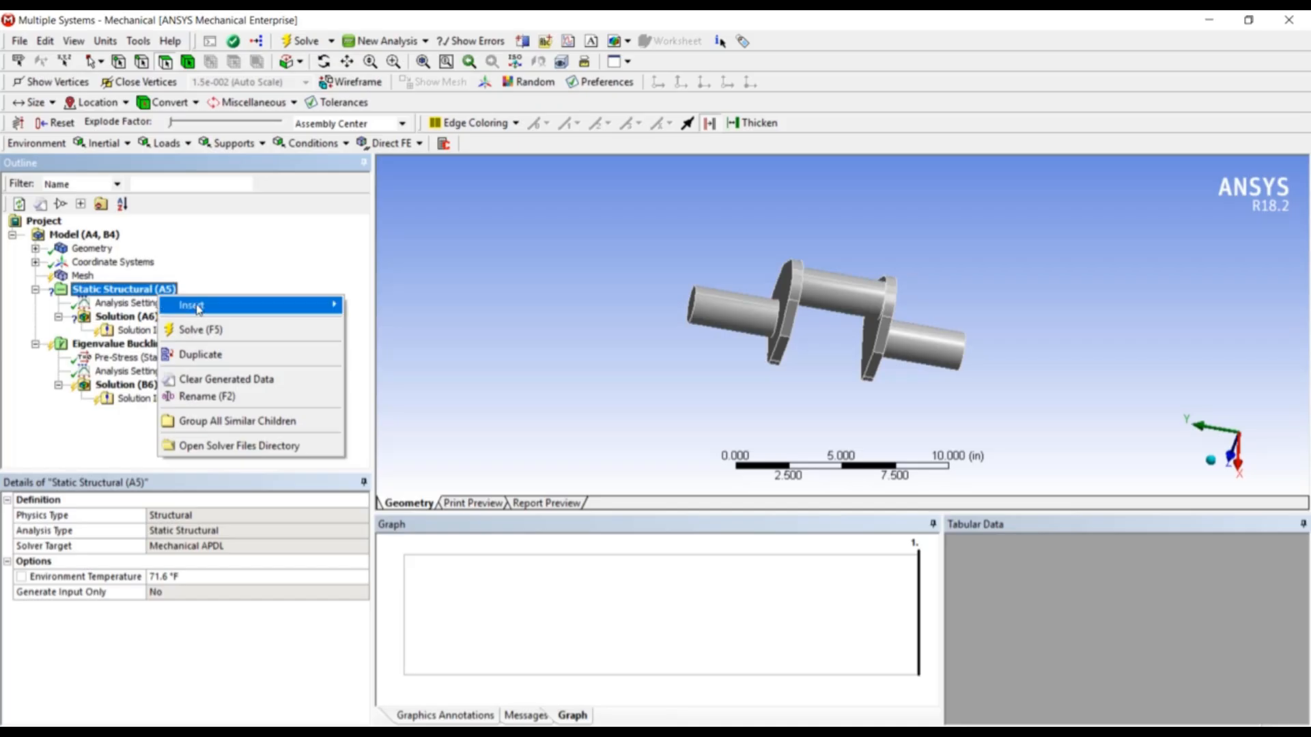
{"action": "mouse_move", "coordinate": [191, 304]}
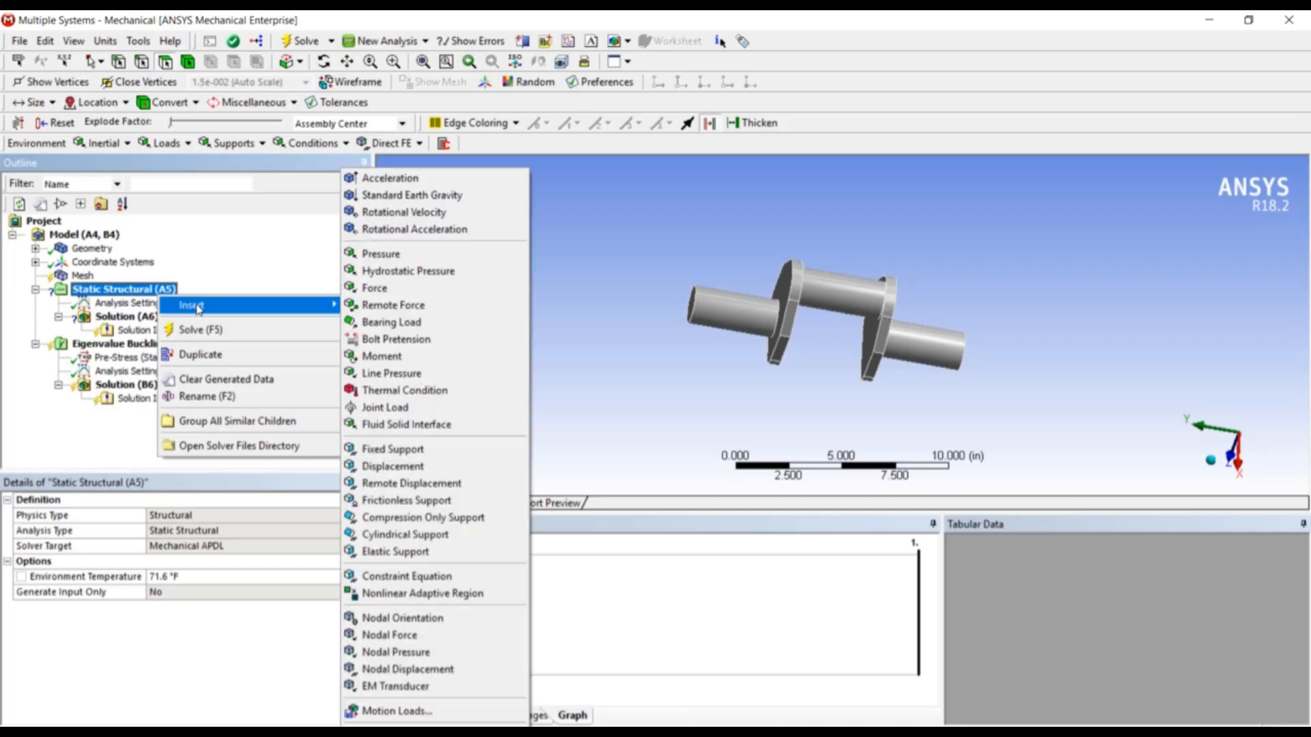
{"action": "left_click", "coordinate": [444, 452]}
{"action": "middle_click_drag", "start_coordinate": [670, 323], "coordinate": [721, 342]}
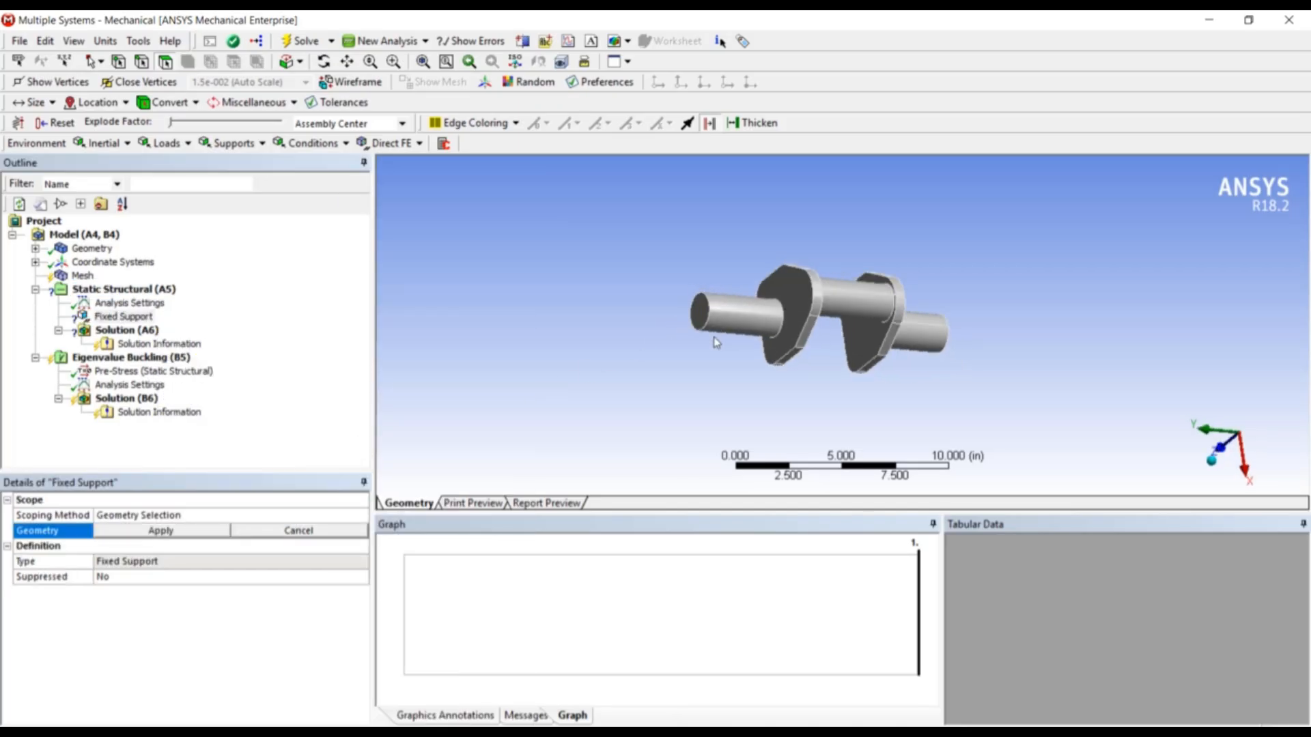
{"action": "left_click", "coordinate": [704, 318]}
{"action": "middle_click_drag", "start_coordinate": [788, 392], "coordinate": [629, 381]}
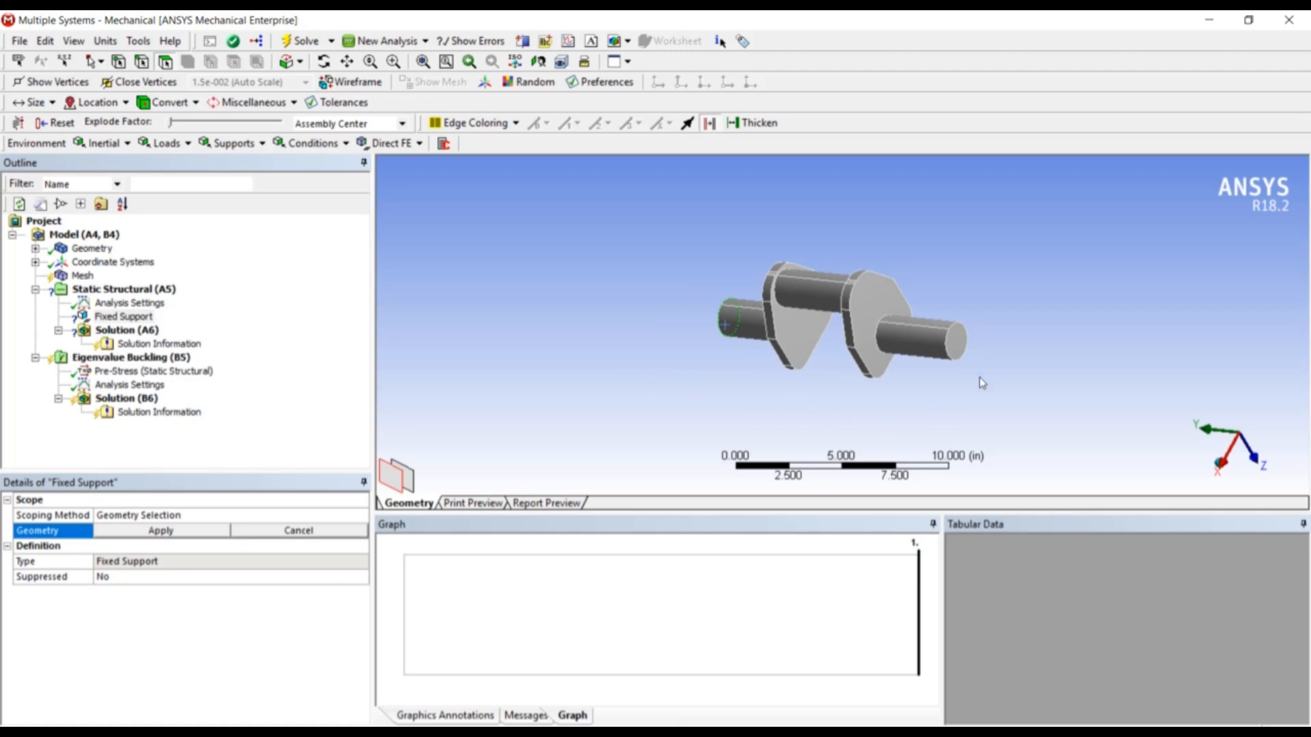
{"action": "left_click", "coordinate": [959, 335], "text": "ctrl"}
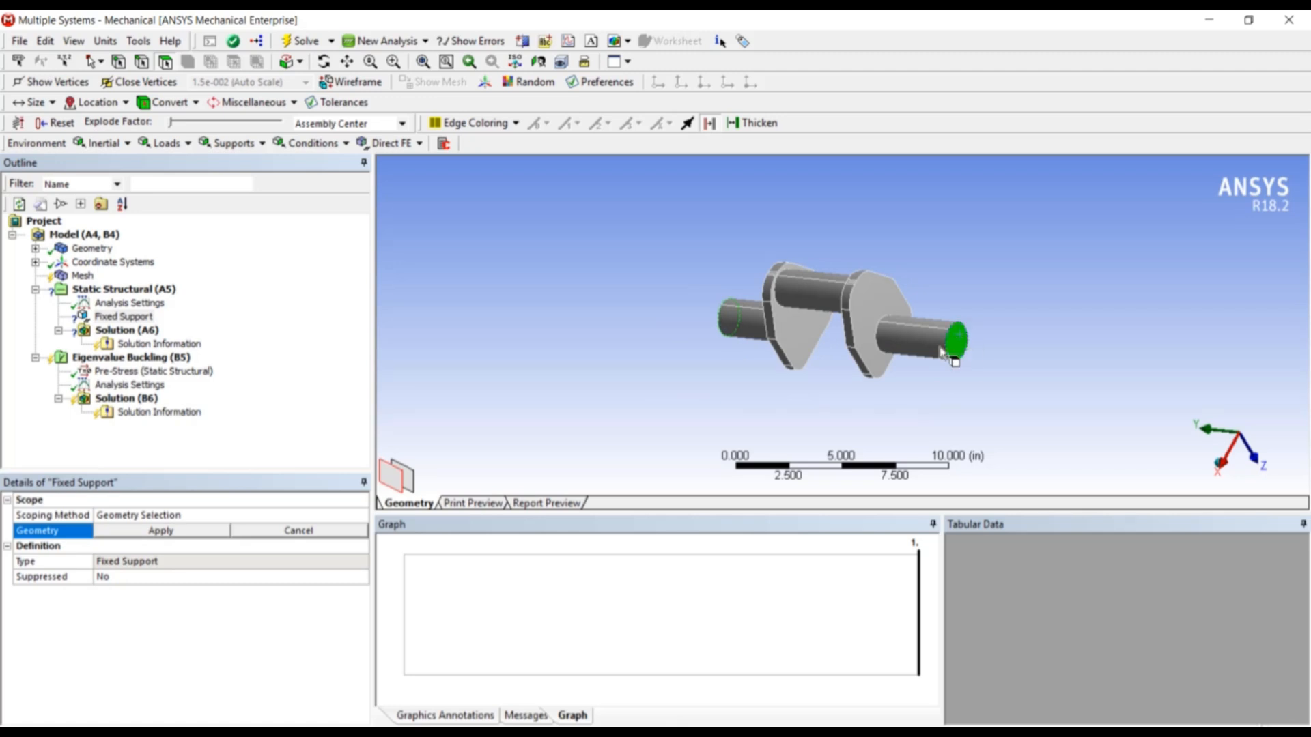
{"action": "left_click", "coordinate": [194, 536]}
Step: Add a pressure load to the static structural analysis on both cylindrical faces of the middle crank pin
{"action": "middle_click_drag", "start_coordinate": [739, 331], "coordinate": [778, 334]}
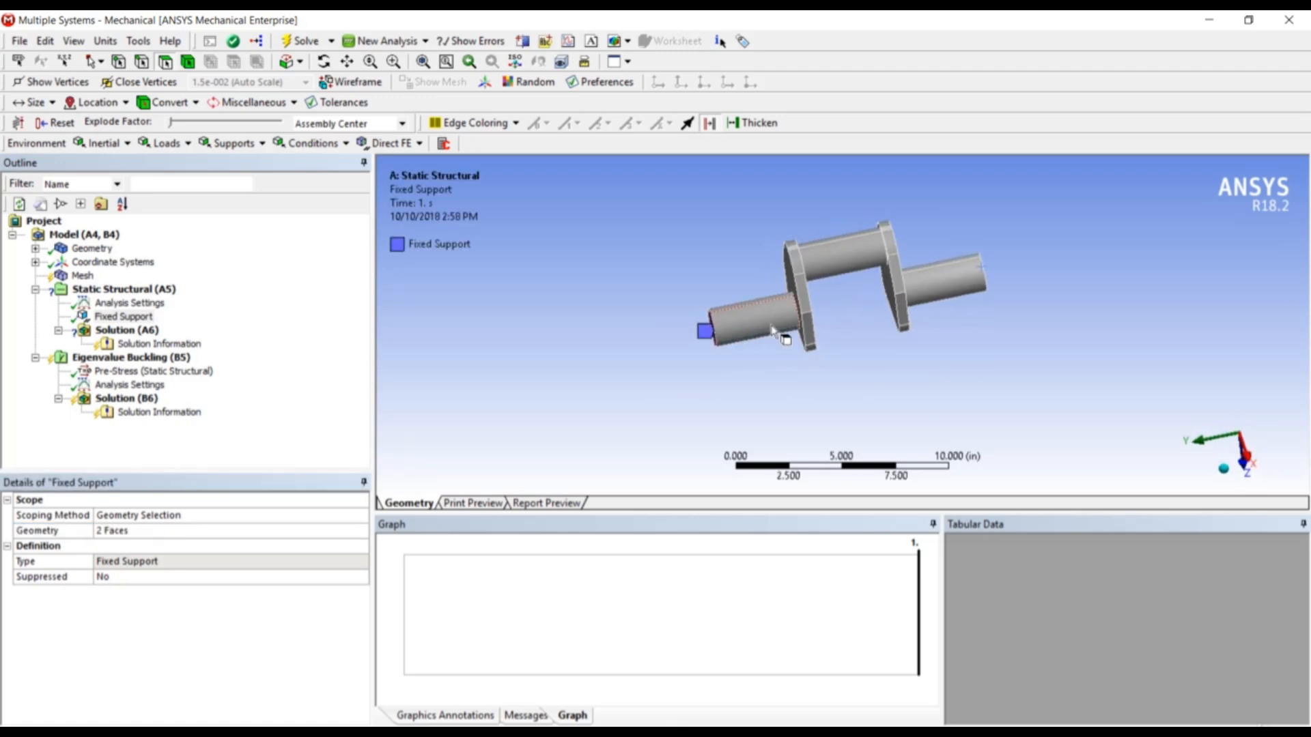
{"action": "right_click", "coordinate": [166, 294]}
{"action": "mouse_move", "coordinate": [205, 304]}
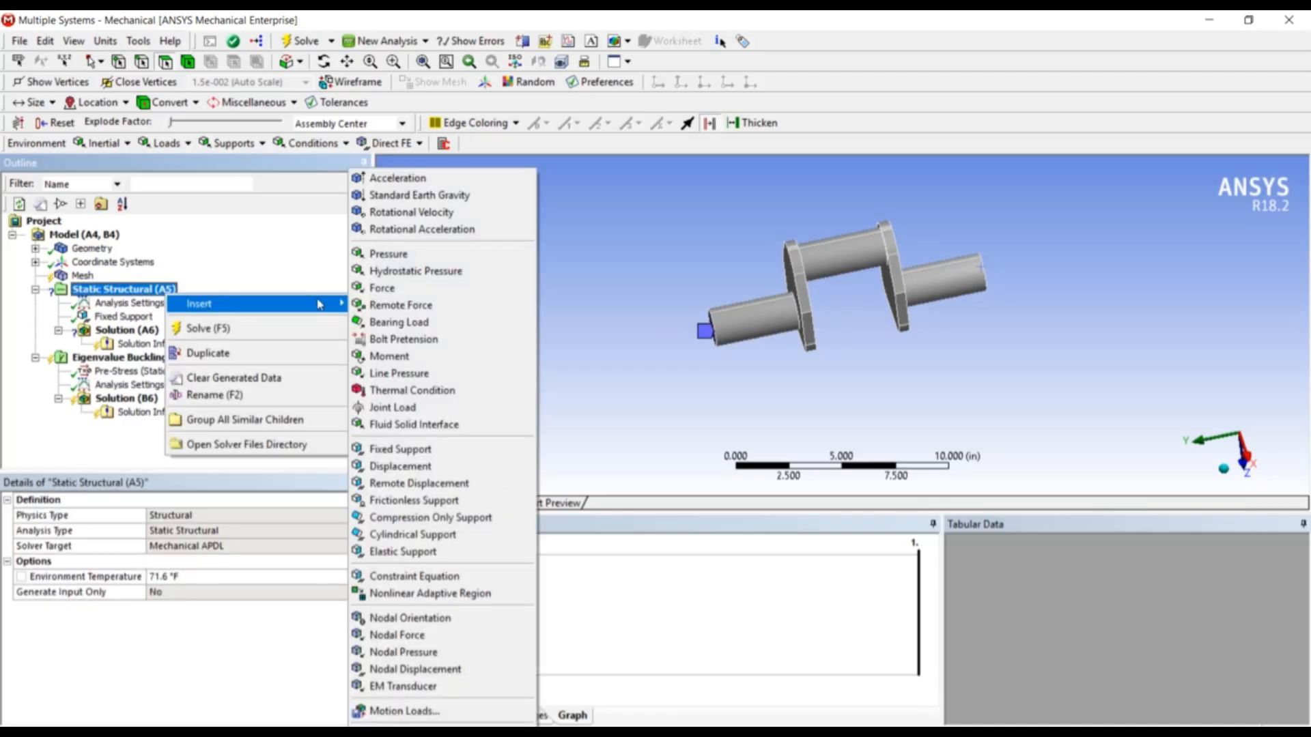
{"action": "left_click", "coordinate": [447, 255]}
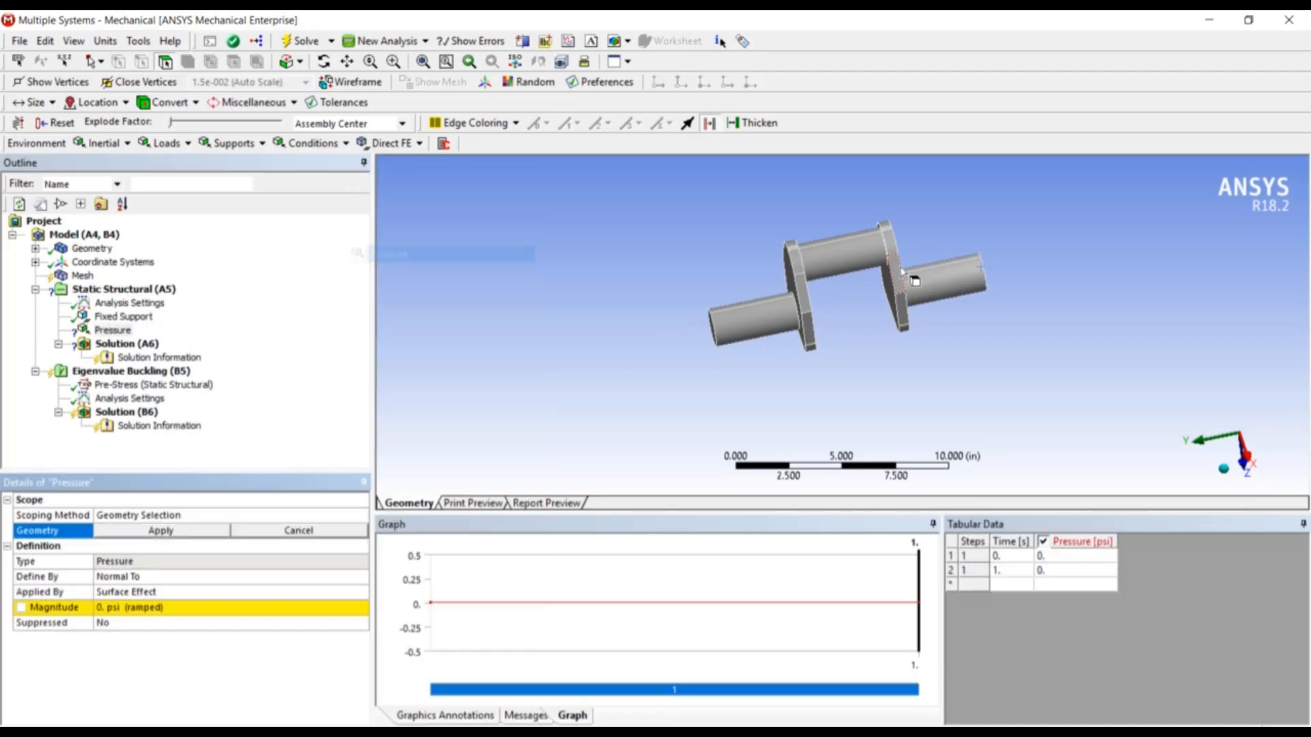
{"action": "left_click", "coordinate": [839, 265]}
{"action": "middle_click_drag", "start_coordinate": [866, 325], "coordinate": [876, 404]}
{"action": "left_click", "coordinate": [847, 316]}
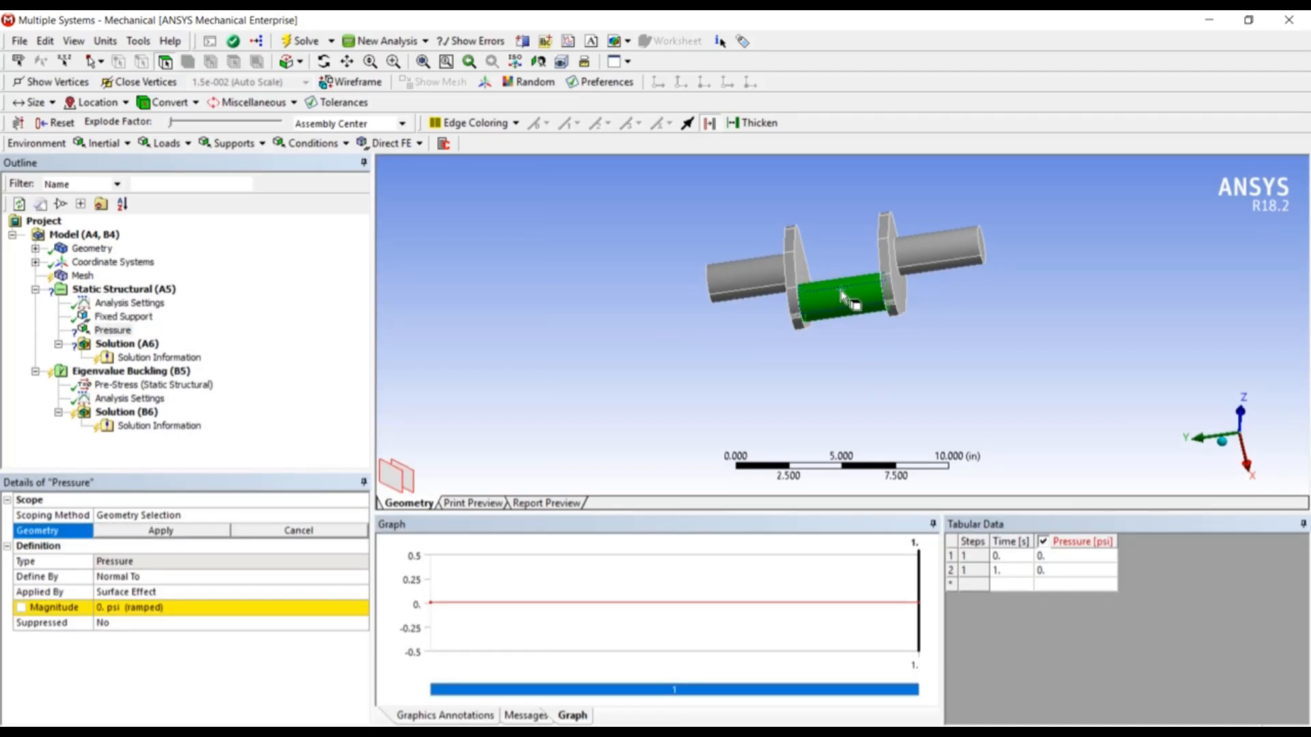
{"action": "left_click", "coordinate": [168, 535]}
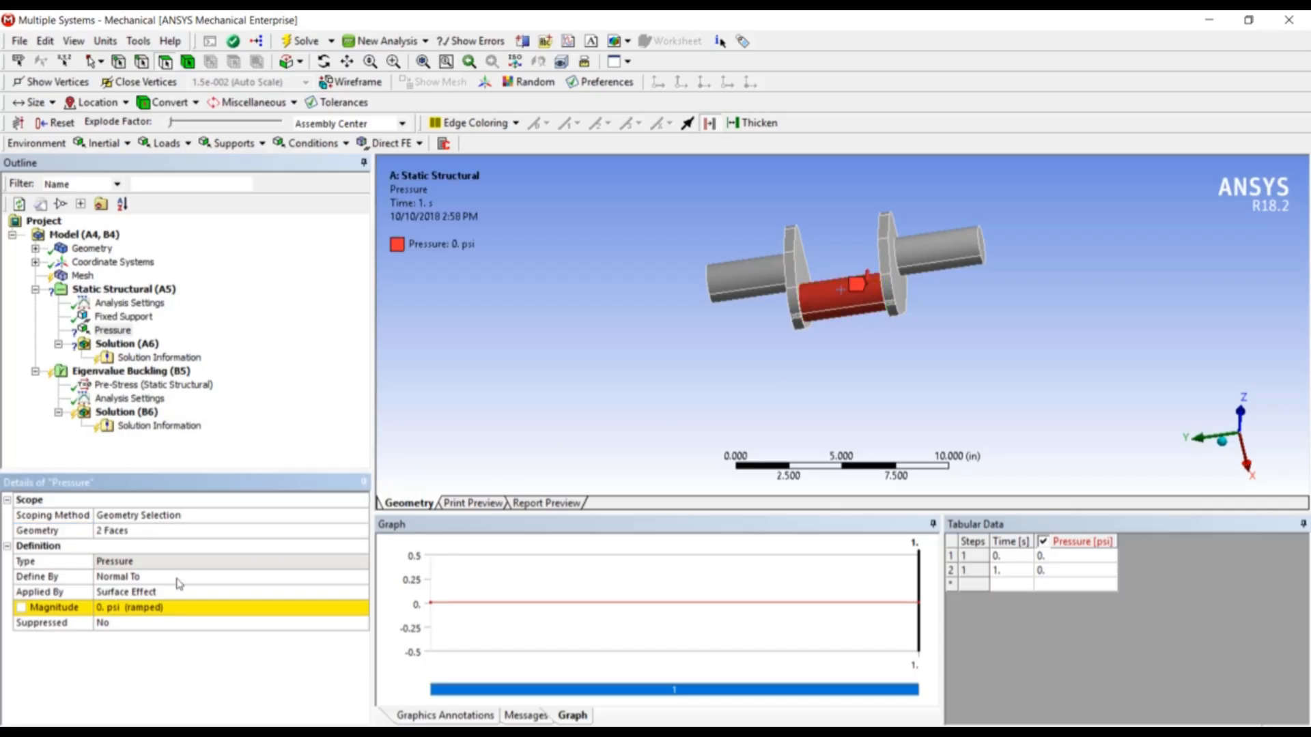
Step: Set the magnitude of the crank pin pressure to 300 psi
{"action": "left_click", "coordinate": [183, 607]}
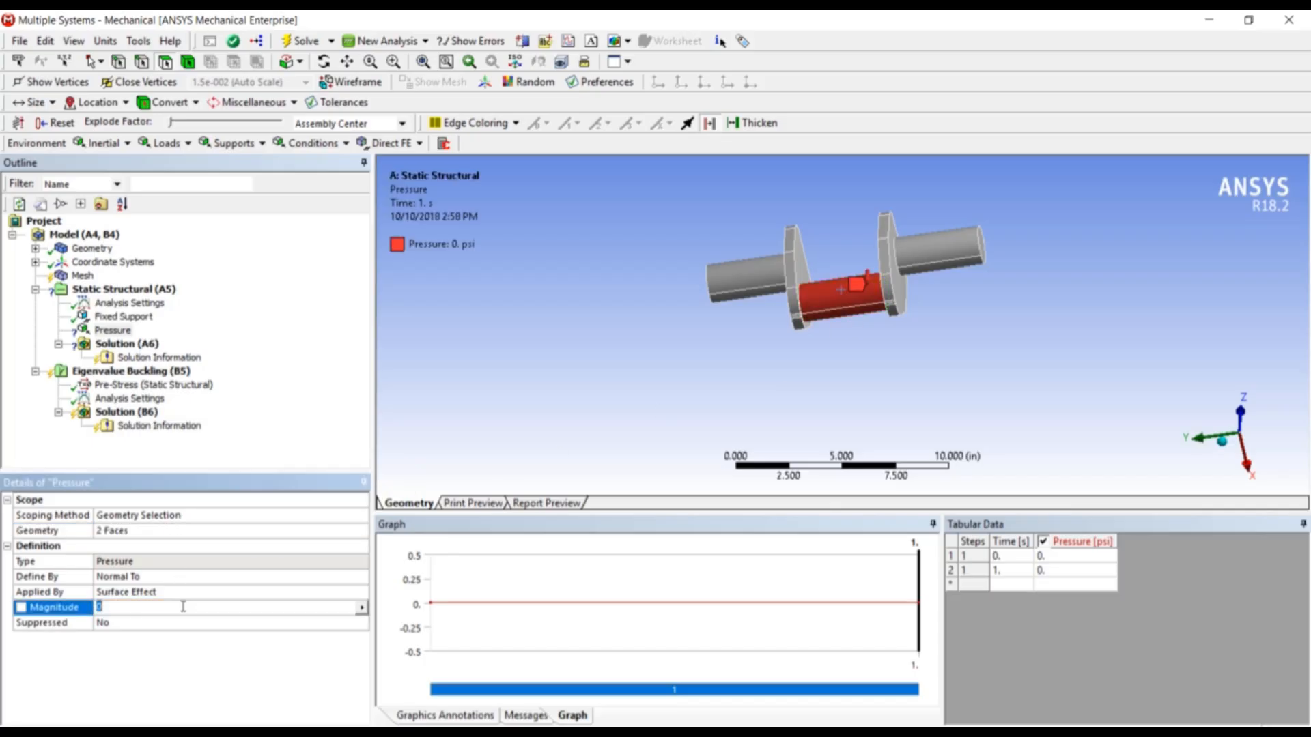
{"action": "type", "text": "300"}
{"action": "key", "text": "Return"}
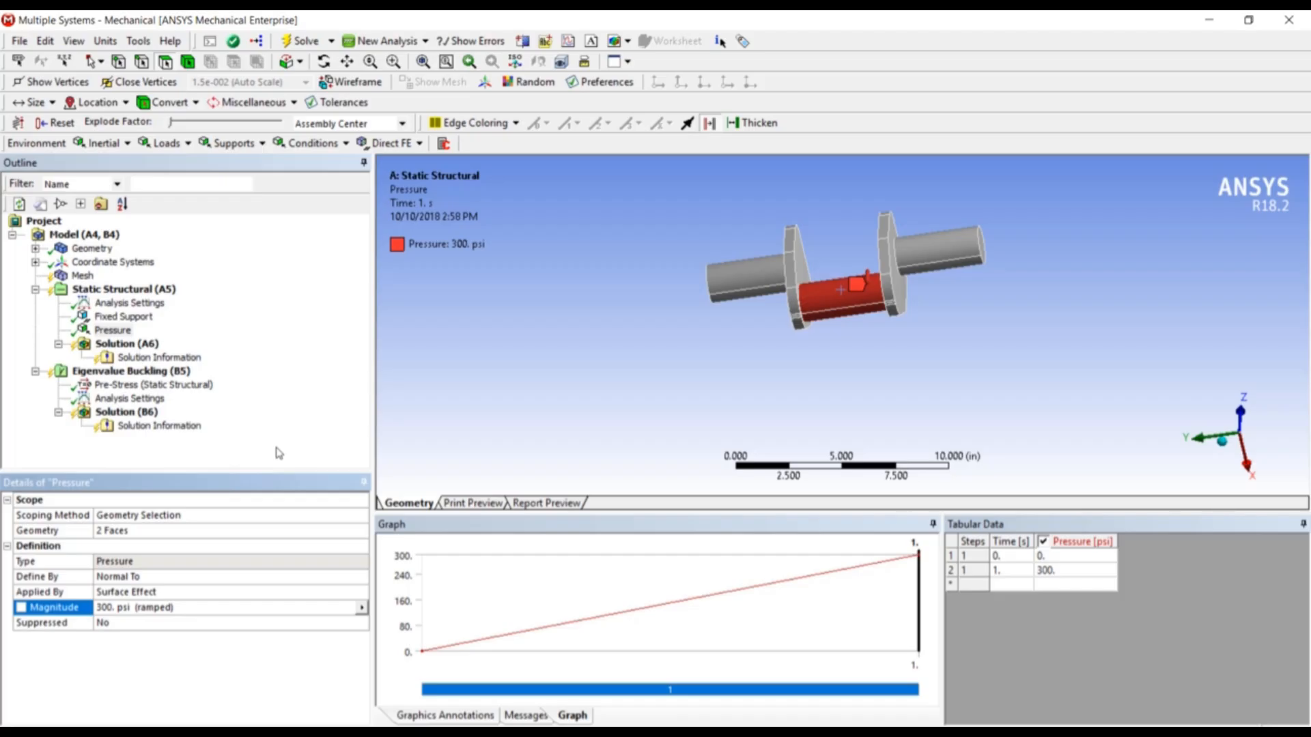
{"action": "middle_click_drag", "start_coordinate": [853, 282], "coordinate": [771, 224]}
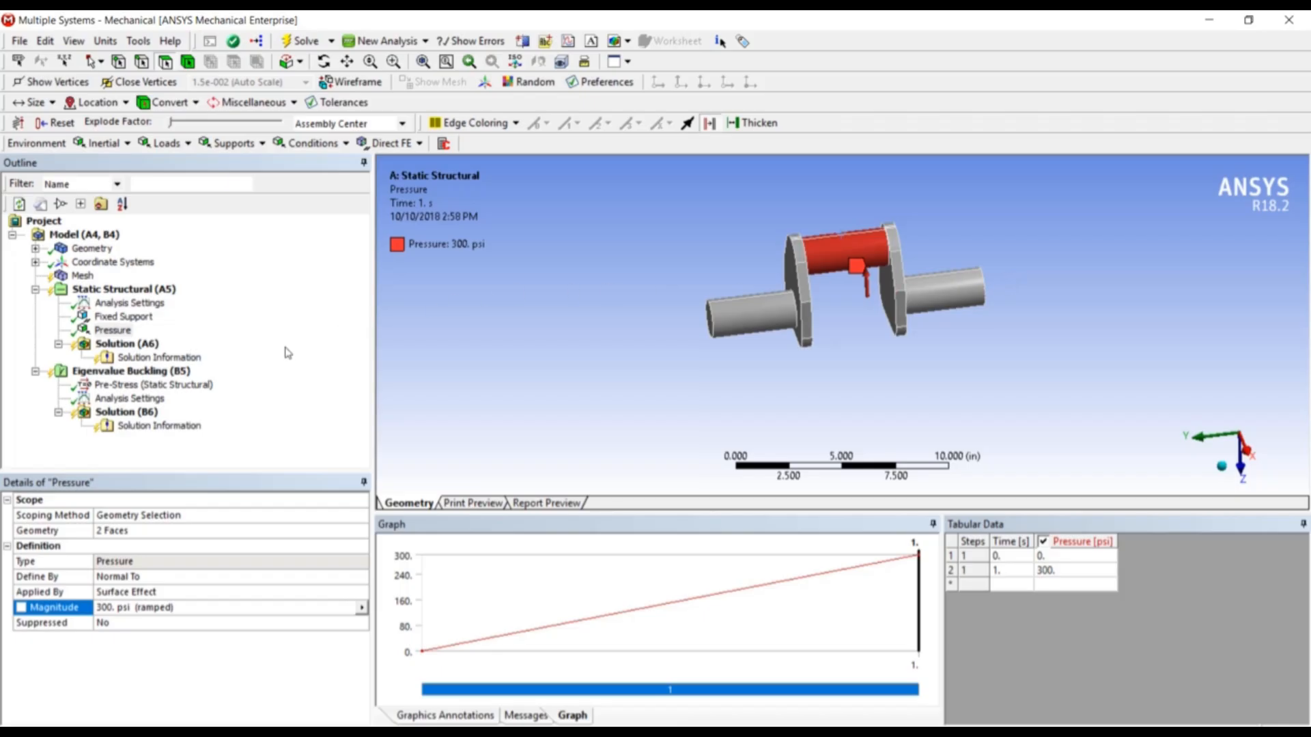
Step: Set the maximum modes to find to 4 in the Eigenvalue Buckling analysis settings
{"action": "left_click", "coordinate": [129, 398]}
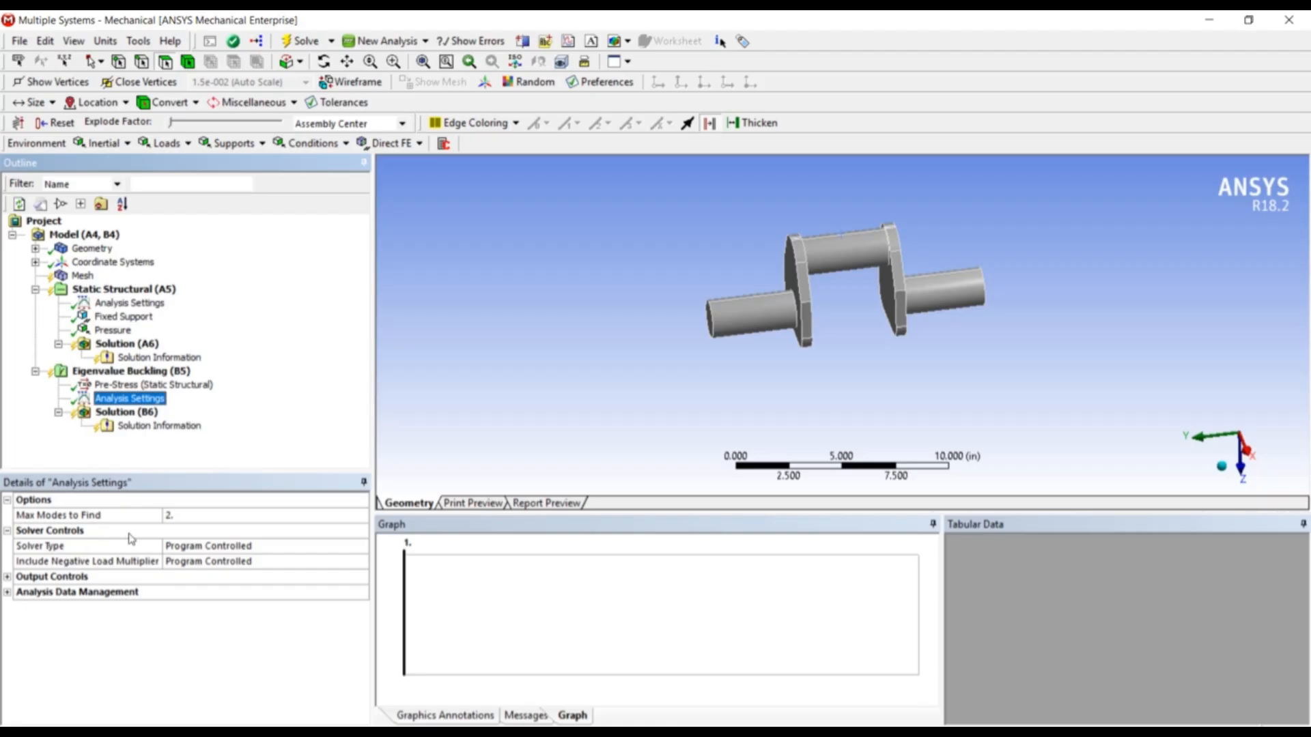
{"action": "left_click", "coordinate": [178, 514]}
{"action": "type", "text": "4."}
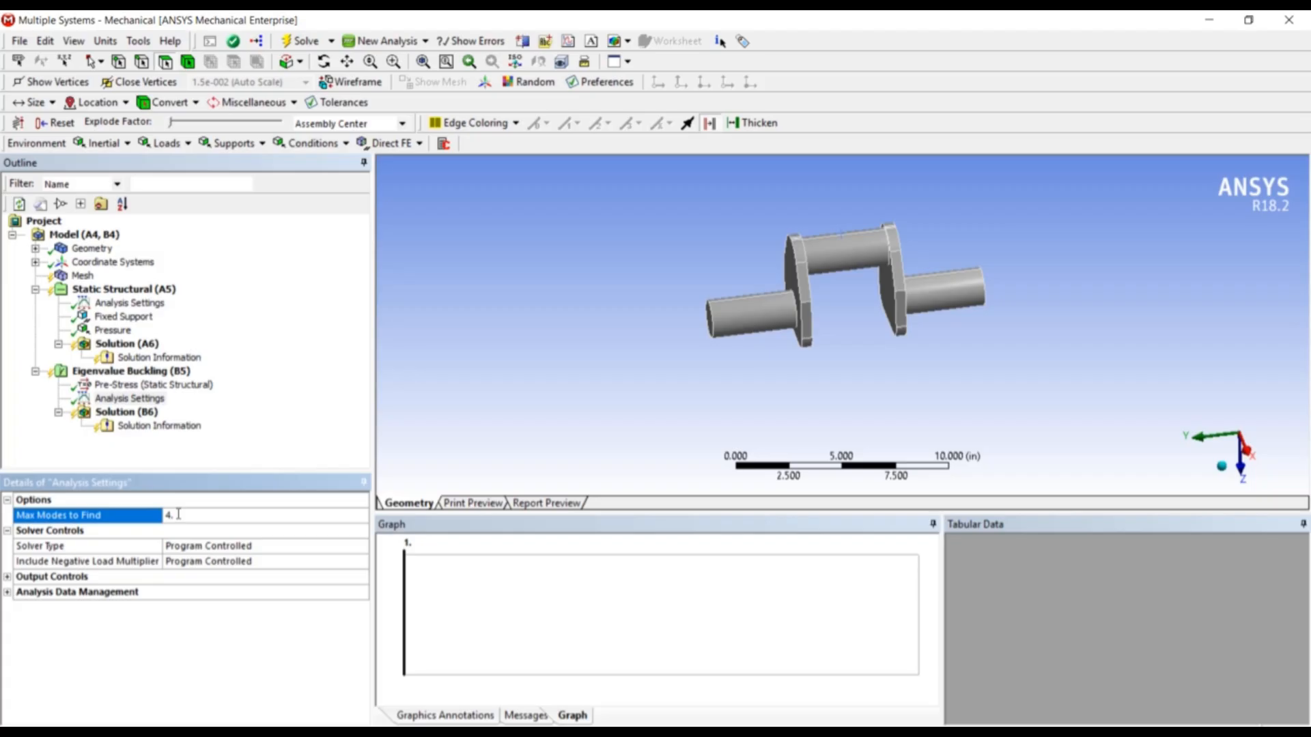
{"action": "left_click", "coordinate": [247, 374]}
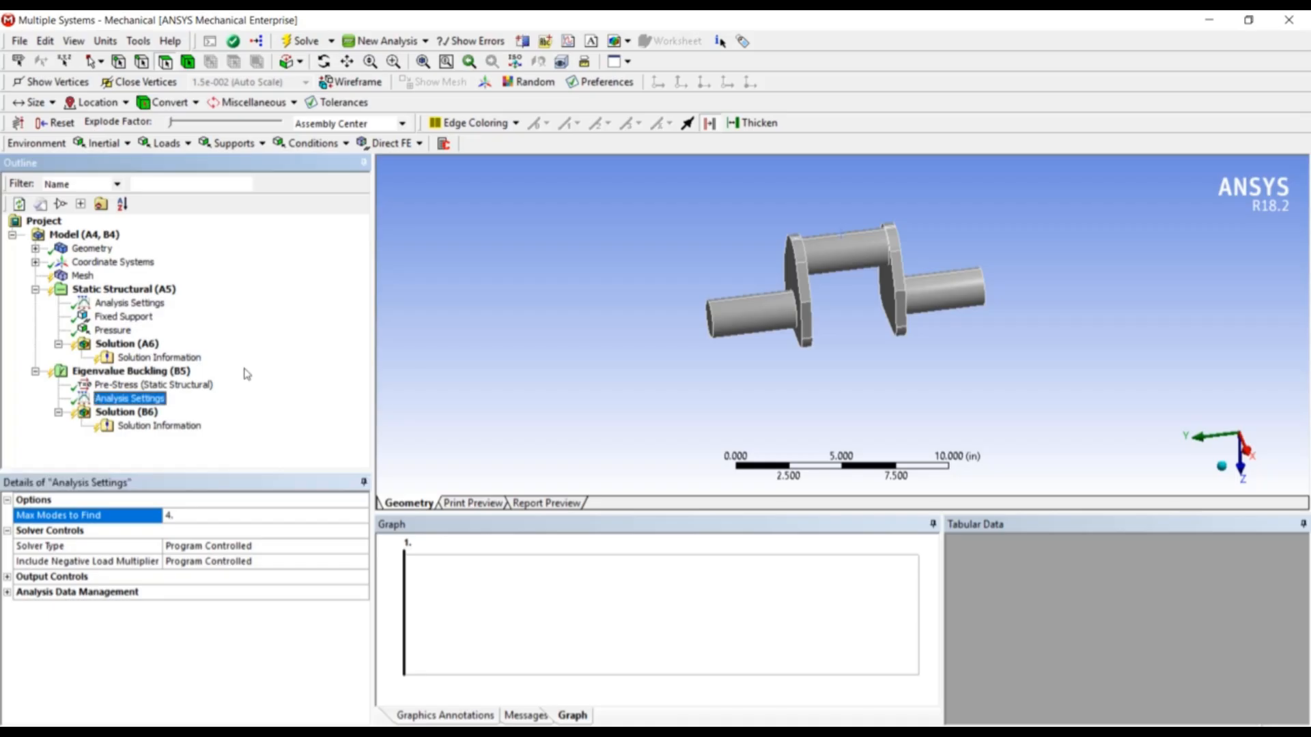
Step: Solve the static structural and eigenvalue buckling analyses and review the buckling load multipliers alongside the applied pressure
{"action": "left_click", "coordinate": [161, 290], "text": "ctrl"}
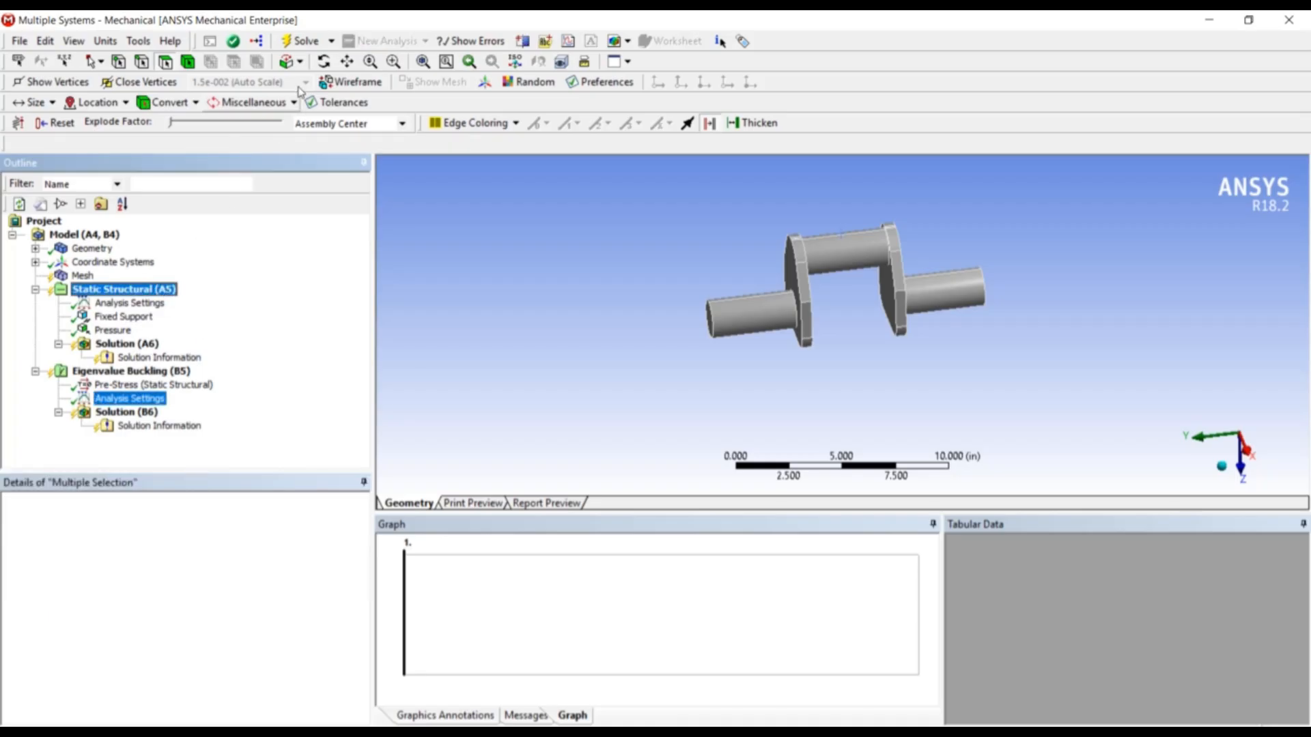
{"action": "left_click", "coordinate": [306, 43]}
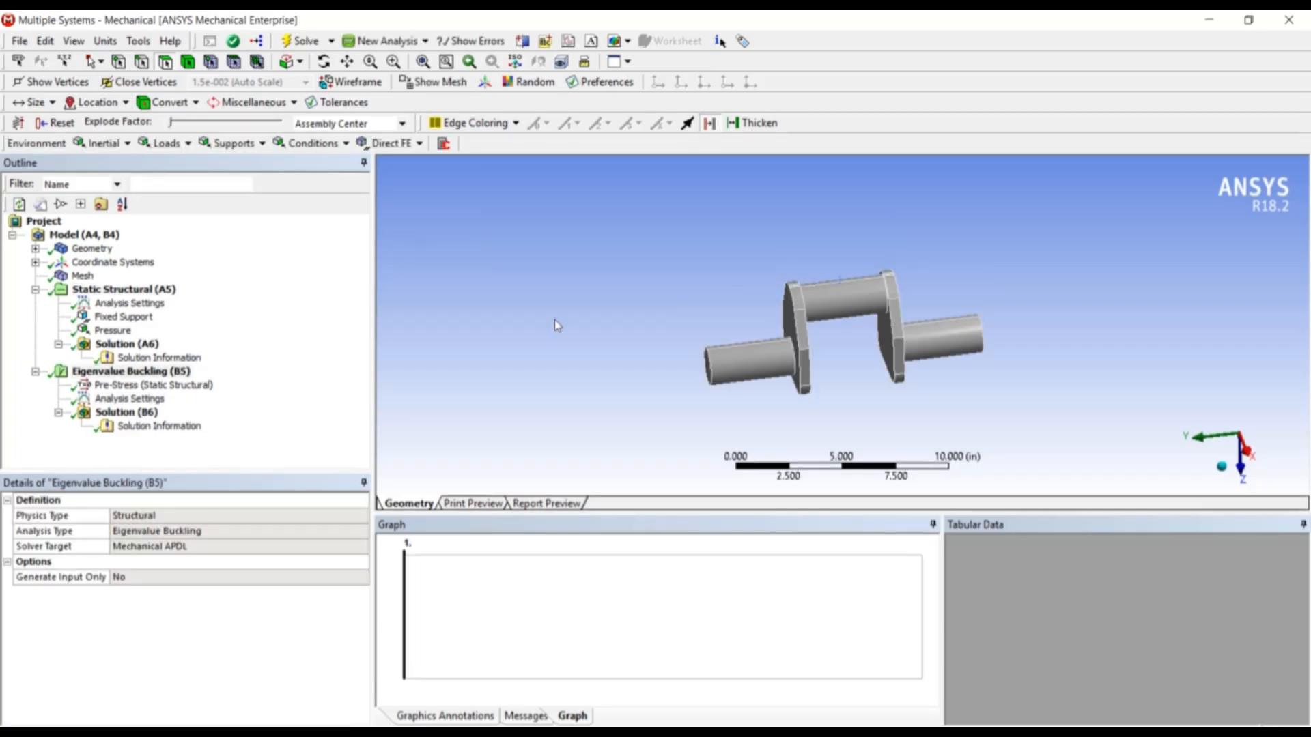
{"action": "left_click", "coordinate": [129, 413]}
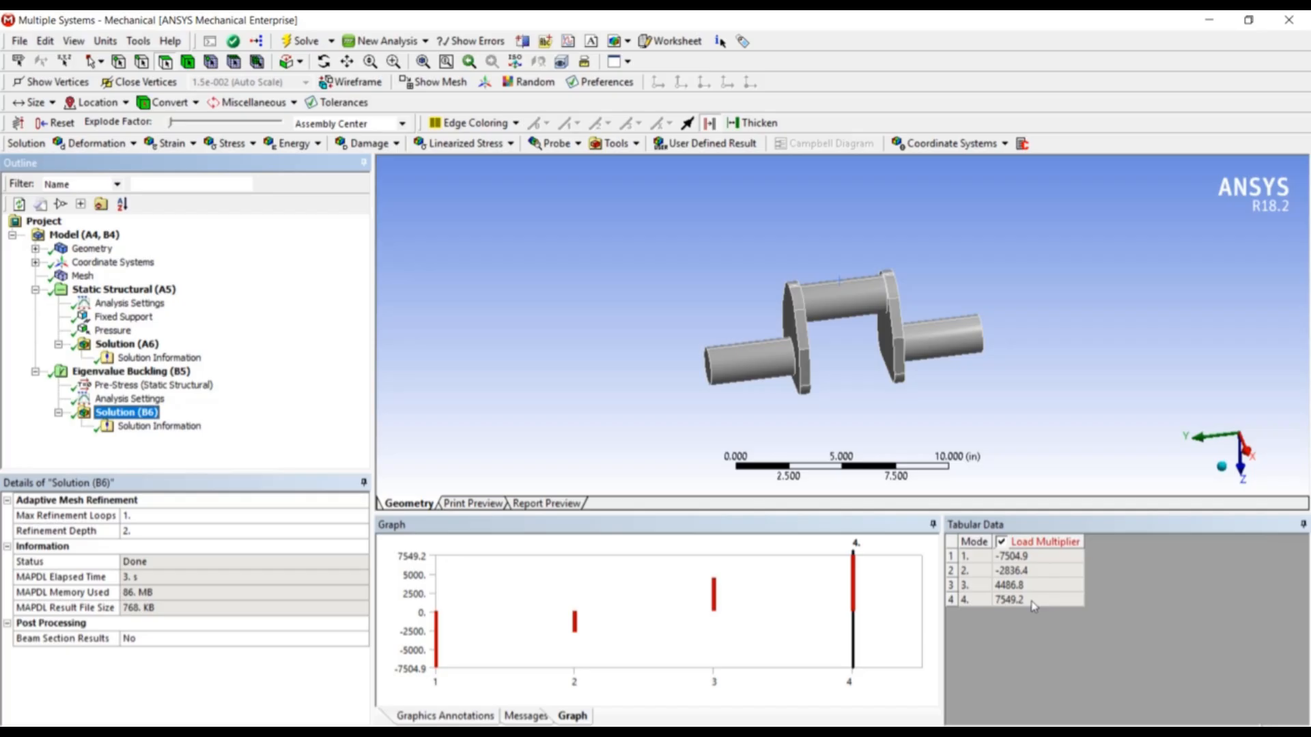
{"action": "left_click", "coordinate": [113, 331]}
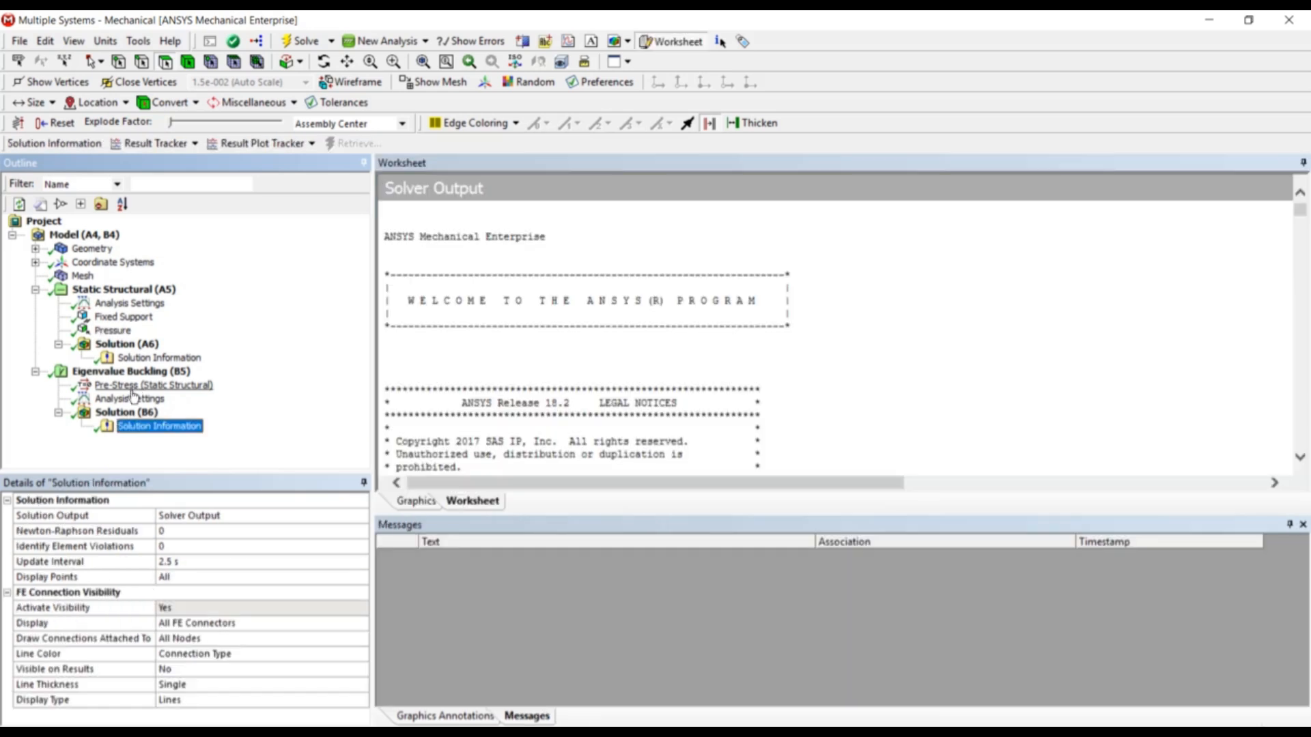
{"action": "left_click", "coordinate": [126, 412]}
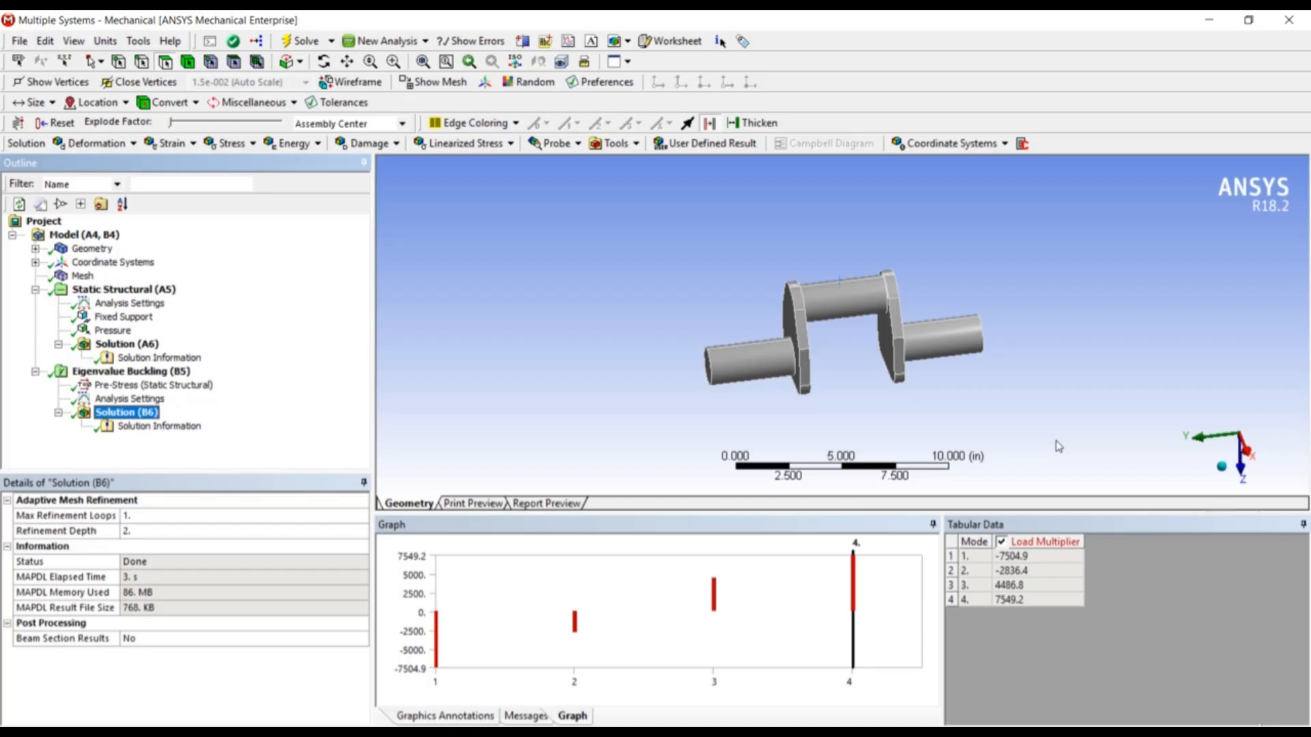
Step: Create mode shape results from all four load multipliers of the buckling solution
{"action": "left_click", "coordinate": [1024, 556]}
{"action": "left_click", "coordinate": [1019, 601], "text": "shift"}
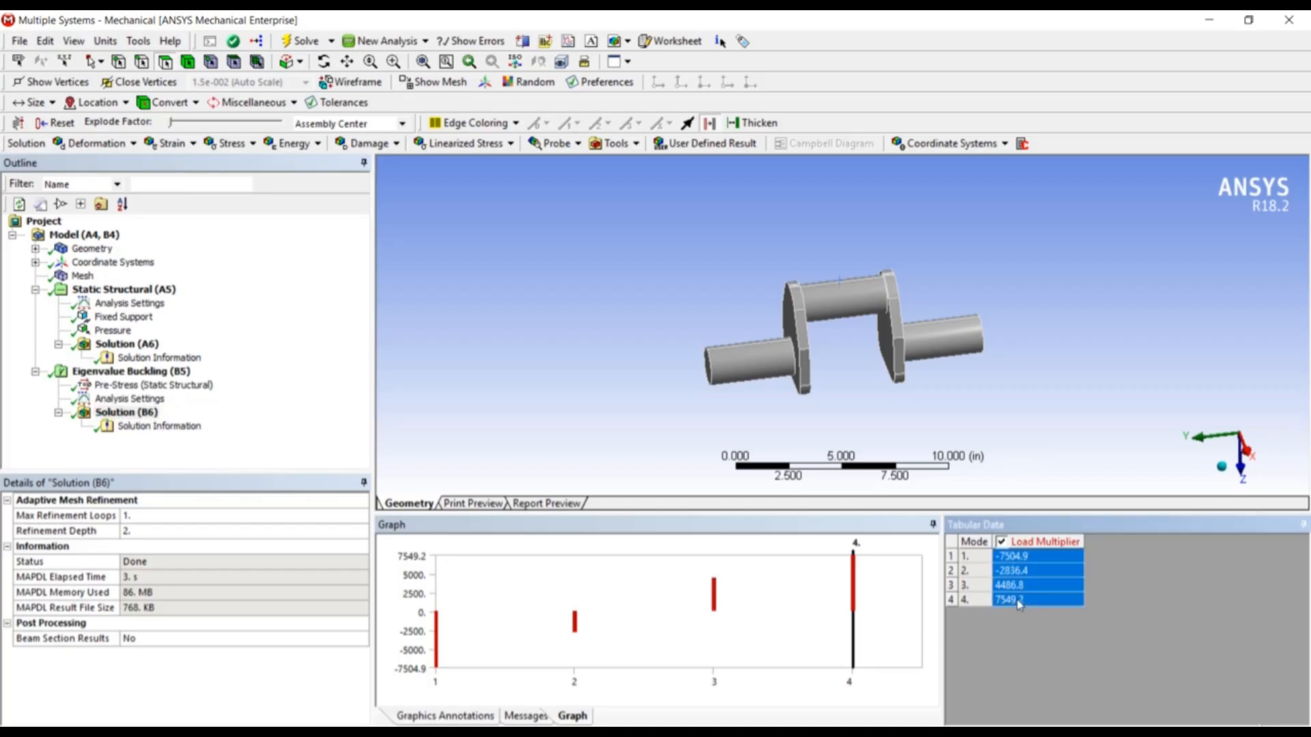
{"action": "right_click", "coordinate": [1018, 604]}
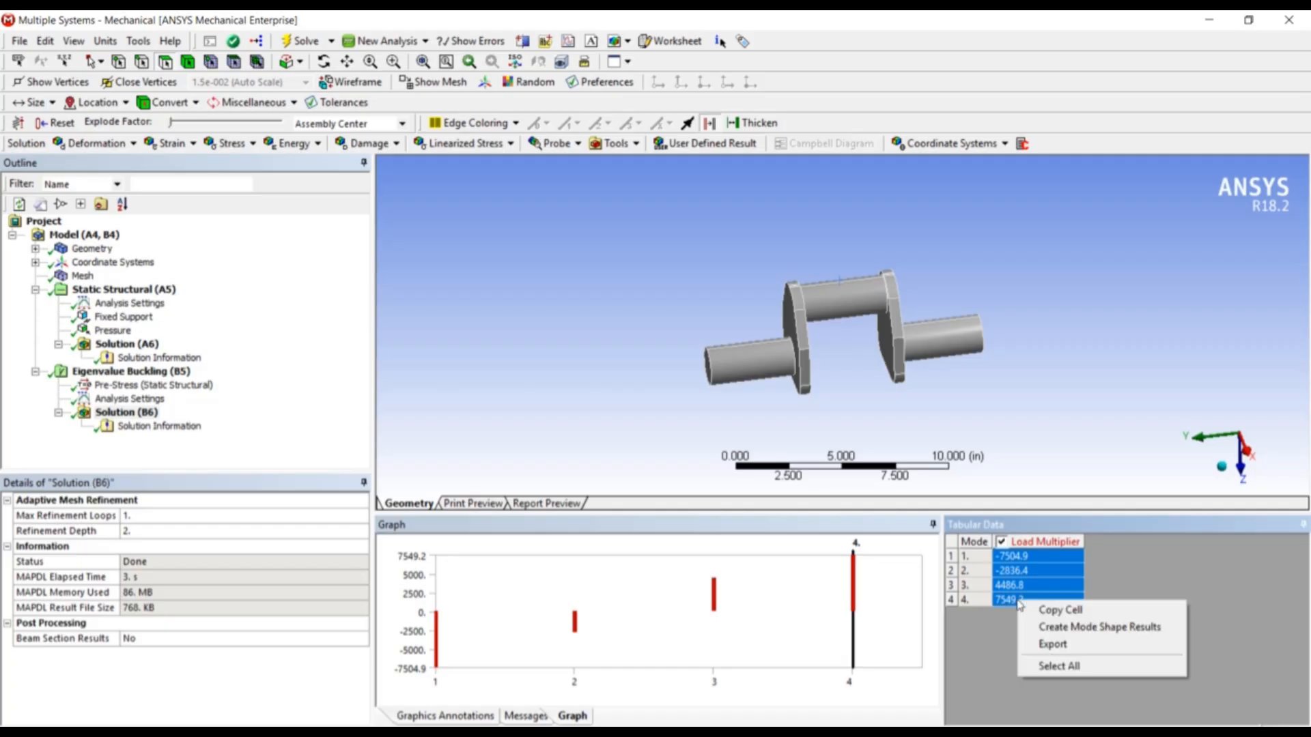
{"action": "left_click", "coordinate": [1044, 626]}
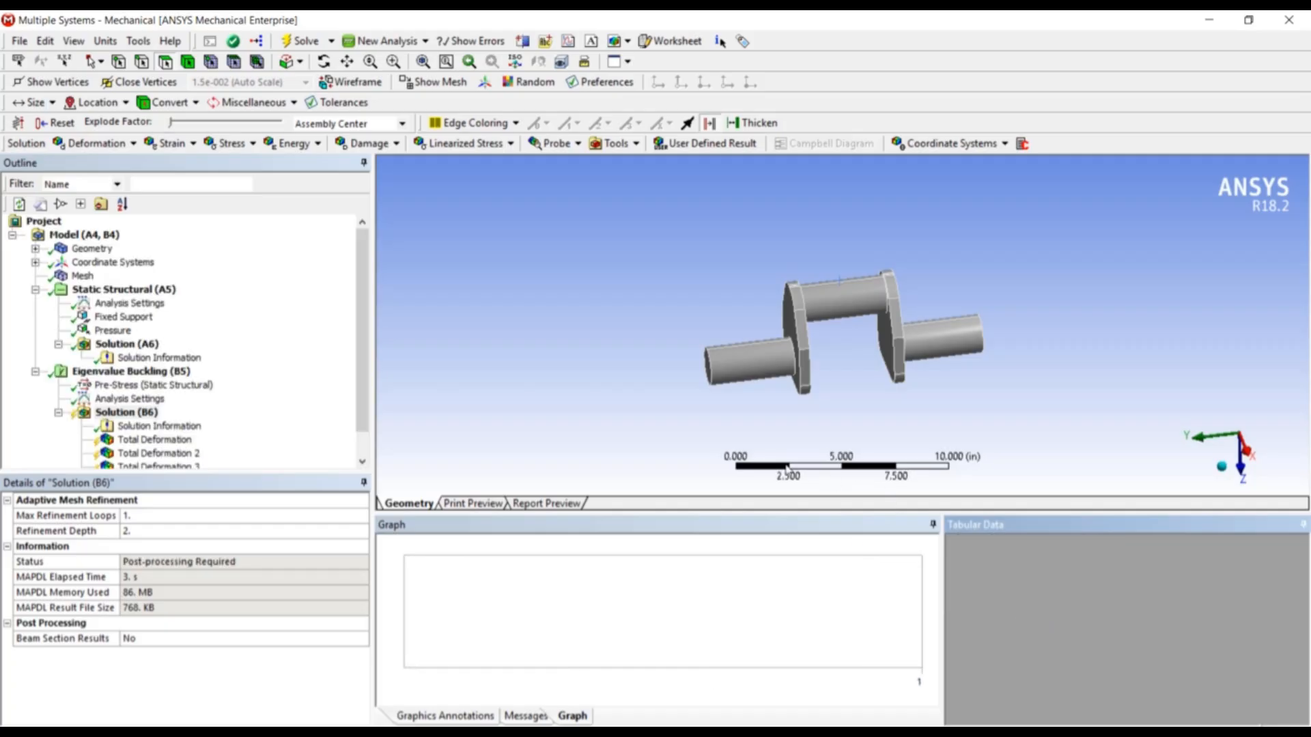
Step: Evaluate all total deformation results of the crank shaft's eigenvalue buckling solution
{"action": "left_click", "coordinate": [360, 347]}
{"action": "scroll", "coordinate": [359, 345], "scroll_direction": "down", "scroll_amount": 1}
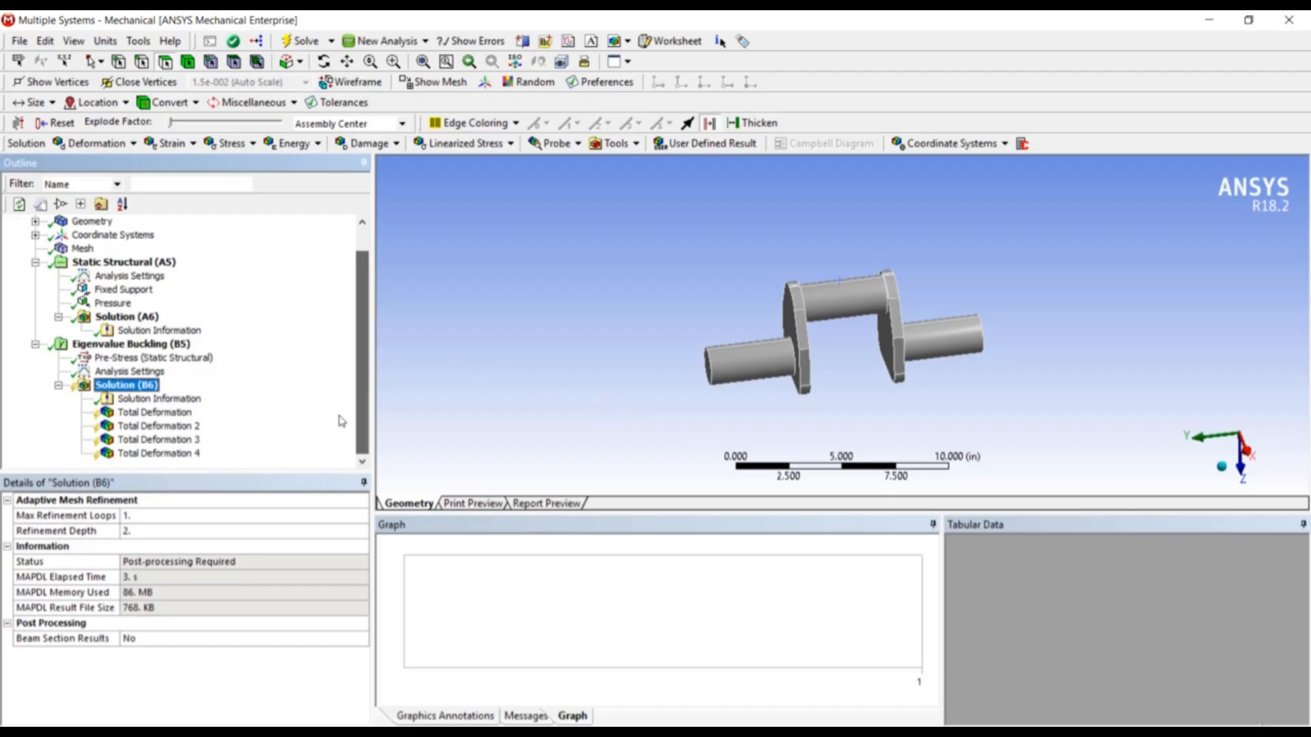
{"action": "right_click", "coordinate": [147, 389]}
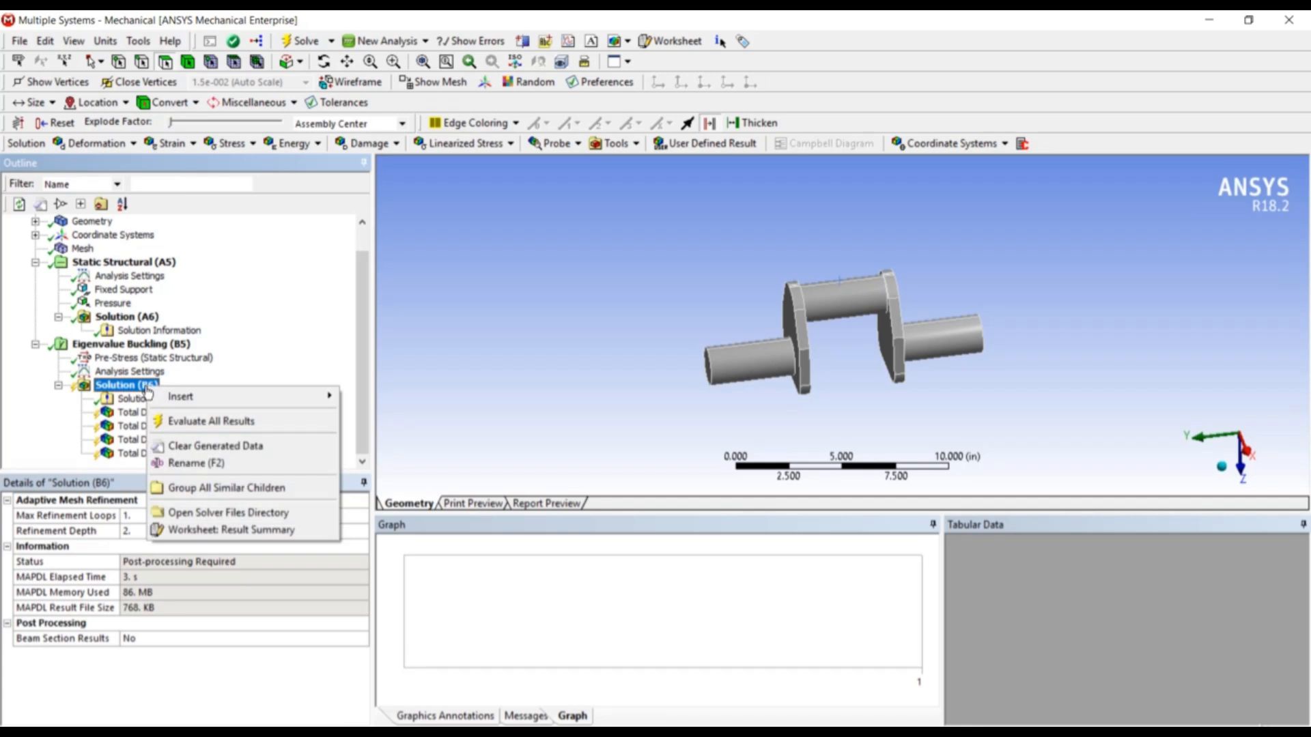
{"action": "left_click", "coordinate": [167, 418]}
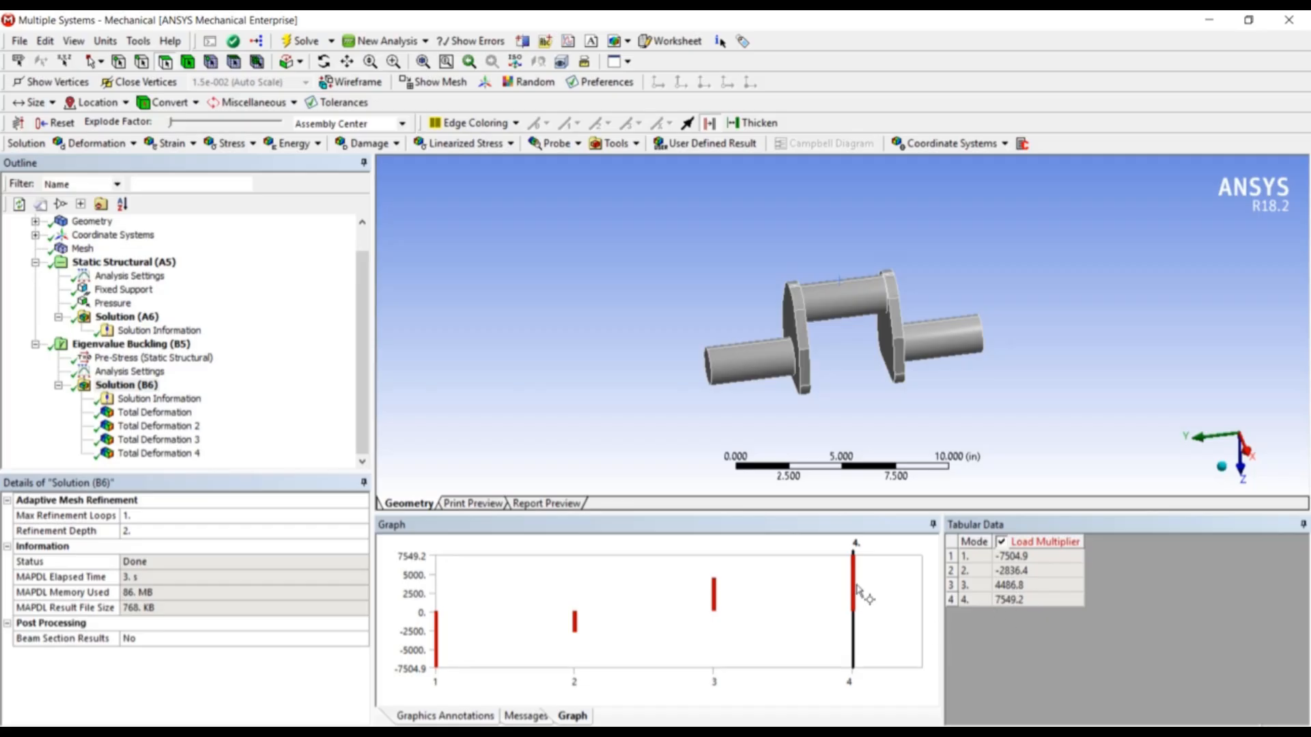
Step: Examine the crank shaft's four buckling mode shapes, animating the first and fourth modes
{"action": "left_click", "coordinate": [181, 414]}
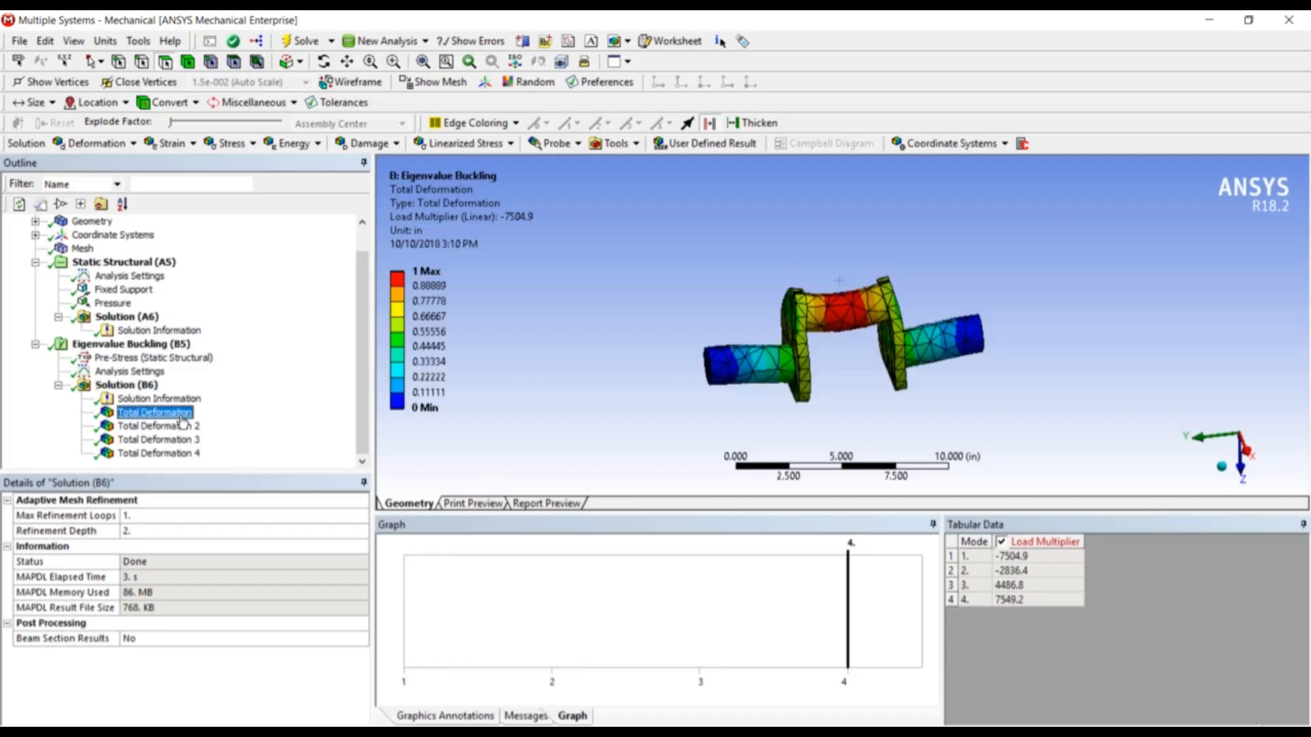
{"action": "middle_click_drag", "start_coordinate": [671, 413], "coordinate": [707, 437]}
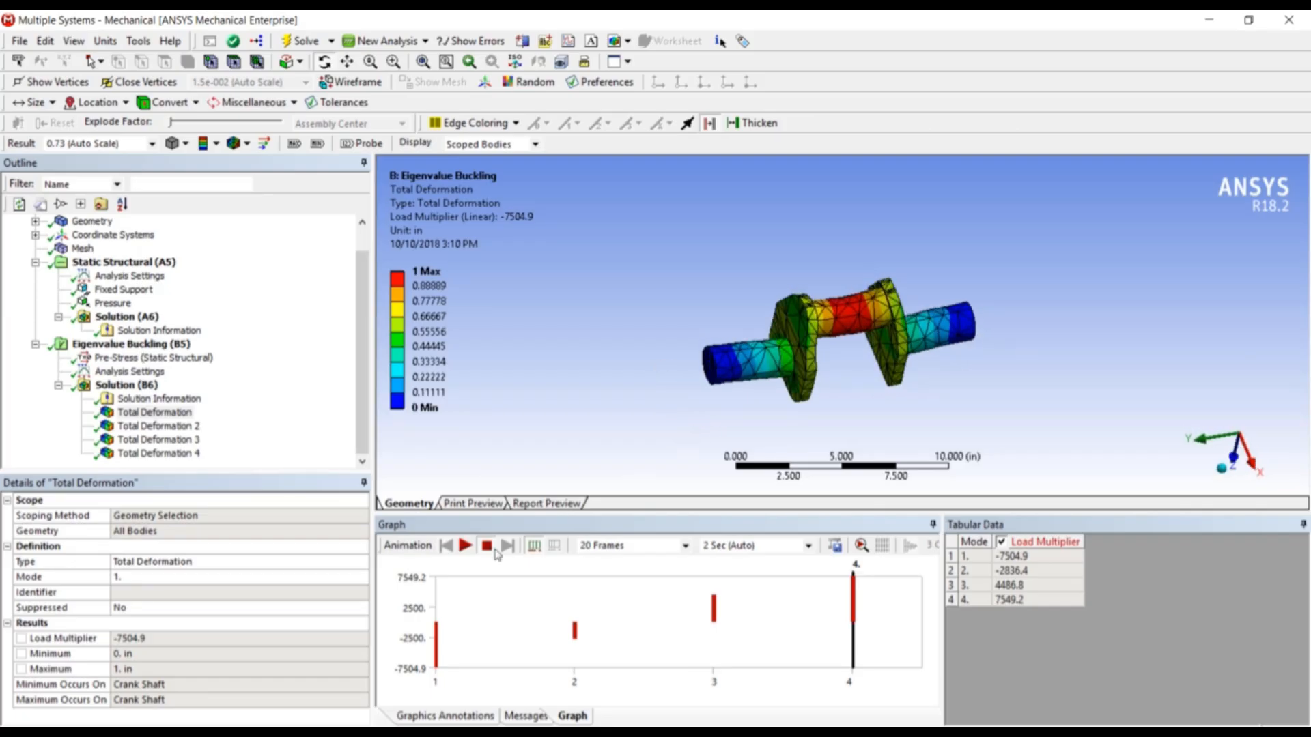
{"action": "left_click", "coordinate": [467, 546]}
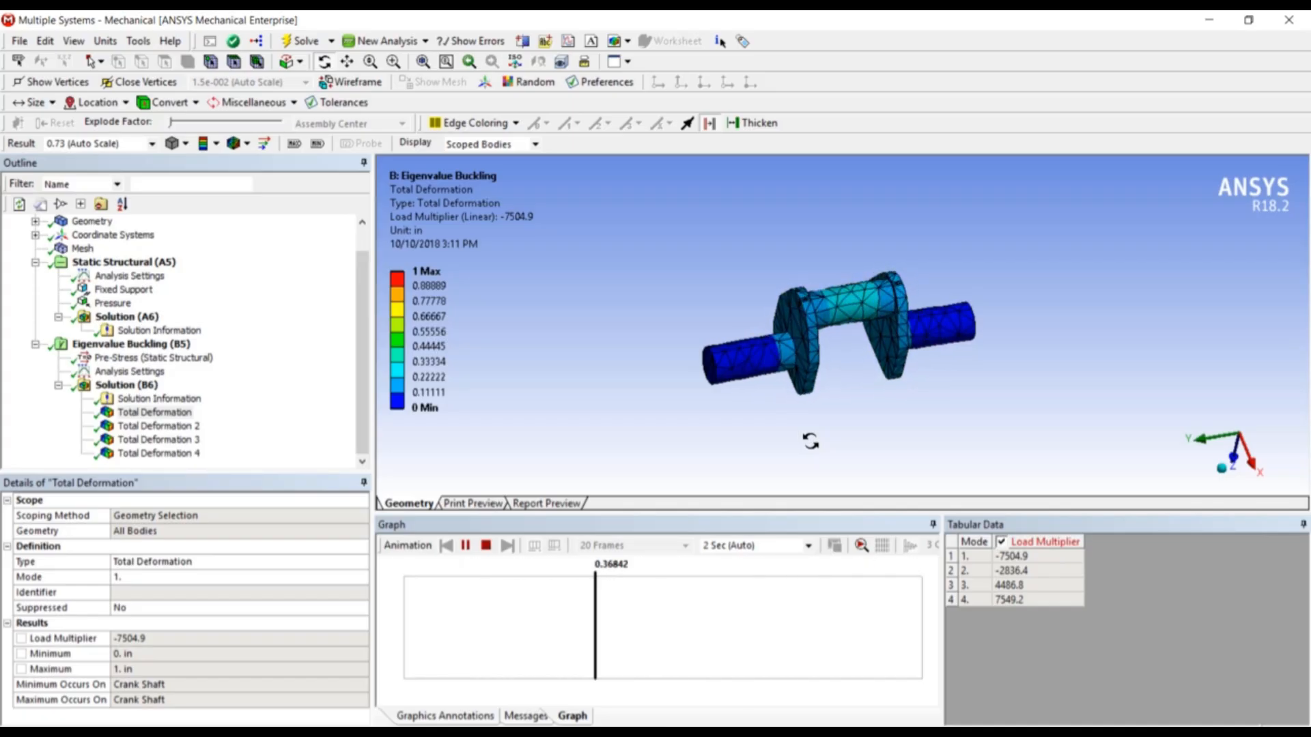
{"action": "left_click", "coordinate": [184, 426]}
{"action": "left_click", "coordinate": [181, 441]}
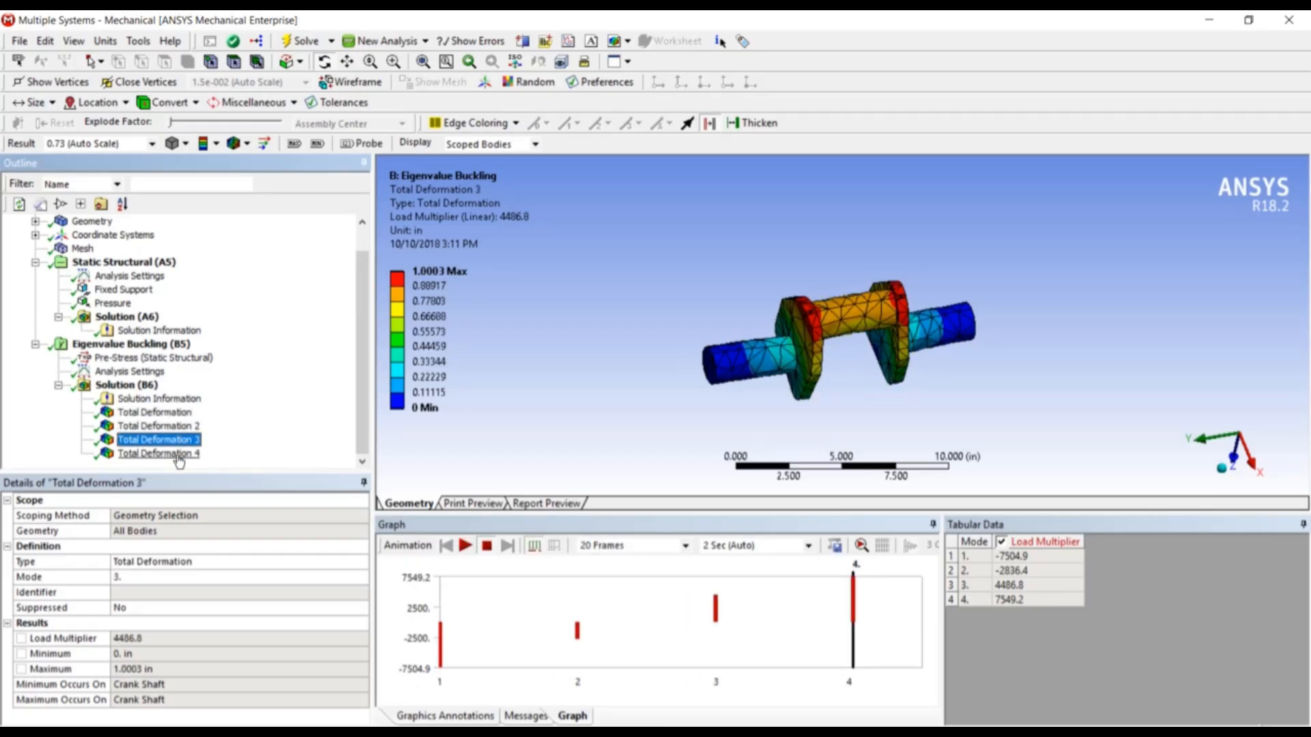
{"action": "left_click", "coordinate": [179, 454]}
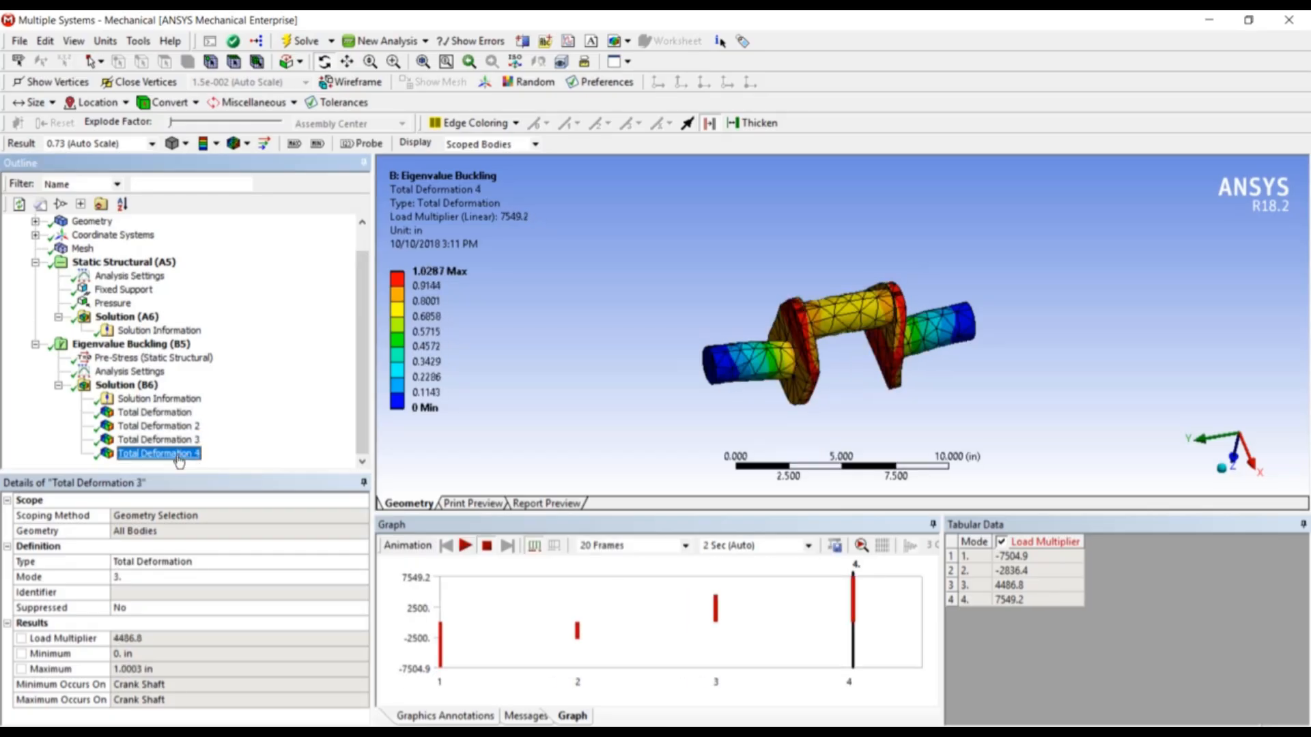
{"action": "left_click", "coordinate": [465, 546]}
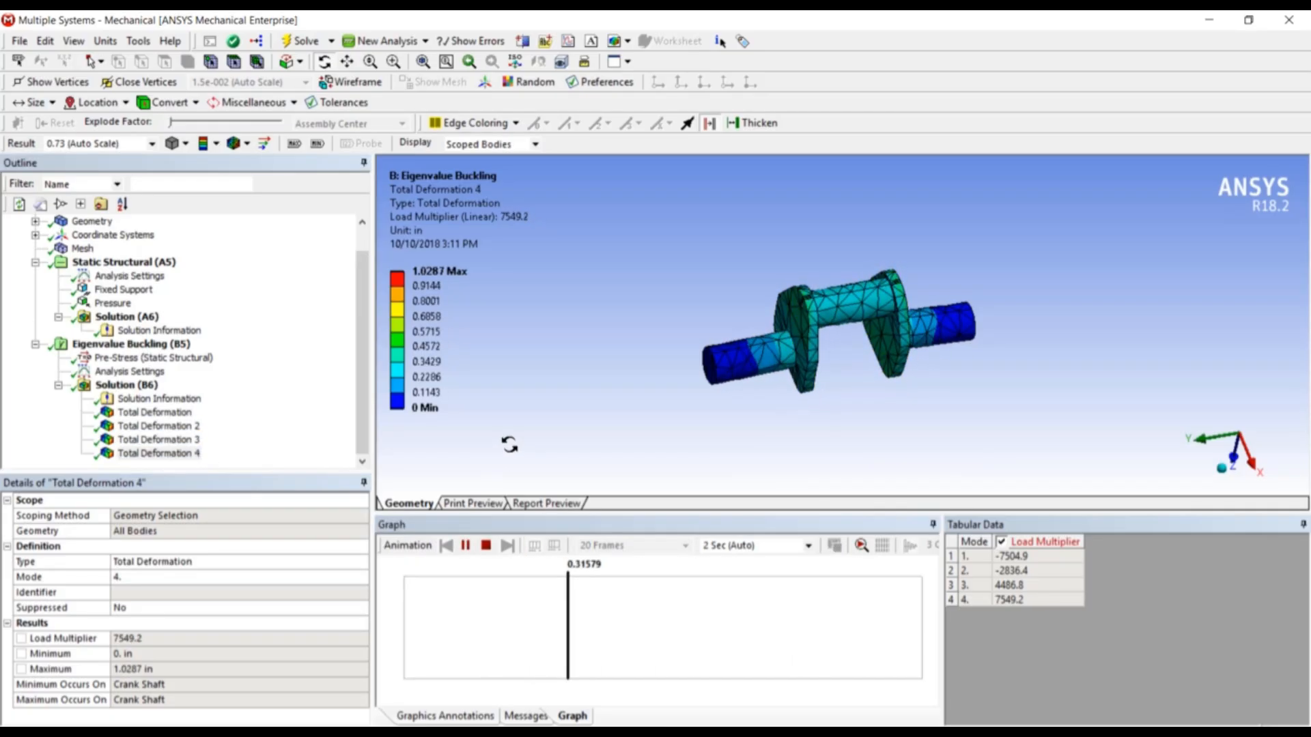
Step: Add an equivalent (von-Mises) stress result to the crank shaft's static structural solution and evaluate it
{"action": "left_click", "coordinate": [140, 387]}
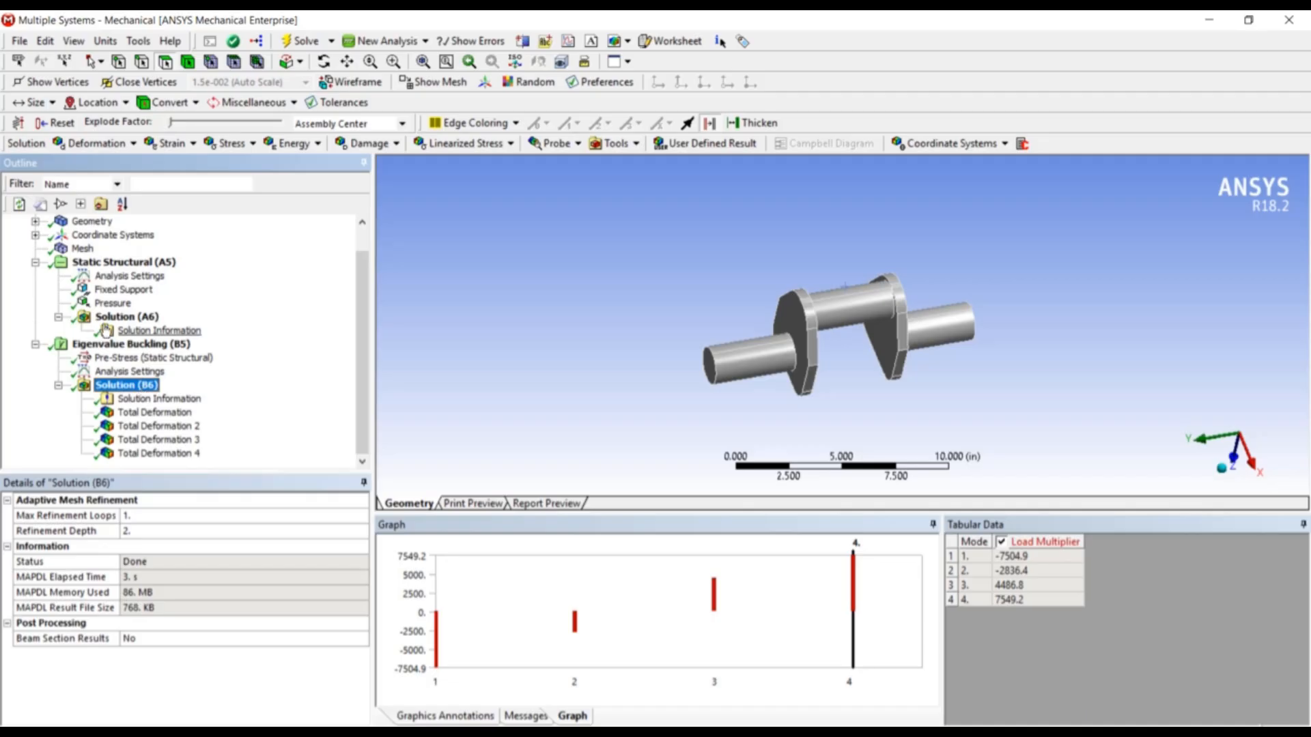
{"action": "right_click", "coordinate": [130, 316]}
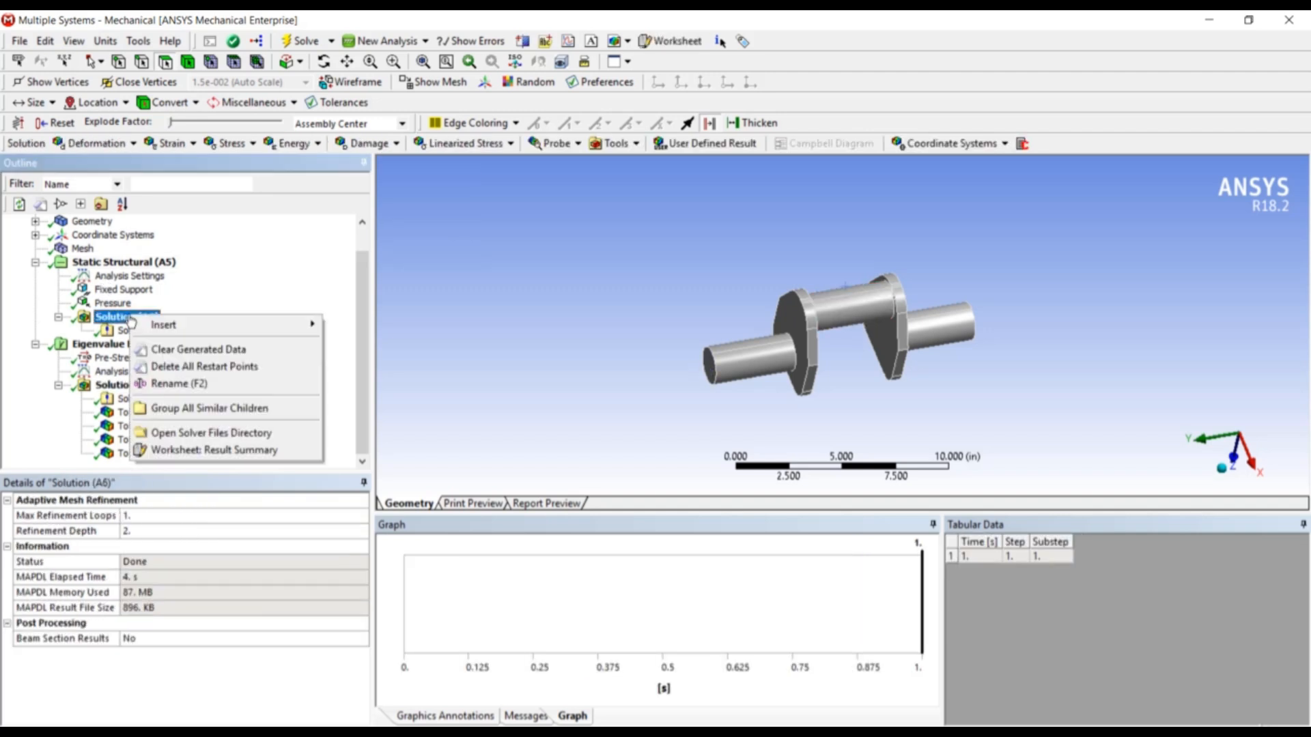
{"action": "mouse_move", "coordinate": [192, 323]}
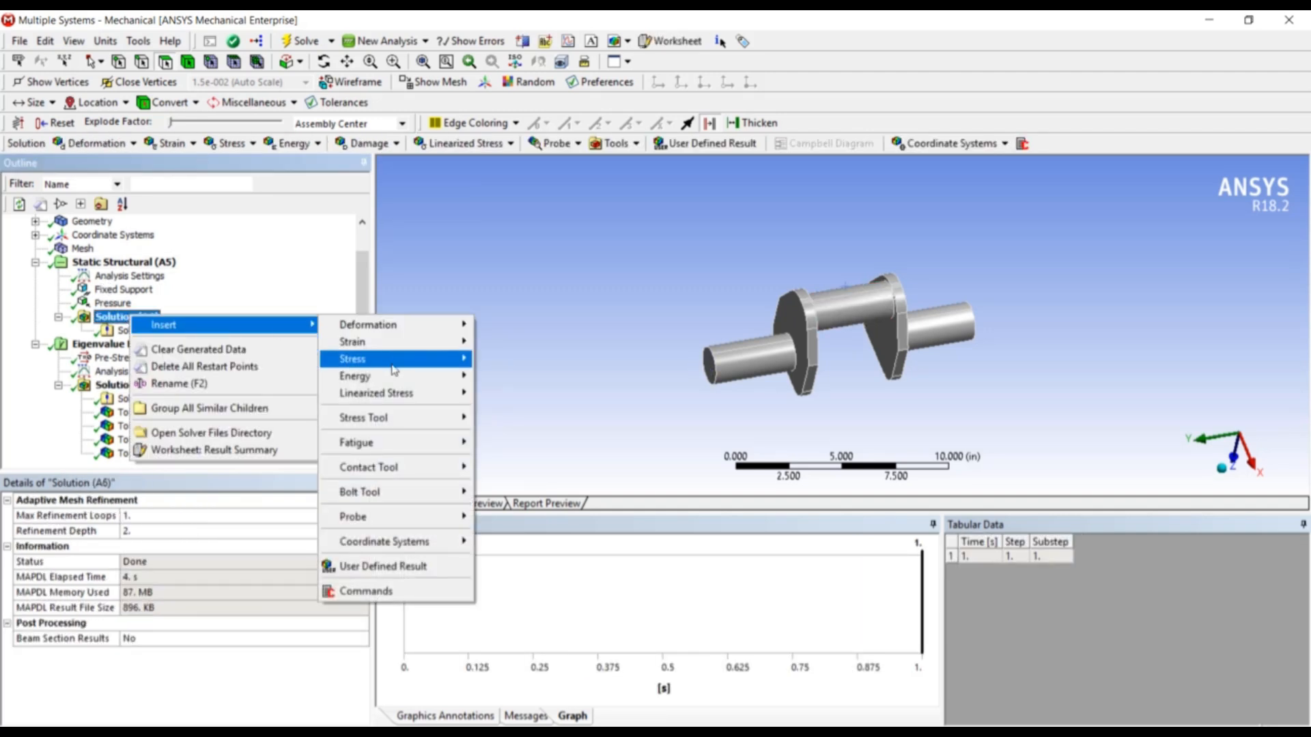
{"action": "mouse_move", "coordinate": [401, 362]}
{"action": "left_click", "coordinate": [497, 362]}
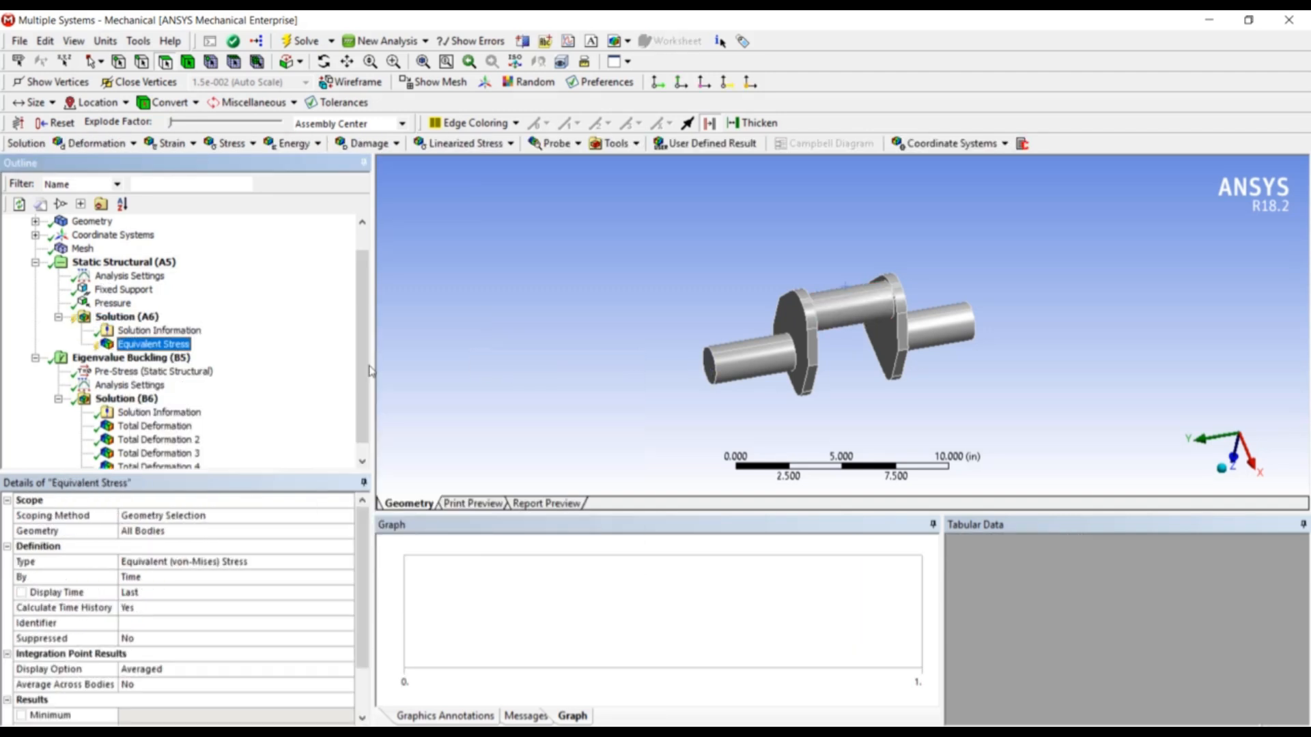
{"action": "right_click", "coordinate": [158, 349]}
{"action": "left_click", "coordinate": [182, 383]}
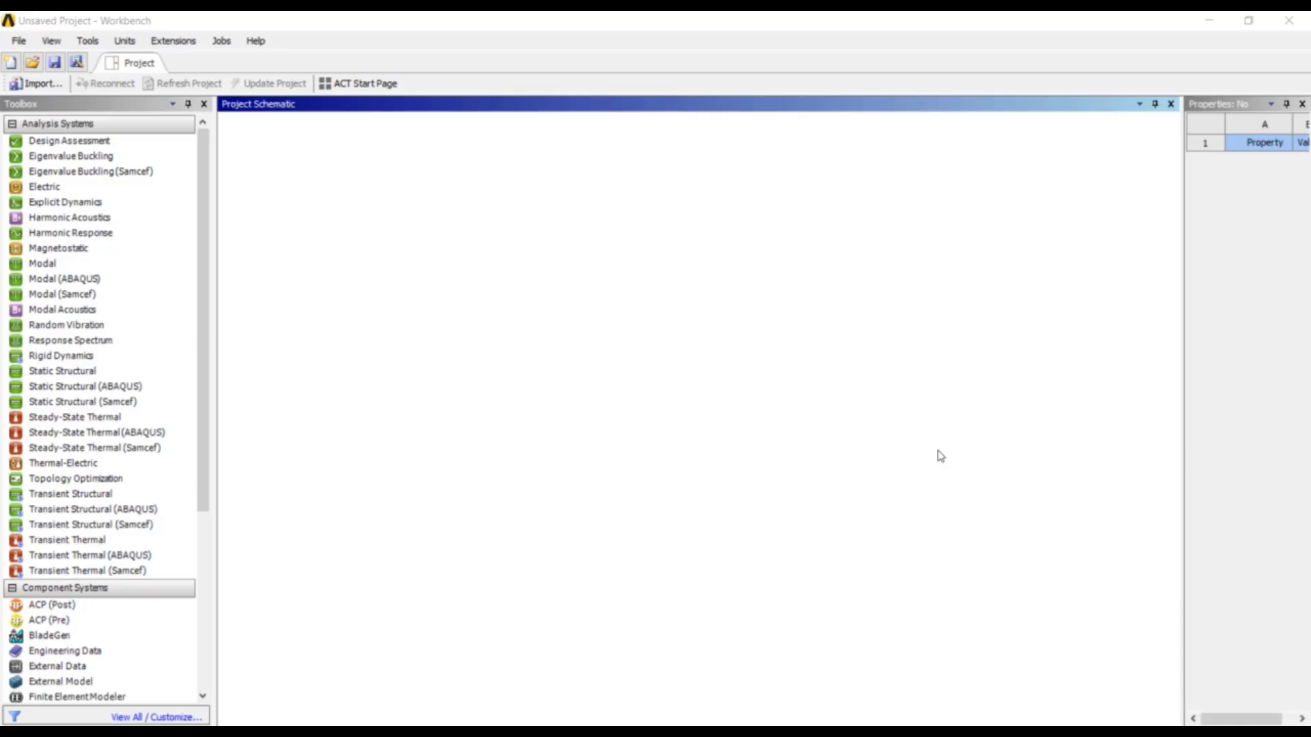
Step: Restore the Bi-morph project archive in Workbench and save the restored project as Bi-morph on the Desktop
{"action": "left_click", "coordinate": [18, 42]}
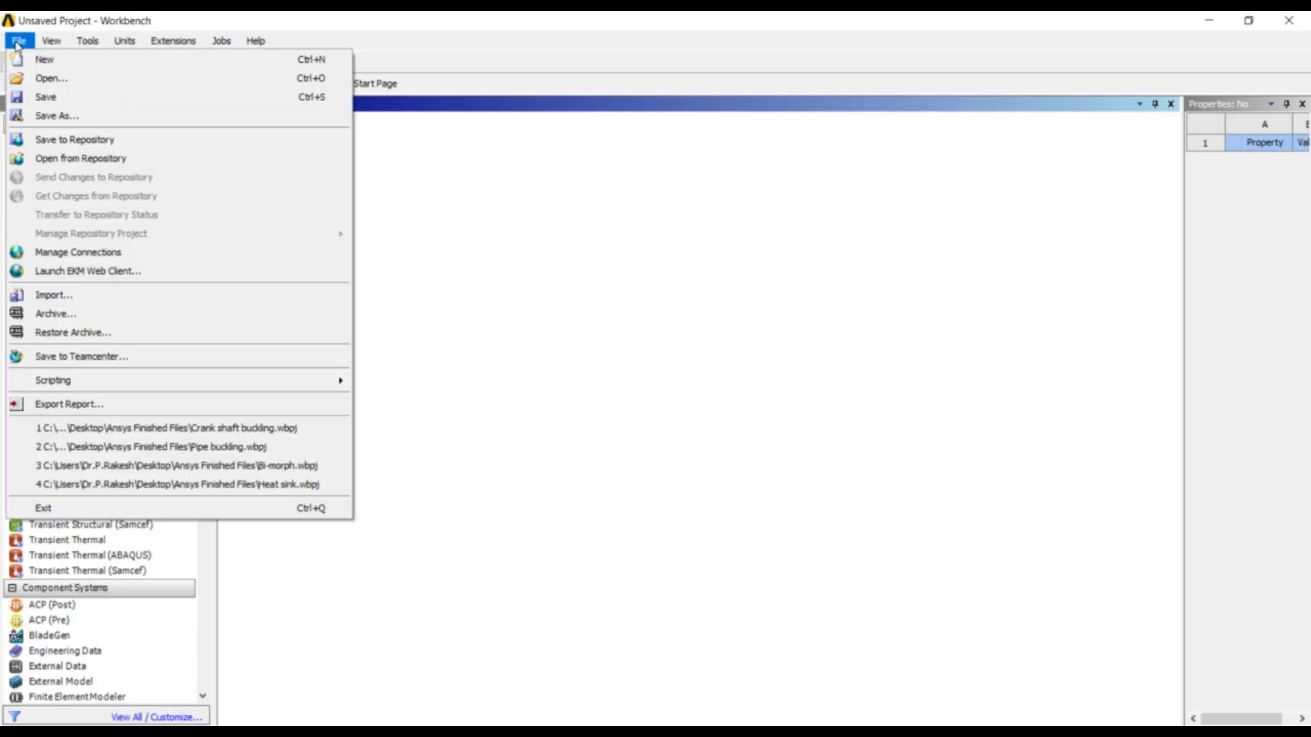
{"action": "left_click", "coordinate": [94, 334]}
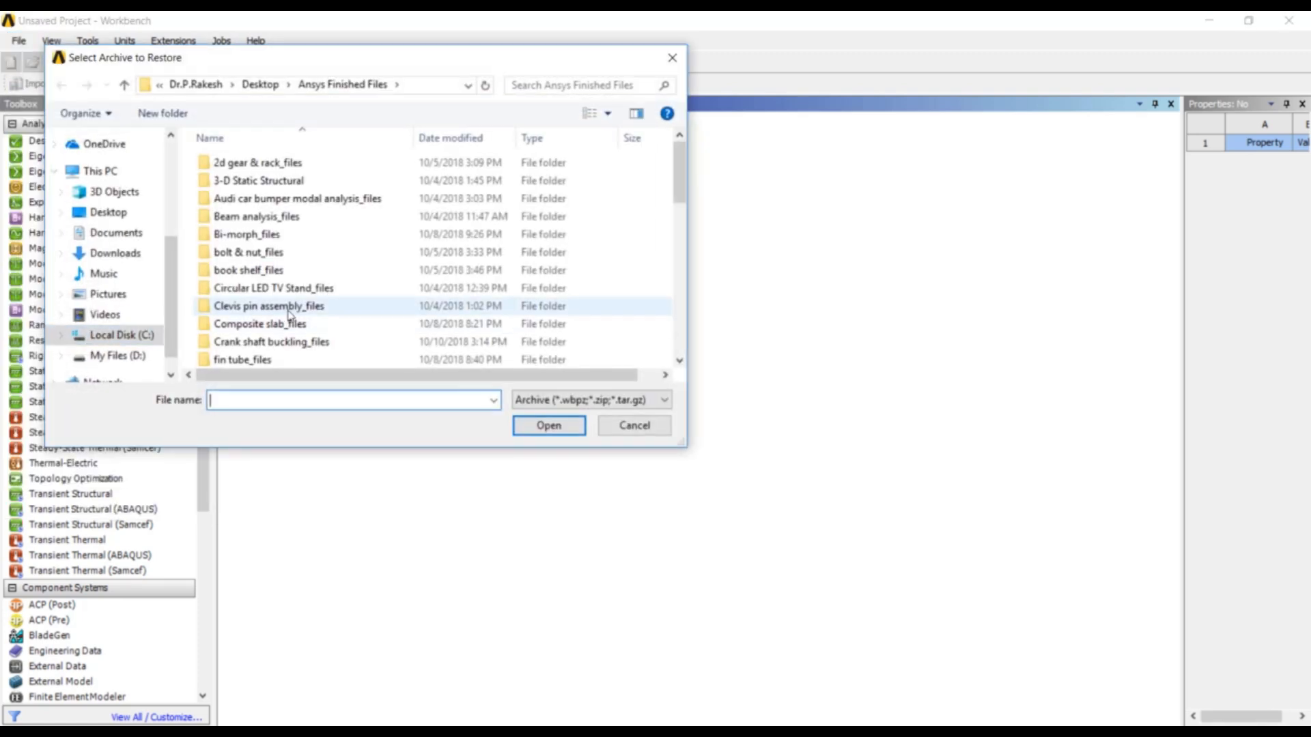
{"action": "scroll", "coordinate": [290, 314], "scroll_direction": "down", "scroll_amount": 9}
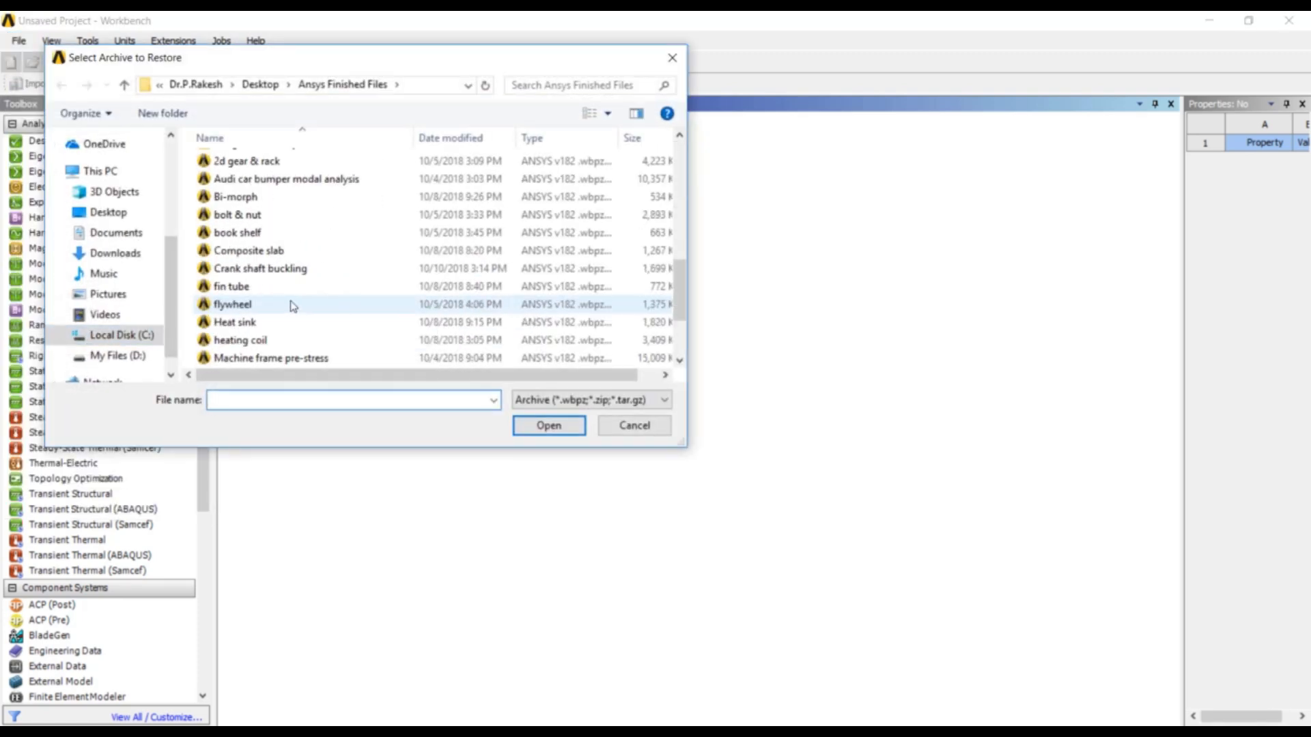
{"action": "scroll", "coordinate": [293, 305], "scroll_direction": "down", "scroll_amount": 1}
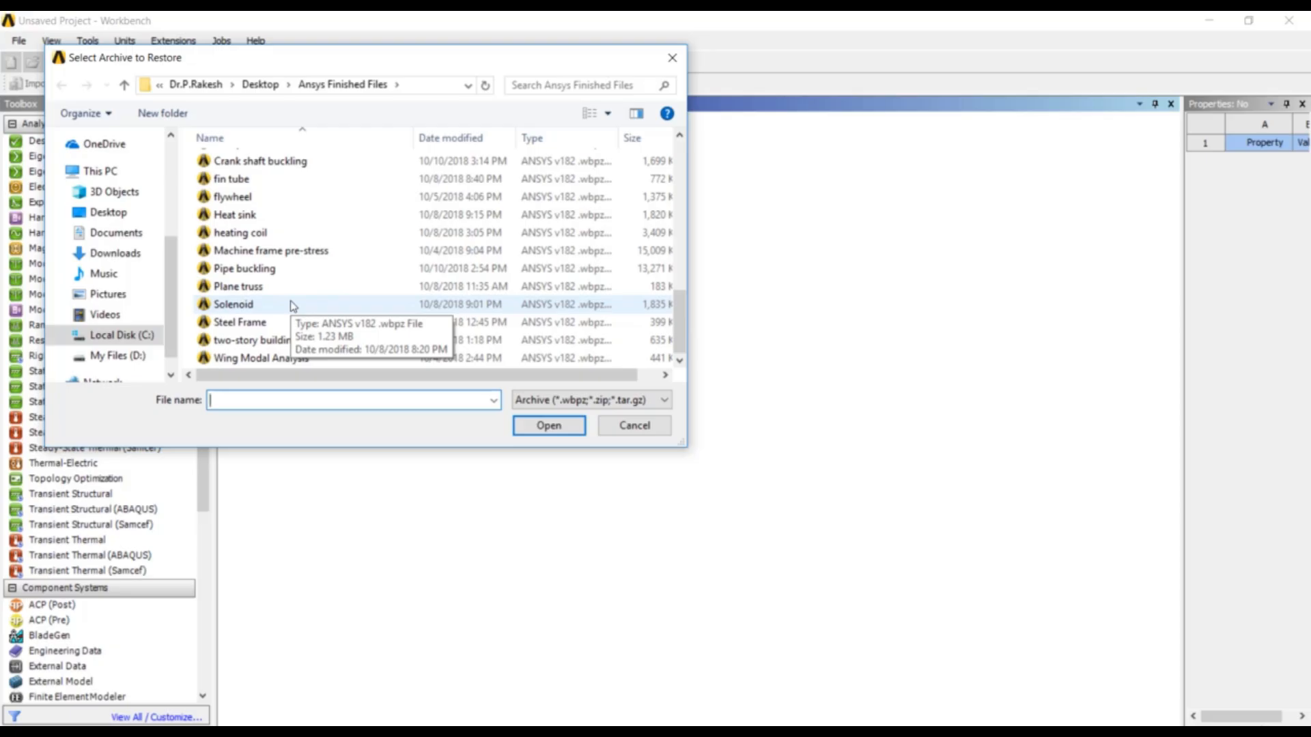
{"action": "scroll", "coordinate": [294, 280], "scroll_direction": "up", "scroll_amount": 3}
{"action": "left_click", "coordinate": [296, 250]}
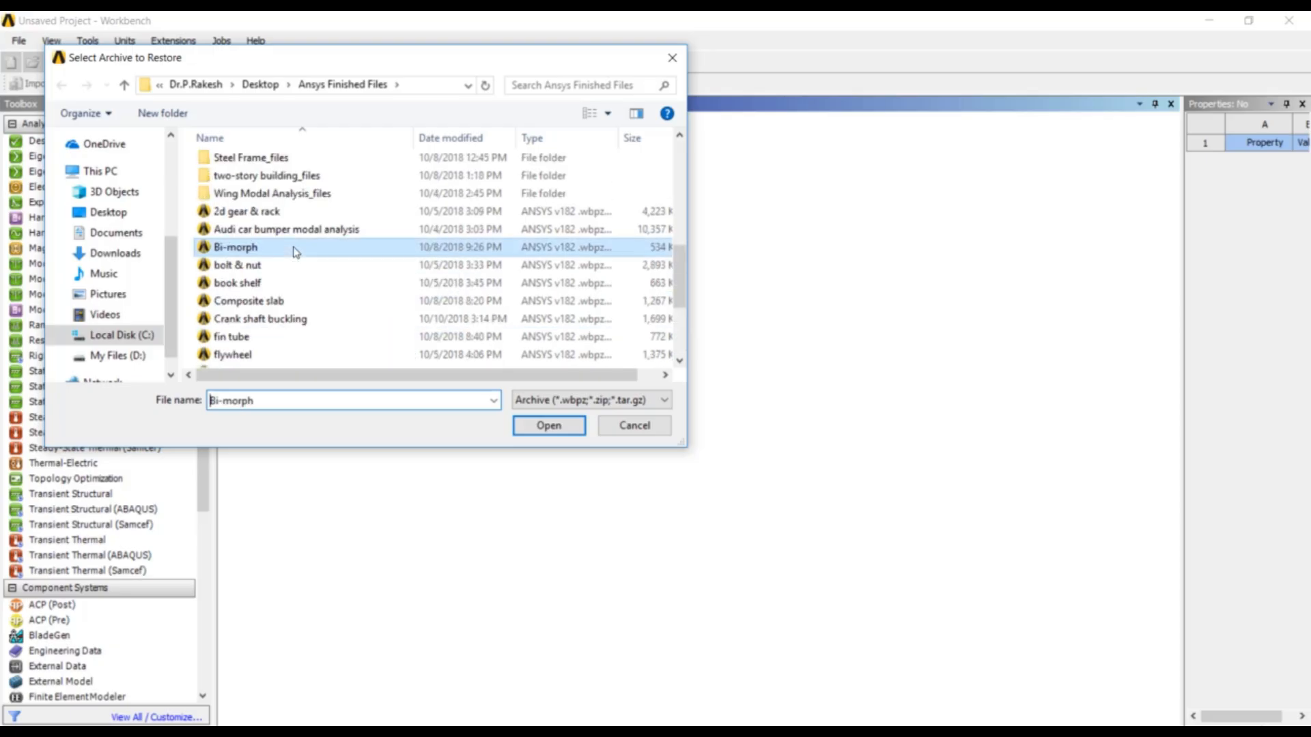
{"action": "left_click", "coordinate": [532, 430]}
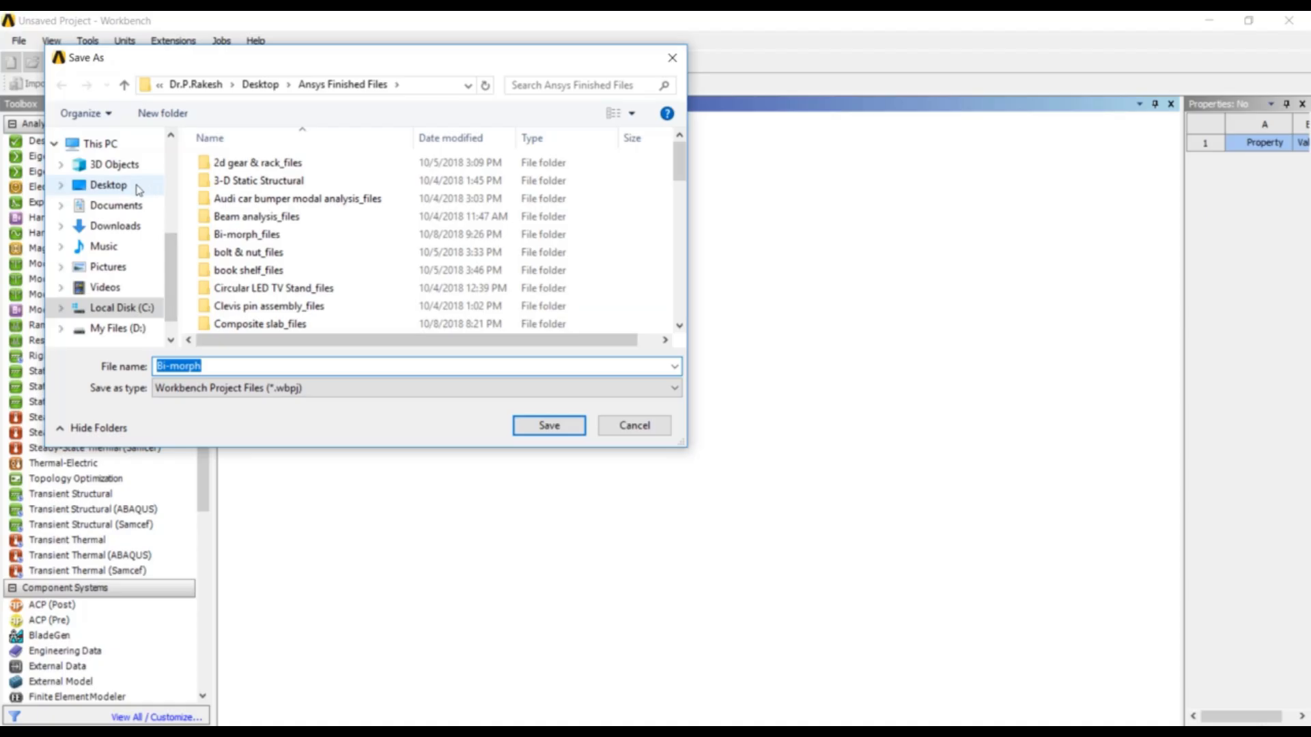
{"action": "left_click", "coordinate": [108, 185]}
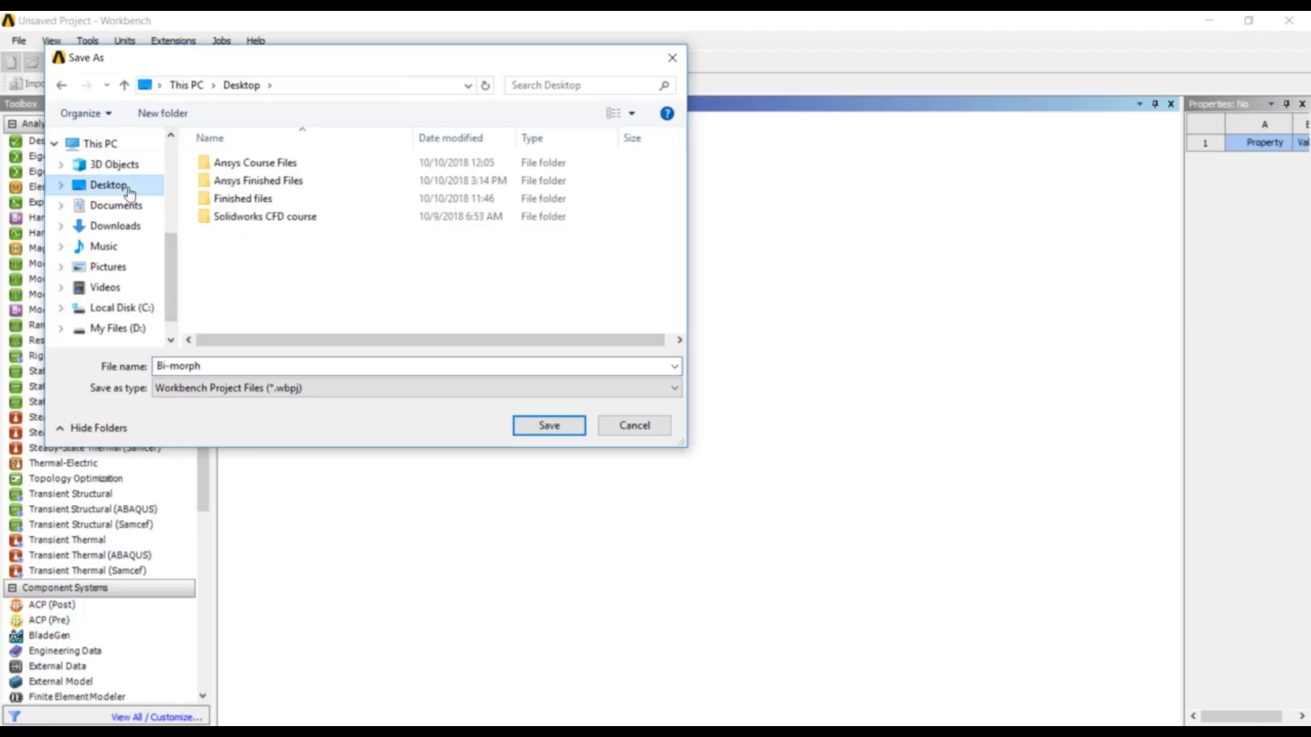
{"action": "left_click", "coordinate": [530, 426]}
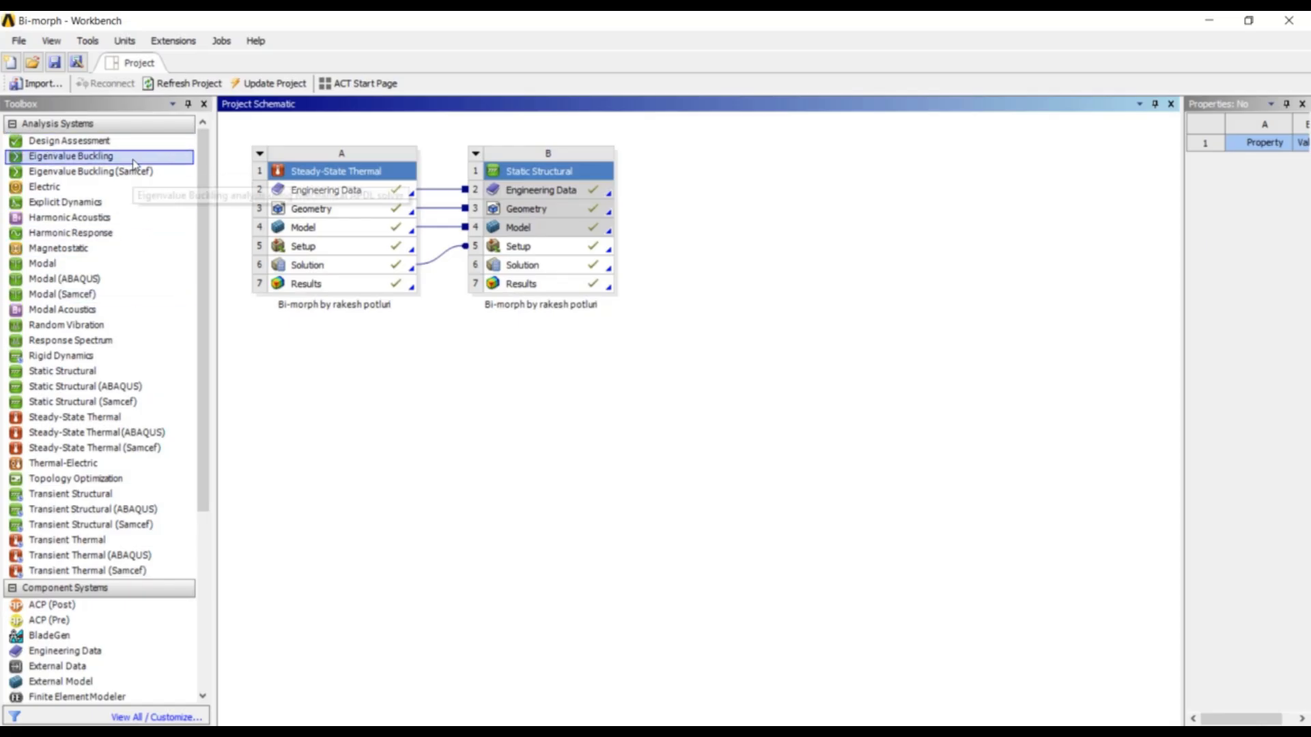
Step: Add an Eigenvalue Buckling system linked to the Static Structural solution, sharing B2:B4 and transferring B6, keeping its default name
{"action": "left_click_drag", "start_coordinate": [494, 209], "coordinate": [556, 270]}
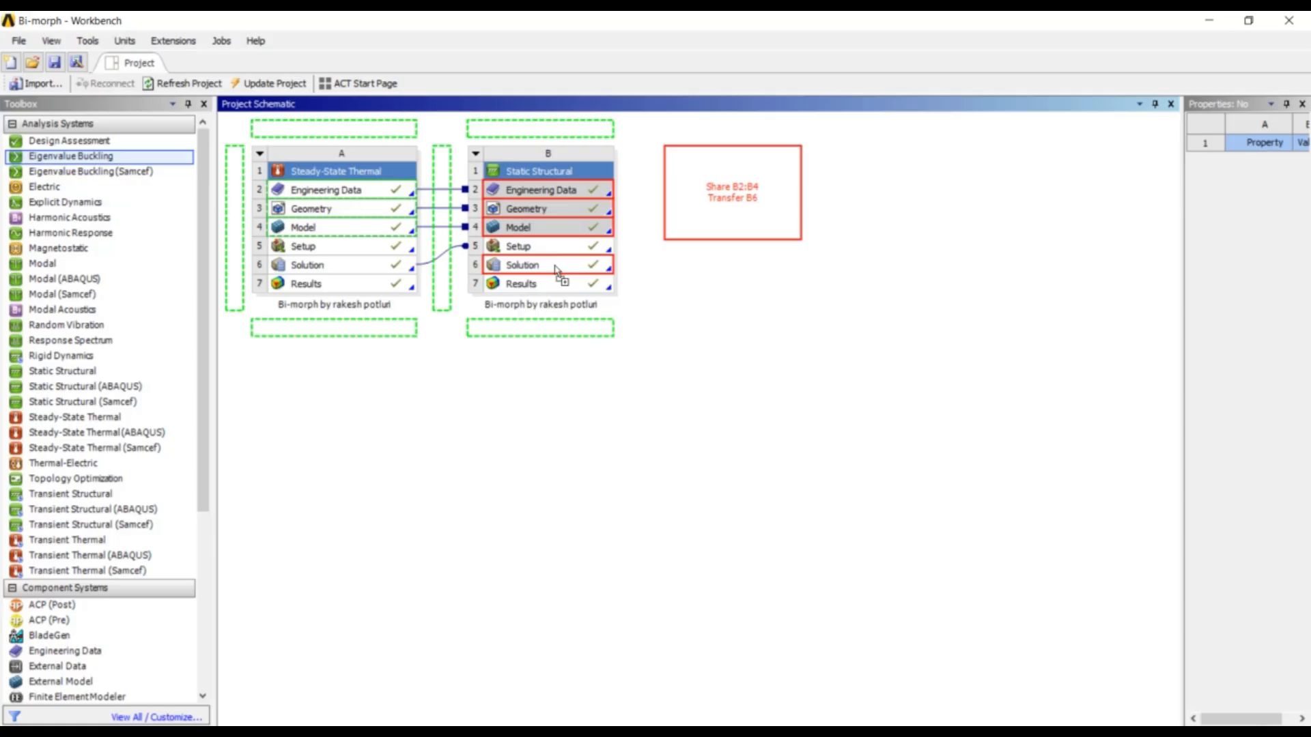
{"action": "left_click_drag", "start_coordinate": [557, 271], "coordinate": [557, 270]}
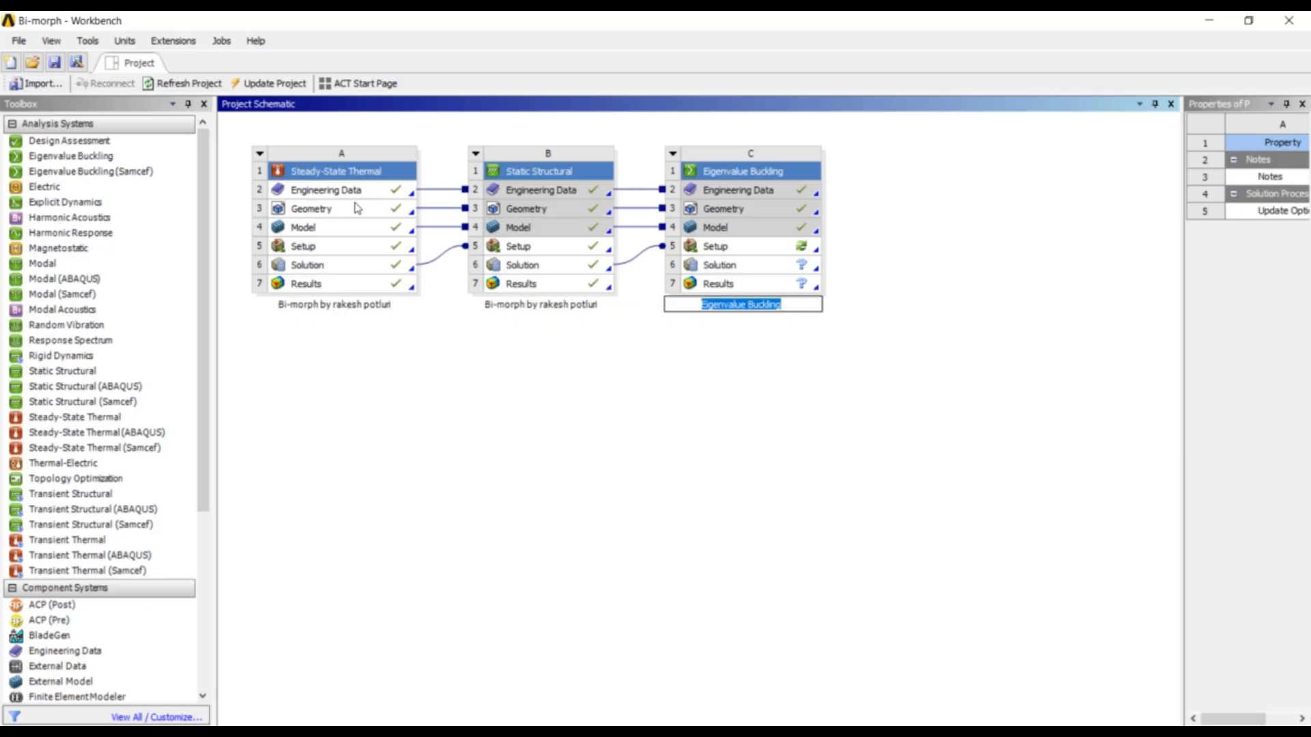
{"action": "left_click", "coordinate": [499, 384]}
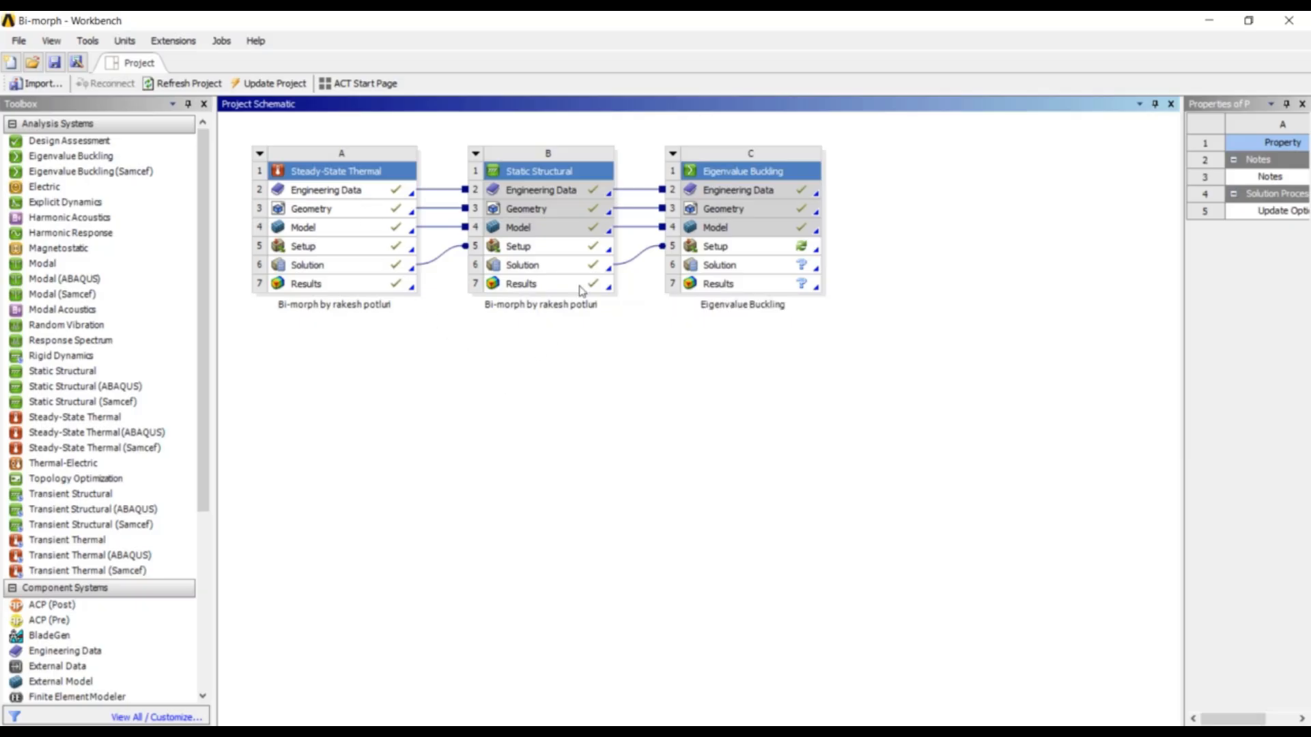
Step: Open the buckling system's setup in Mechanical and solve the static structural and eigenvalue buckling analyses together
{"action": "double_click", "coordinate": [737, 251]}
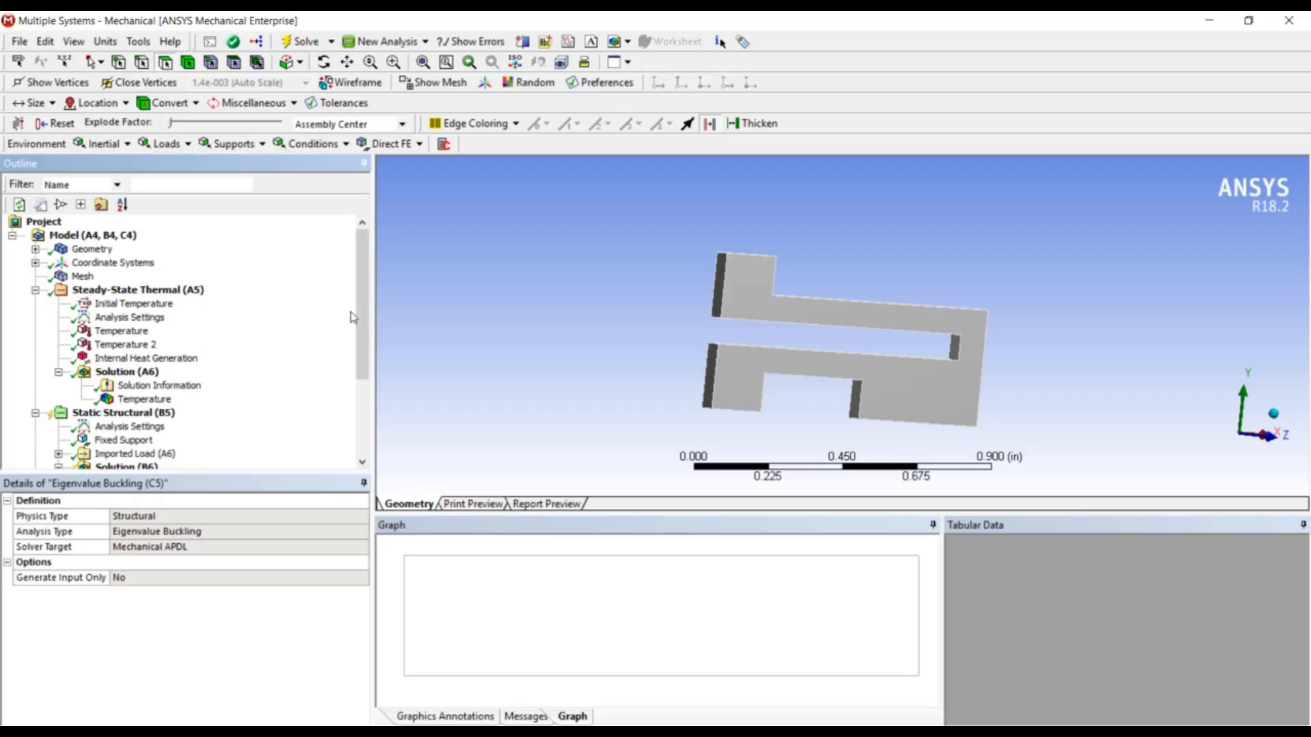
{"action": "left_click_drag", "start_coordinate": [360, 382], "coordinate": [367, 457]}
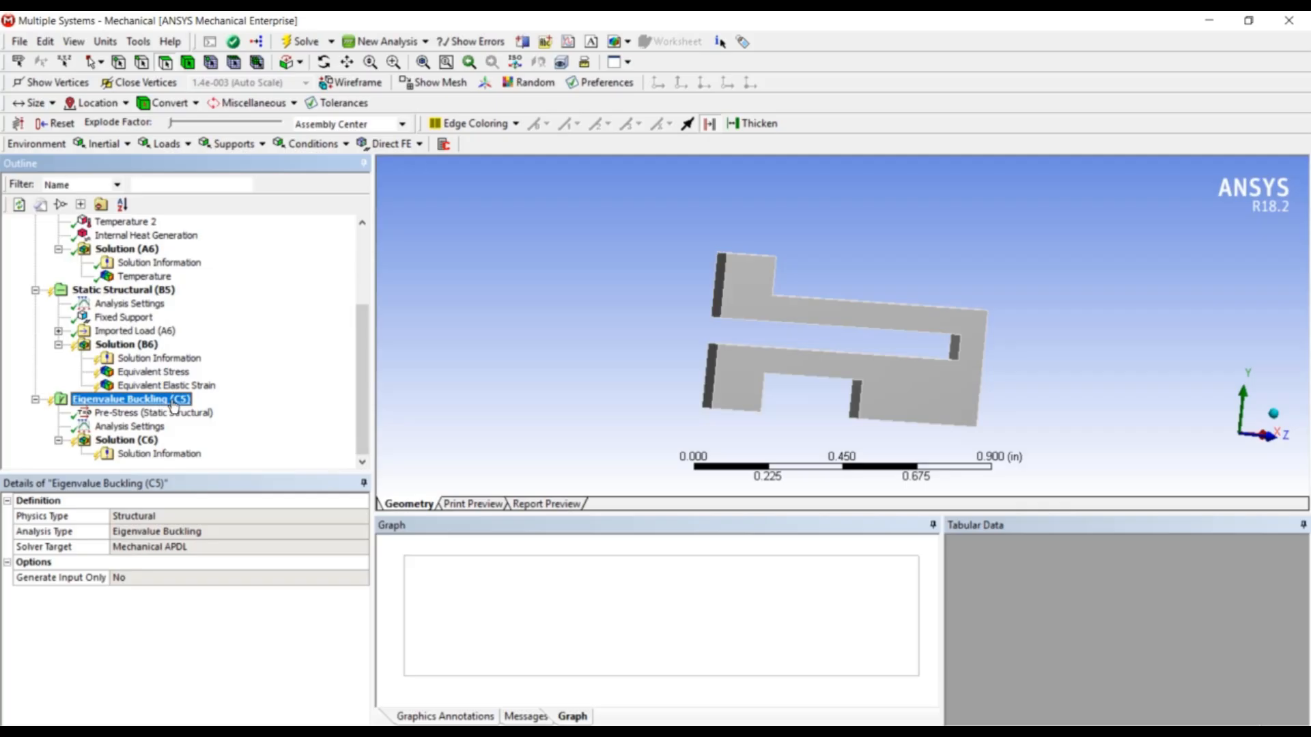
{"action": "left_click", "coordinate": [123, 290]}
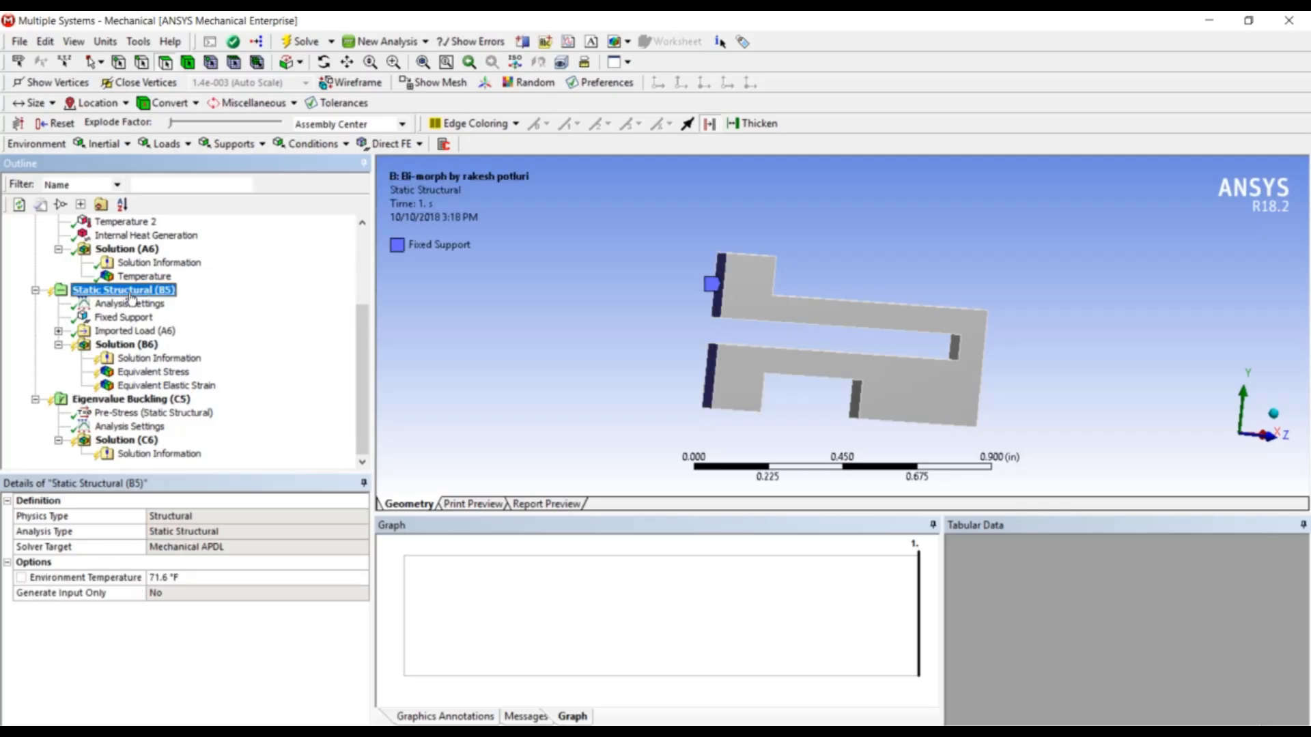
{"action": "left_click", "coordinate": [132, 400], "text": "ctrl"}
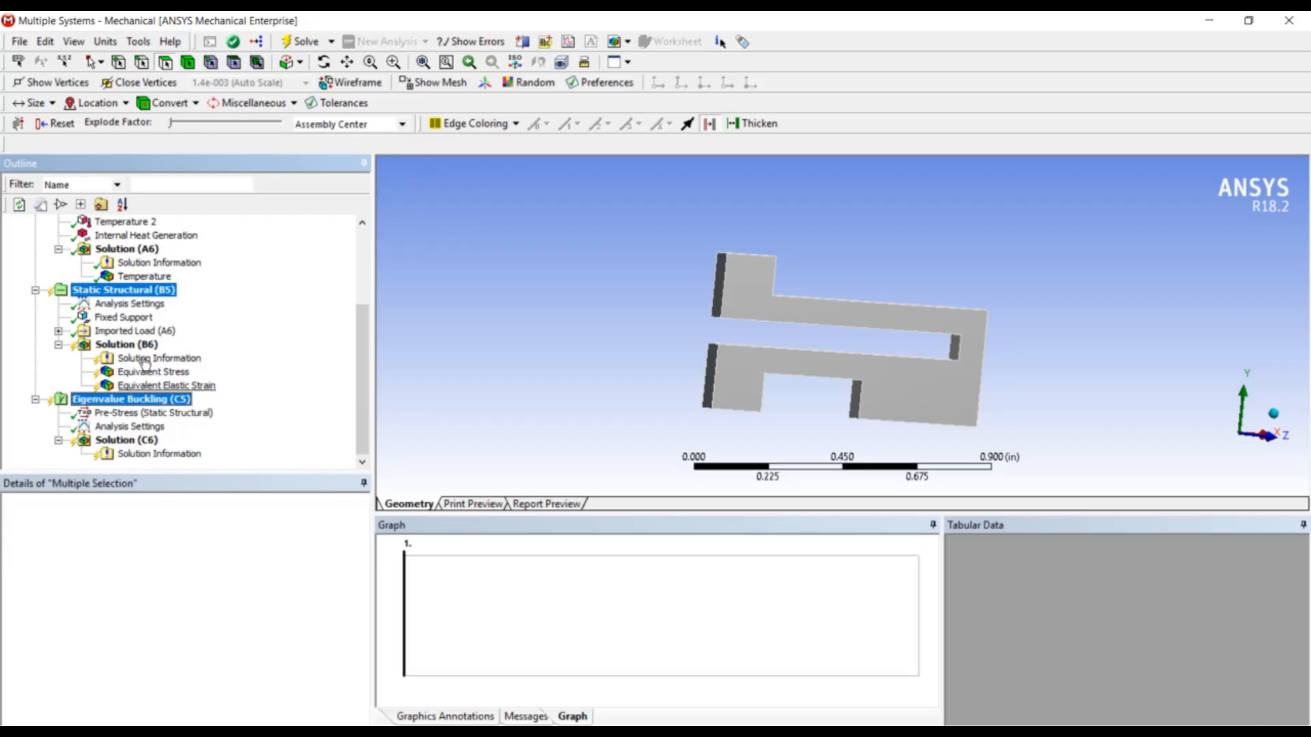
{"action": "left_click", "coordinate": [306, 42]}
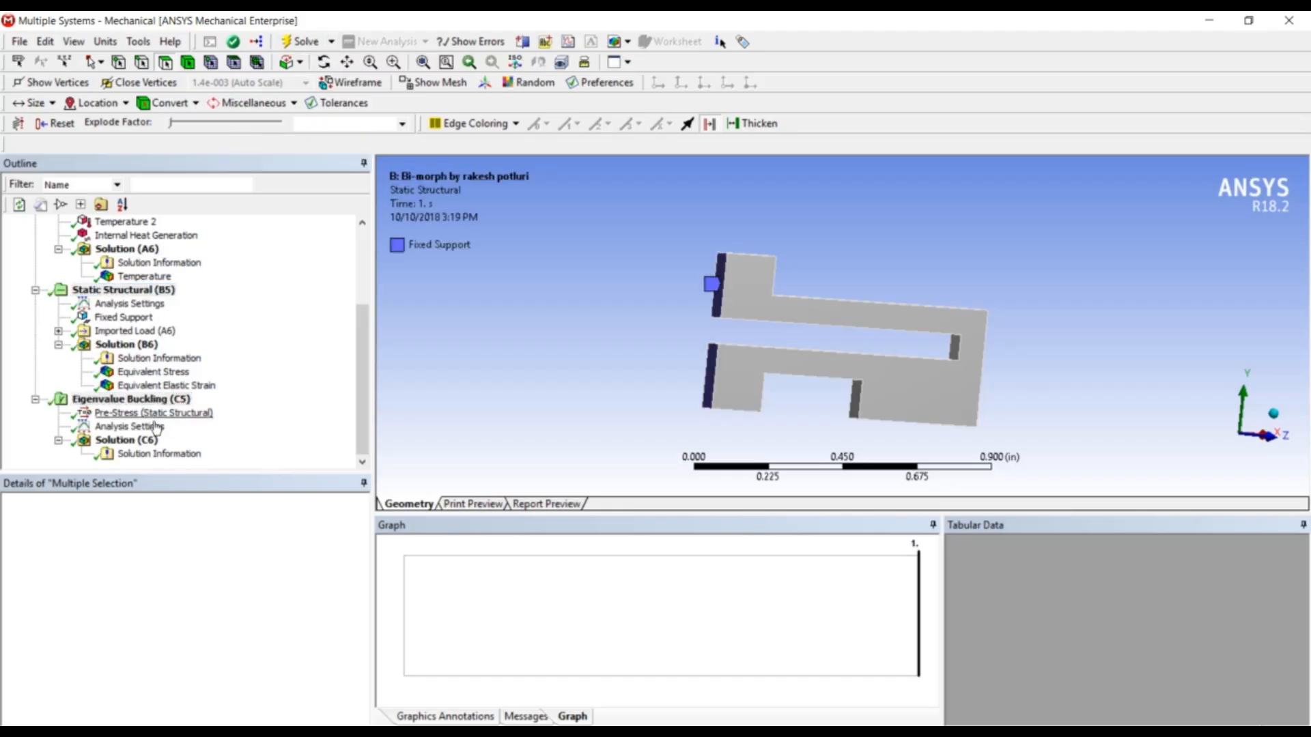
Step: Review the bi-morph's buckling load multipliers alongside the internal heat generation load of the steady-state thermal analysis
{"action": "left_click", "coordinate": [146, 441]}
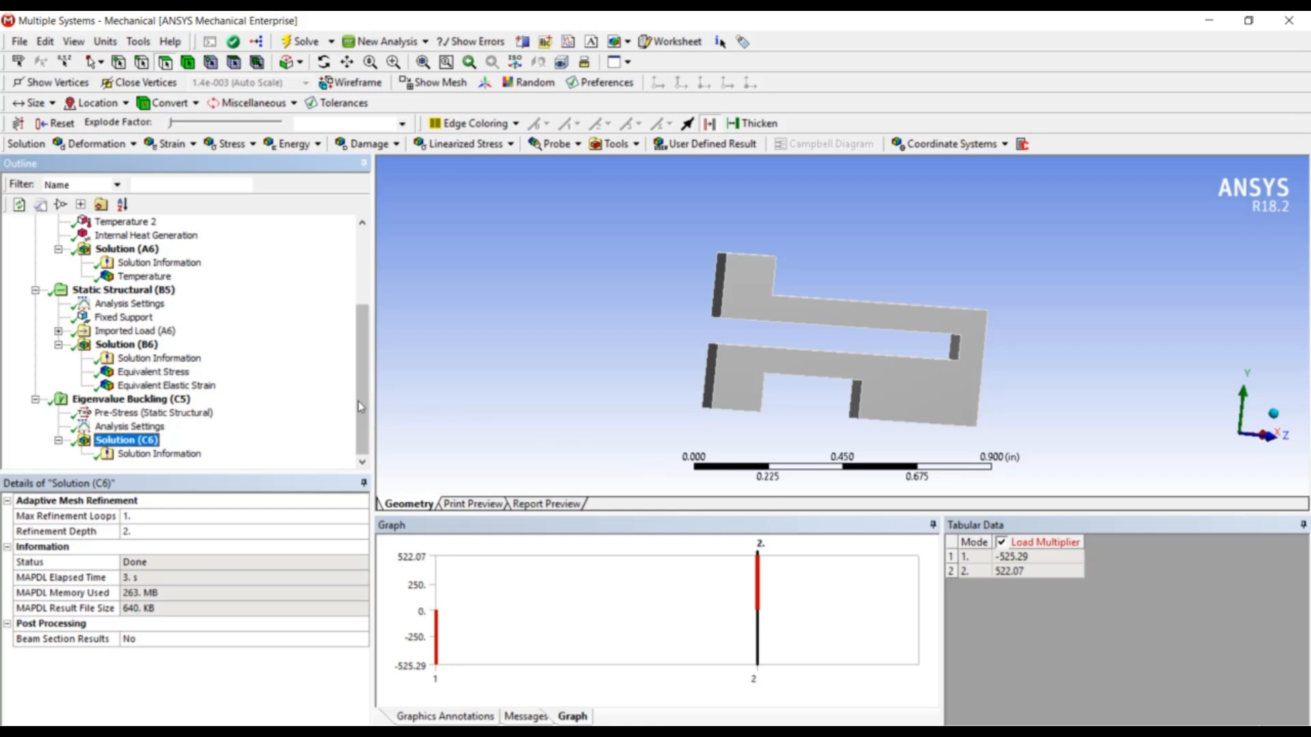
{"action": "scroll", "coordinate": [364, 382], "scroll_direction": "up", "scroll_amount": 3}
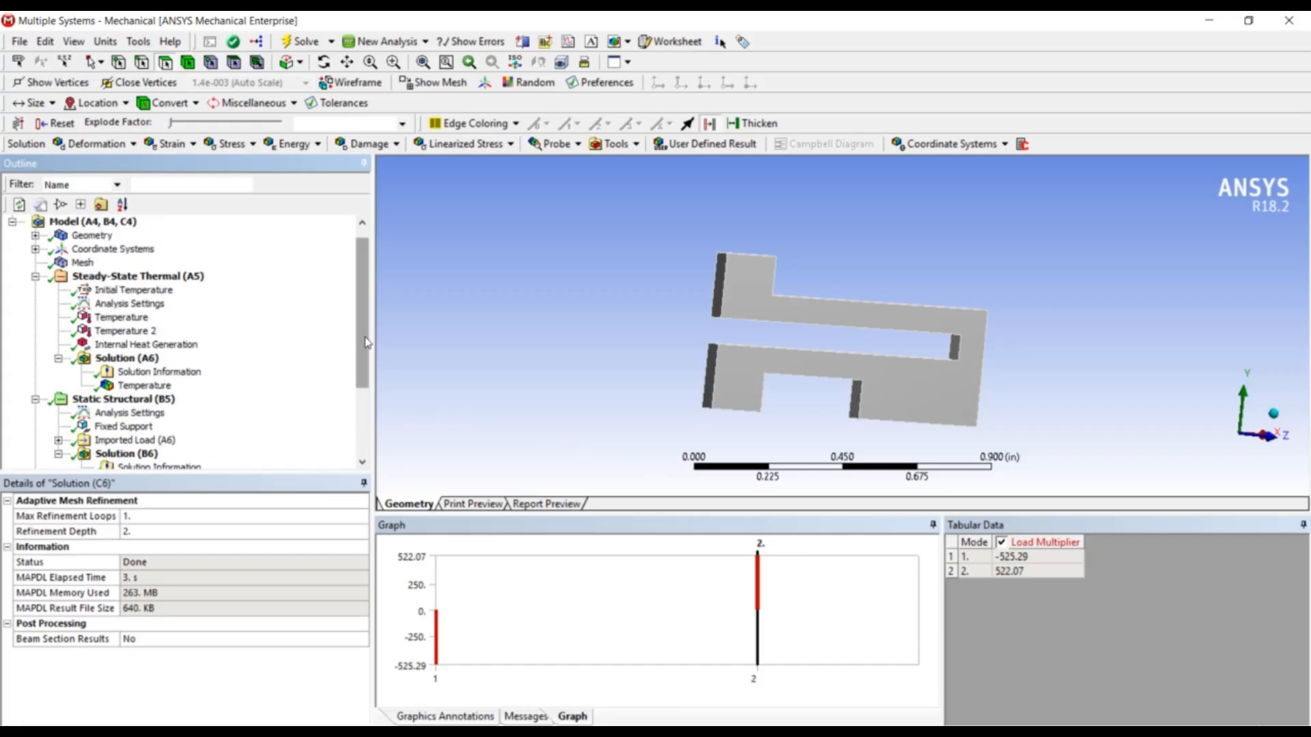
{"action": "left_click", "coordinate": [143, 345]}
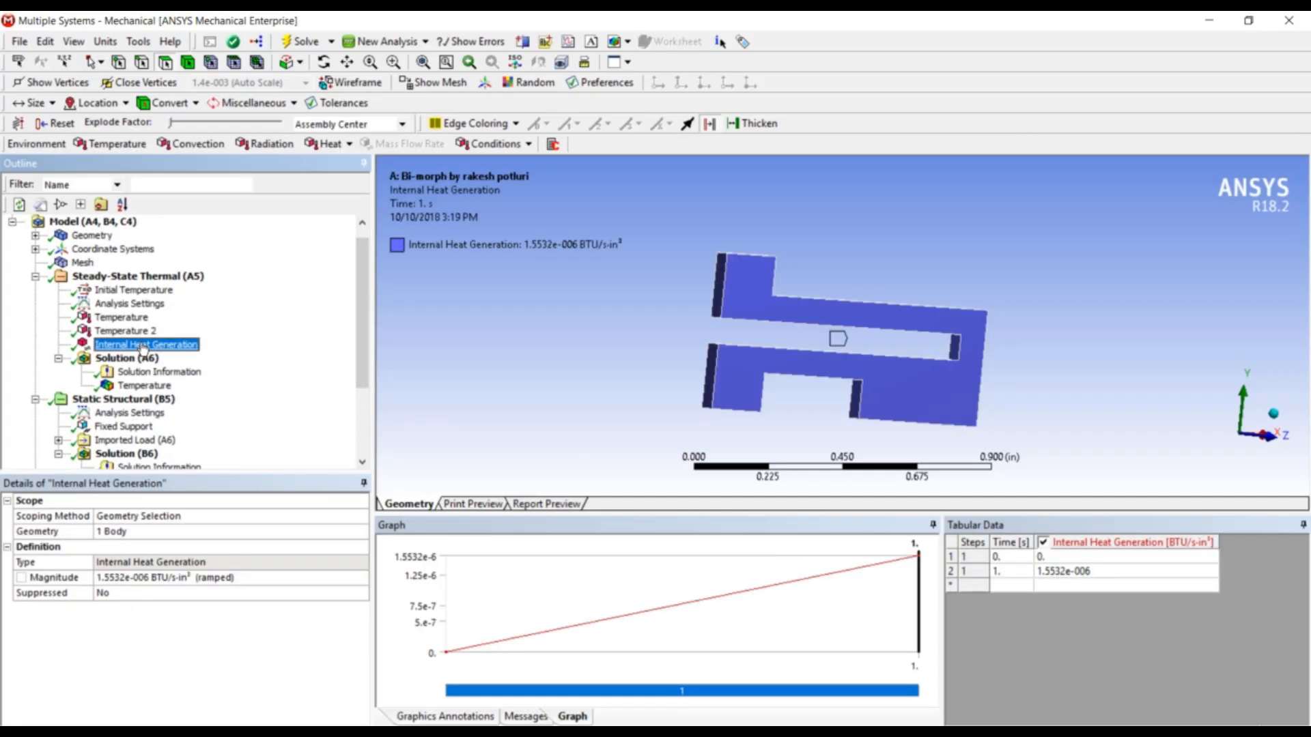
{"action": "middle_click_drag", "start_coordinate": [849, 378], "coordinate": [841, 395]}
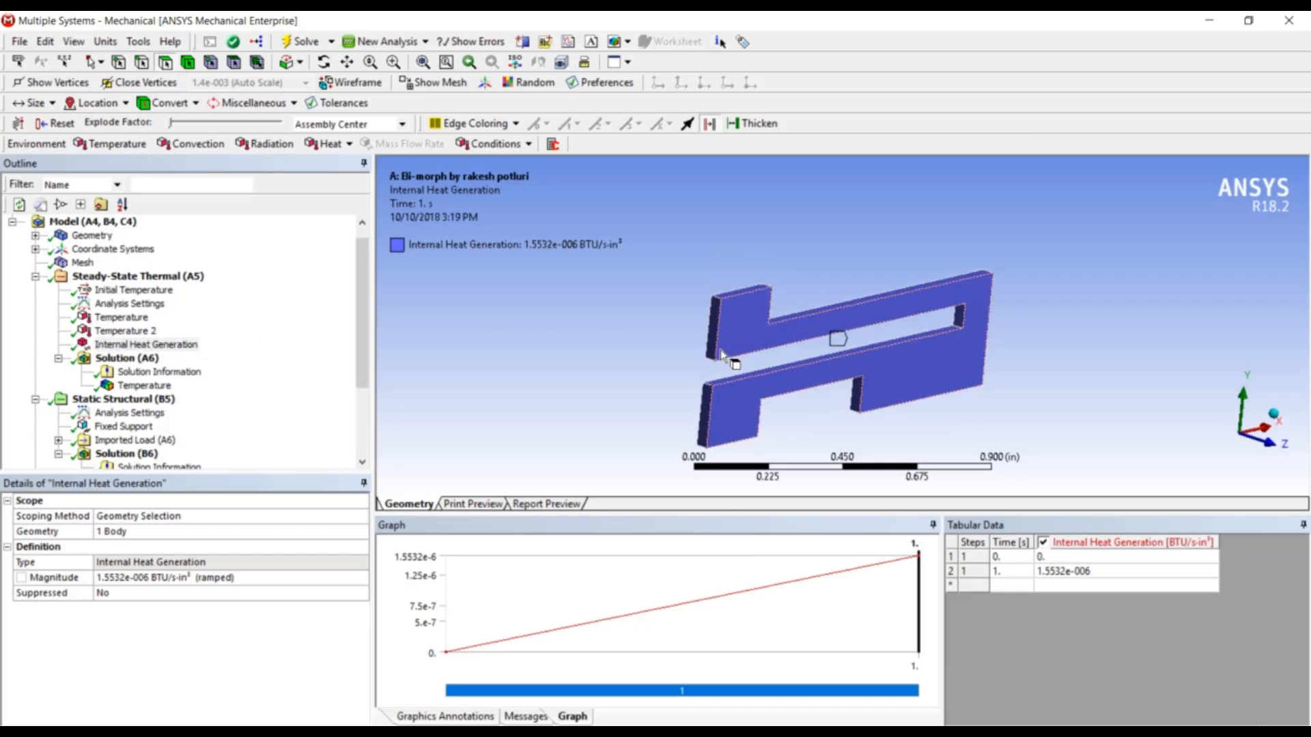
{"action": "left_click_drag", "start_coordinate": [363, 268], "coordinate": [365, 341]}
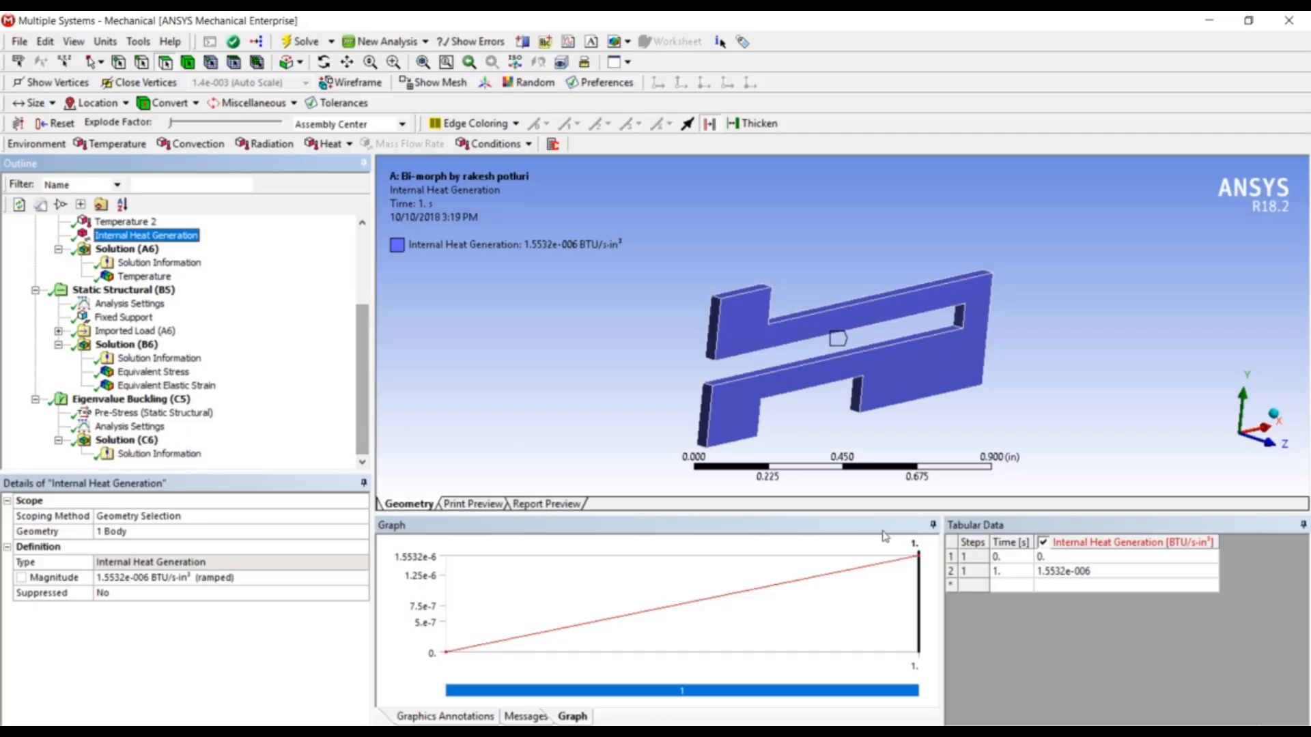
{"action": "left_click", "coordinate": [136, 428]}
{"action": "left_click", "coordinate": [128, 441]}
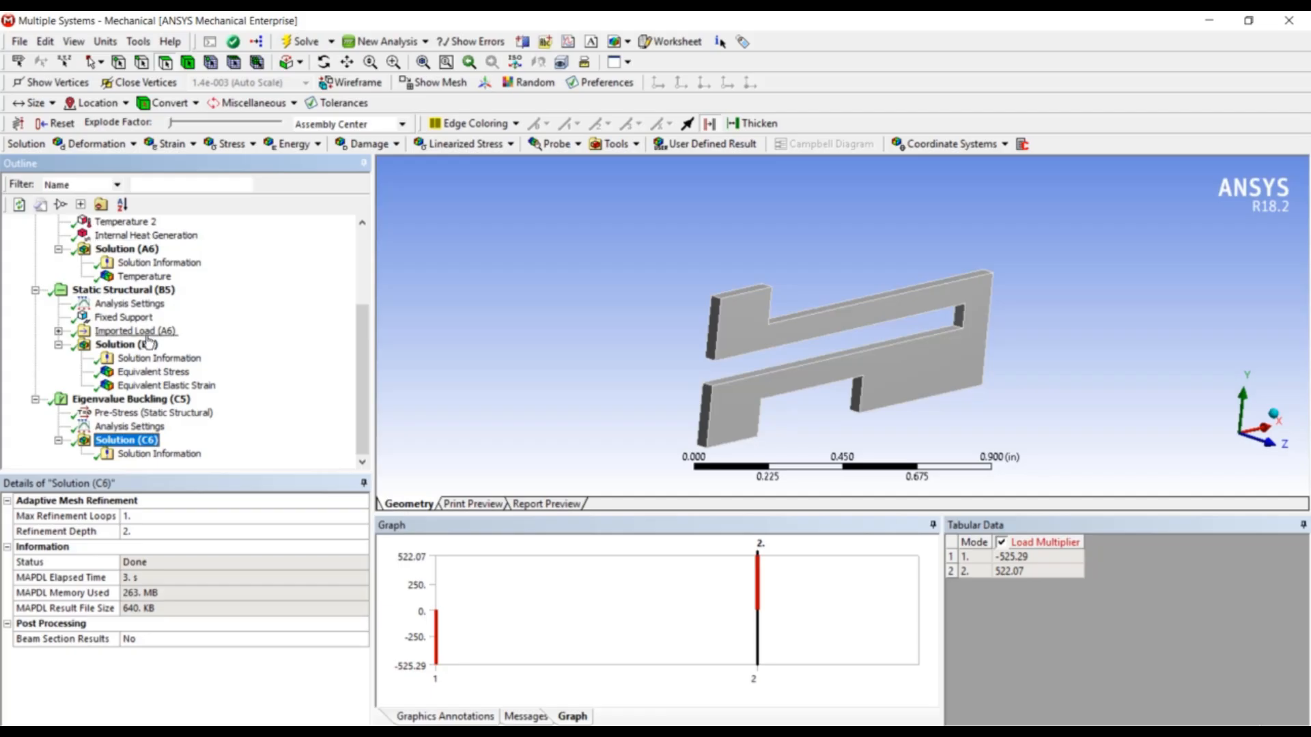
{"action": "scroll", "coordinate": [149, 343], "scroll_direction": "up", "scroll_amount": 3}
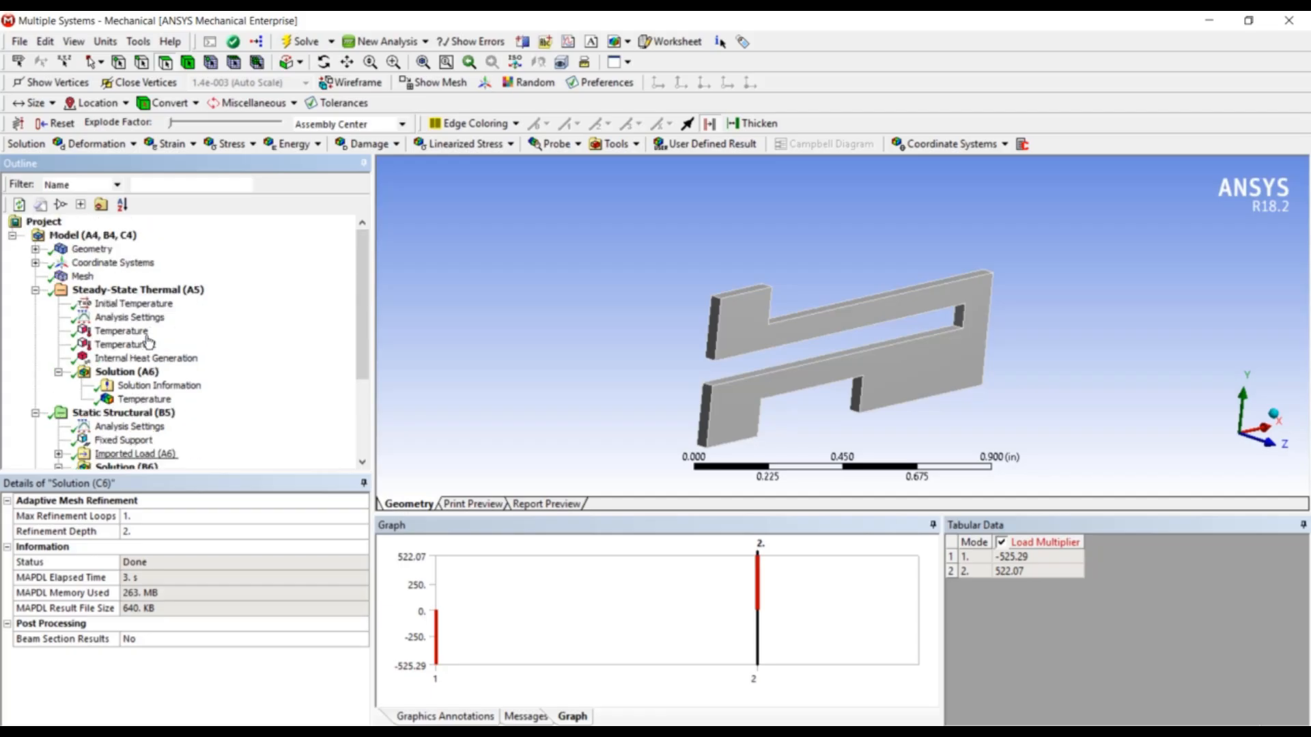